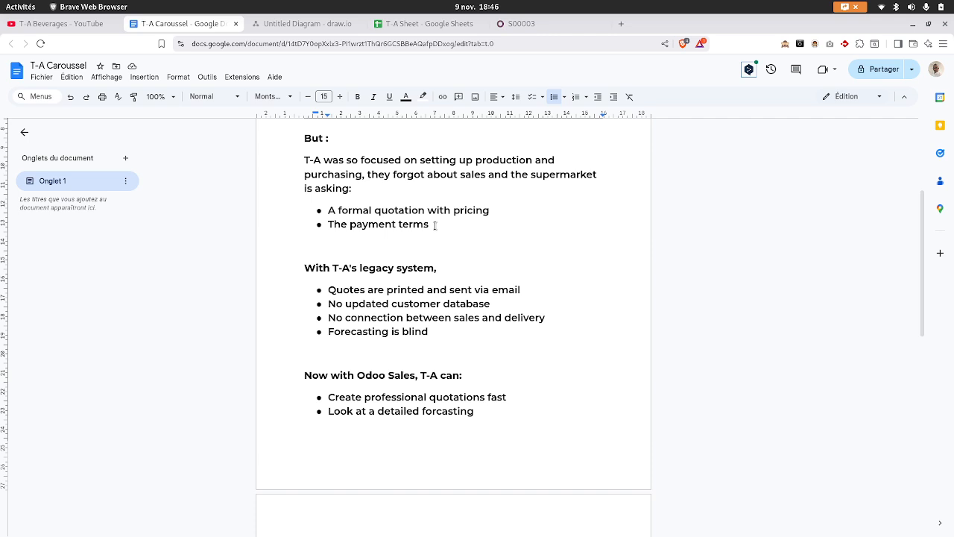
# Step: Review the document's list of legacy system problems and the quotation benefit listed under Odoo Sales
pyautogui.click(451, 260)
pyautogui.tripleClick(429, 292)
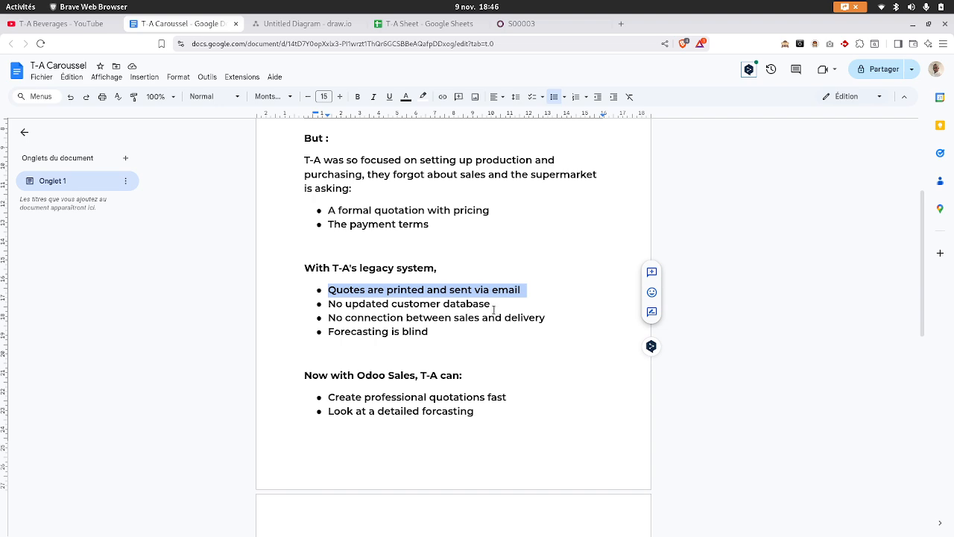
pyautogui.tripleClick(454, 304)
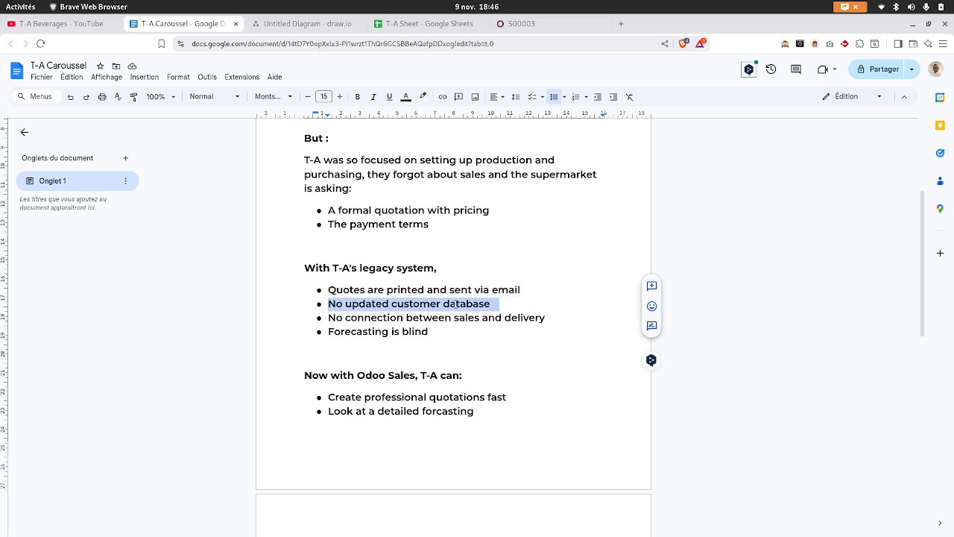
pyautogui.tripleClick(445, 319)
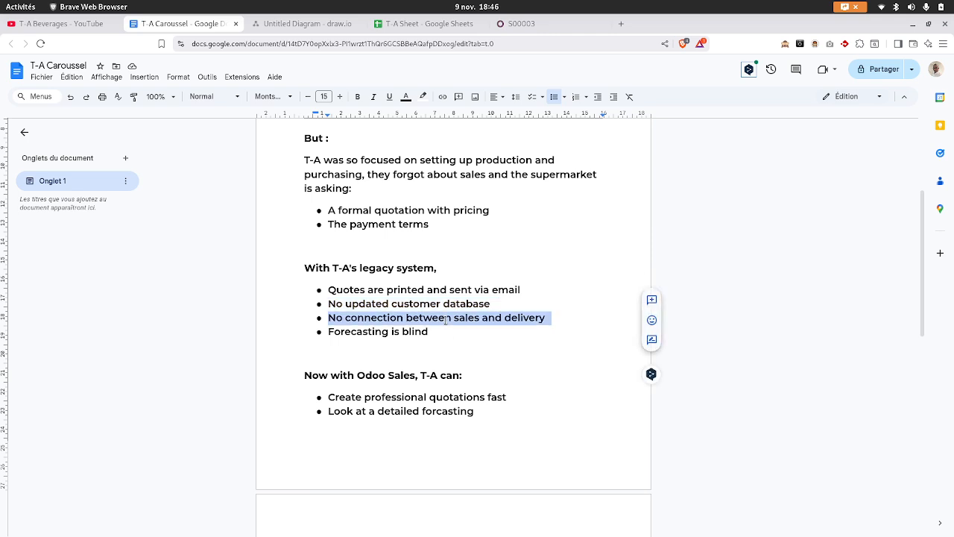
pyautogui.tripleClick(446, 335)
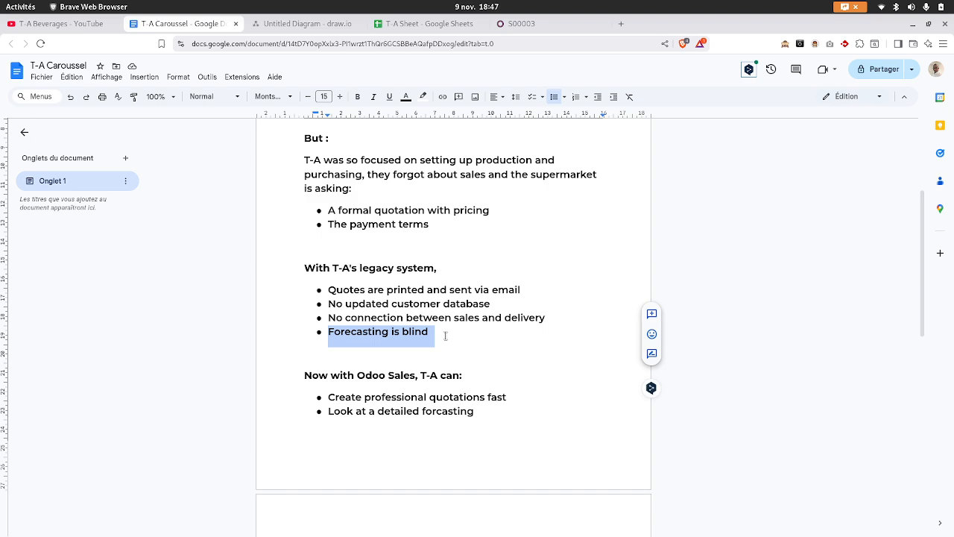
pyautogui.doubleClick(470, 397)
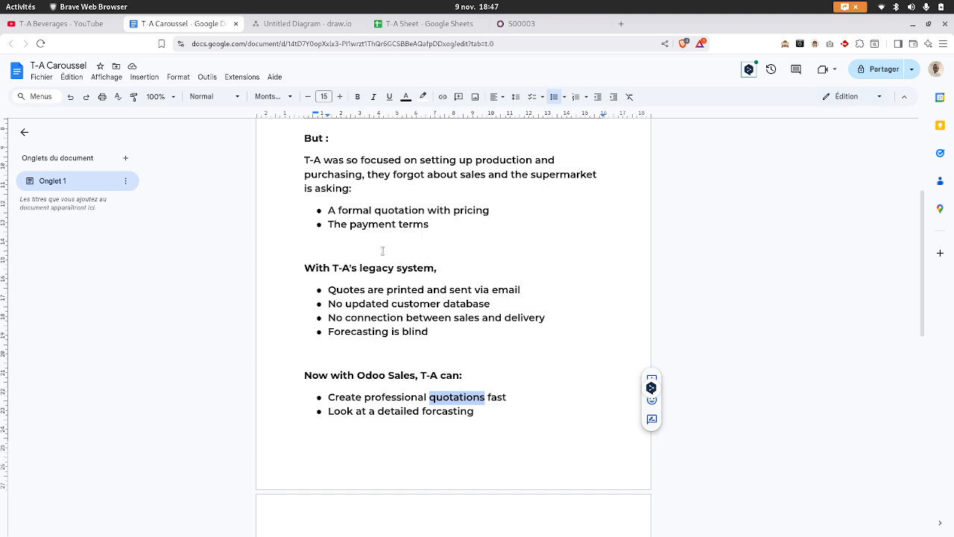
# Step: Switch to the draw.io flowchart and examine the process from sales and manufacturing orders through forecasting to product delivery
pyautogui.click(288, 26)
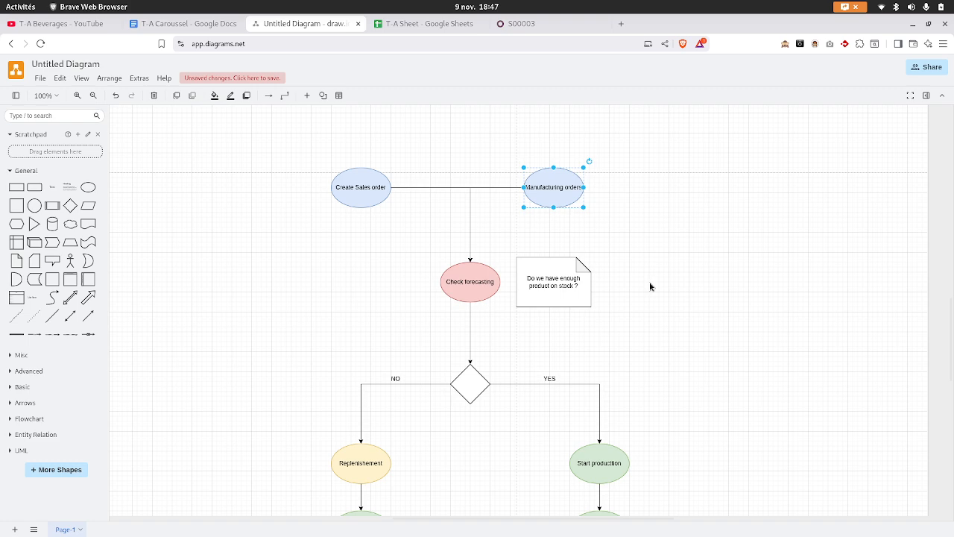
pyautogui.scroll(-2, 649, 287)
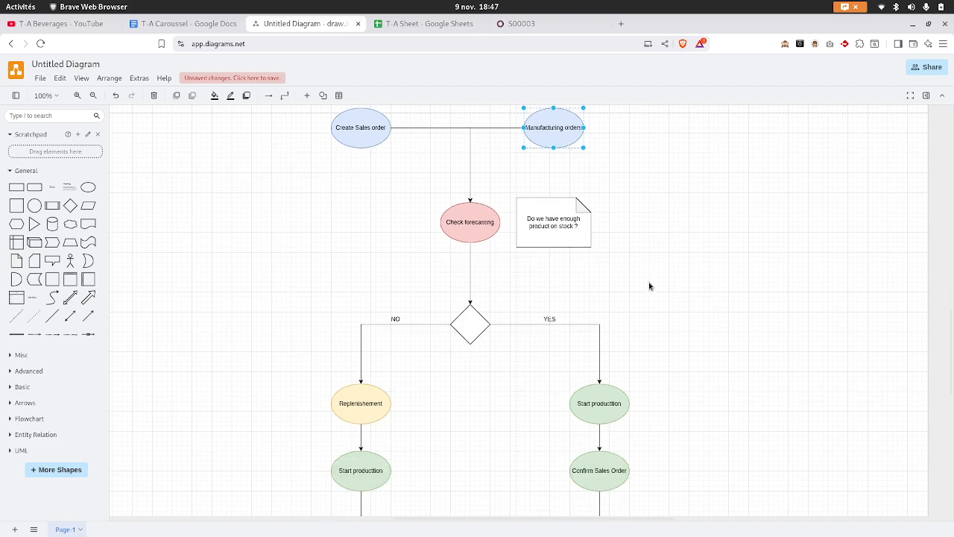
pyautogui.scroll(-4, 650, 286)
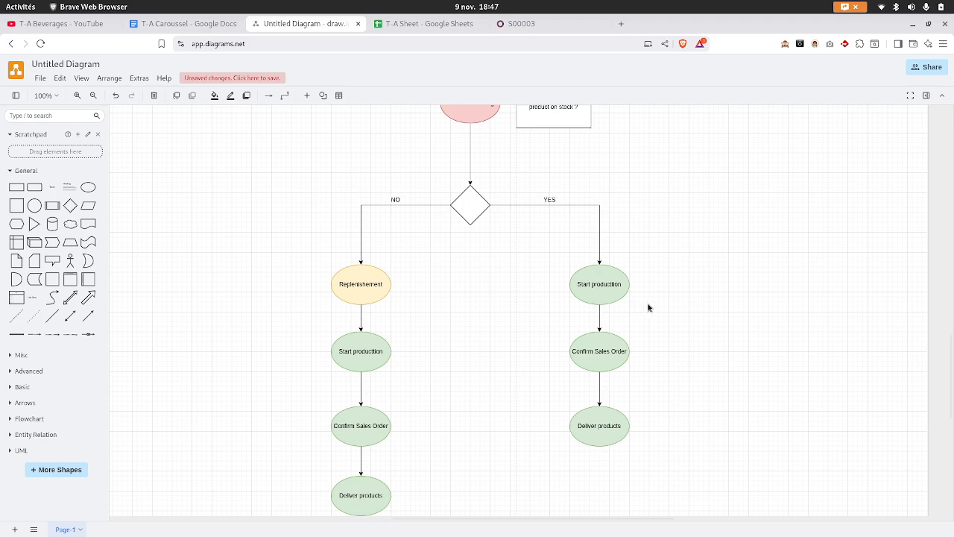
pyautogui.scroll(2, 648, 308)
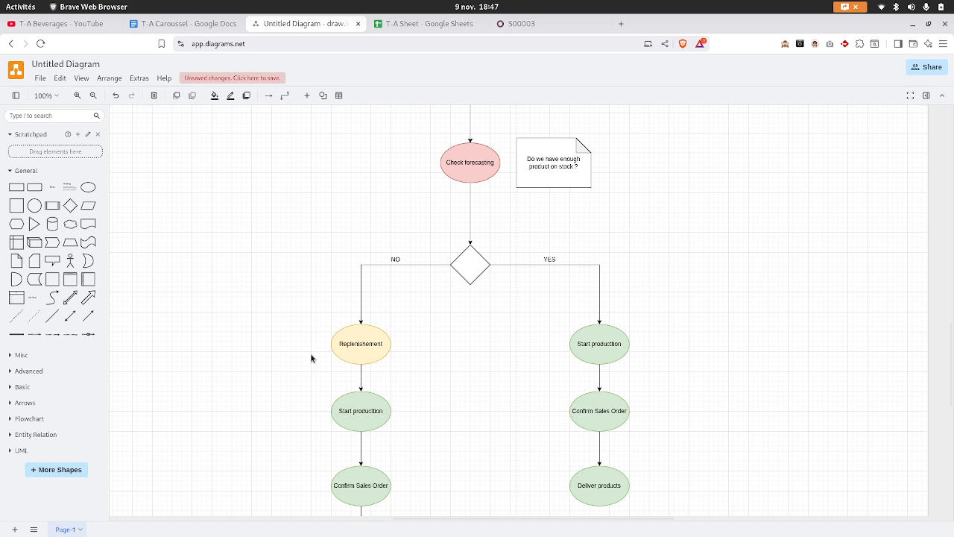
# Step: Look over the T-A Beverages playlist on YouTube and the open Odoo quotation, and re-examine both branches of the draw.io flowchart
pyautogui.click(55, 23)
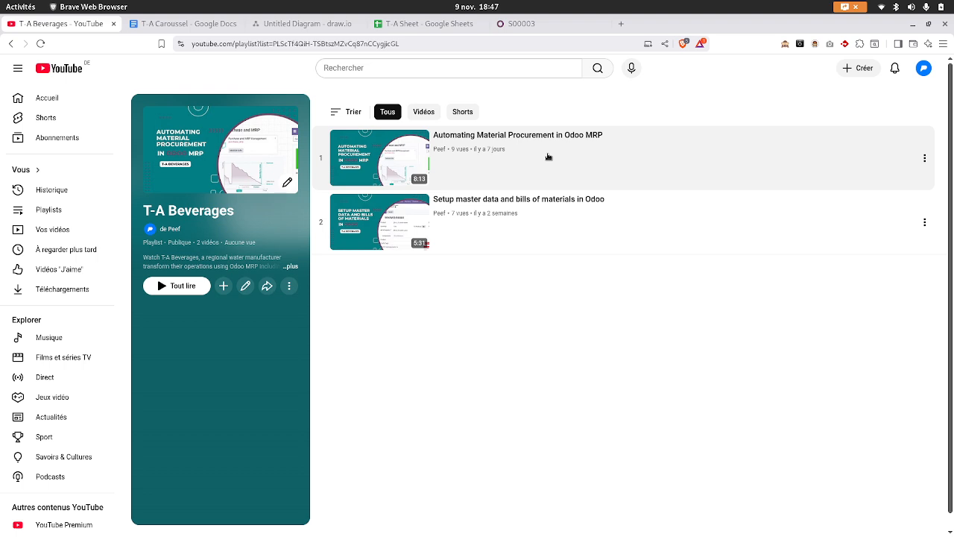
pyautogui.click(526, 24)
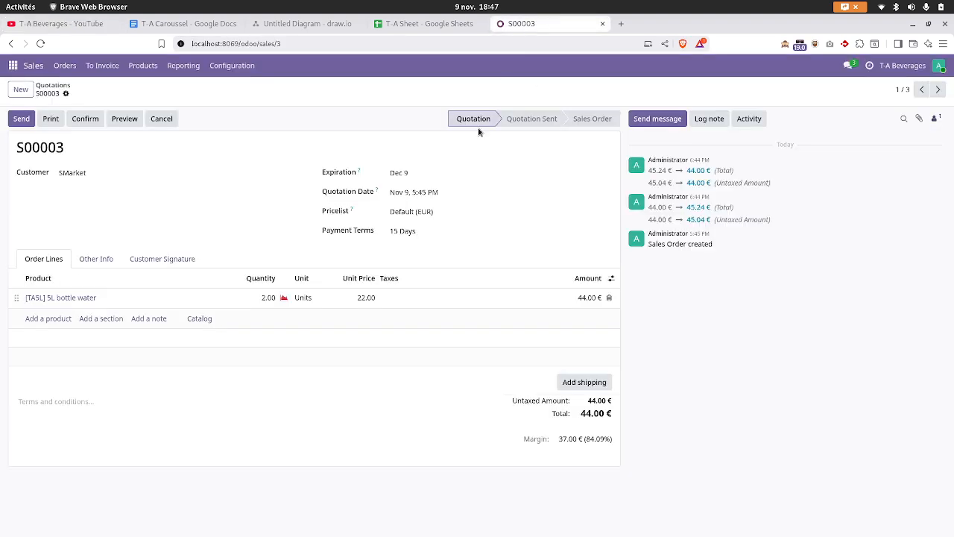
pyautogui.click(332, 28)
pyautogui.scroll(-3, 258, 348)
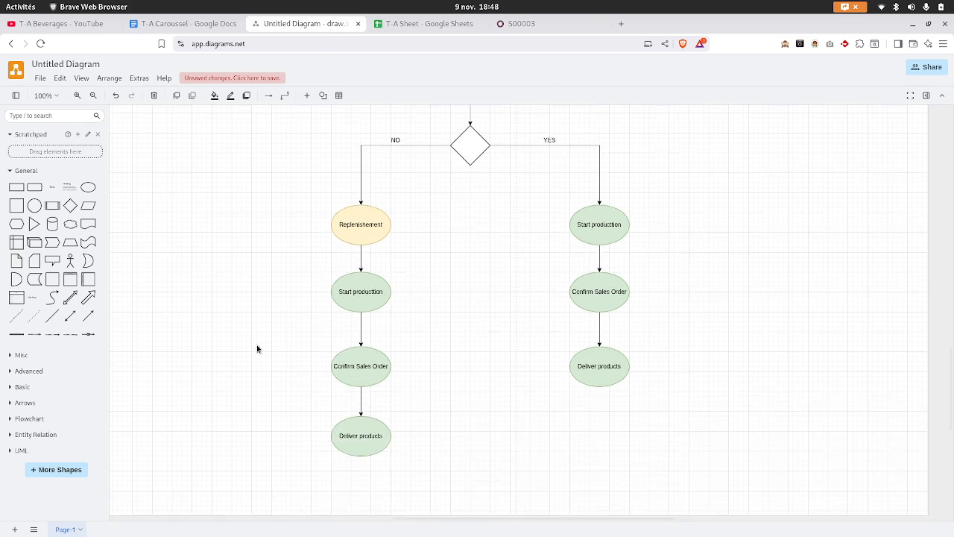
pyautogui.scroll(2, 487, 308)
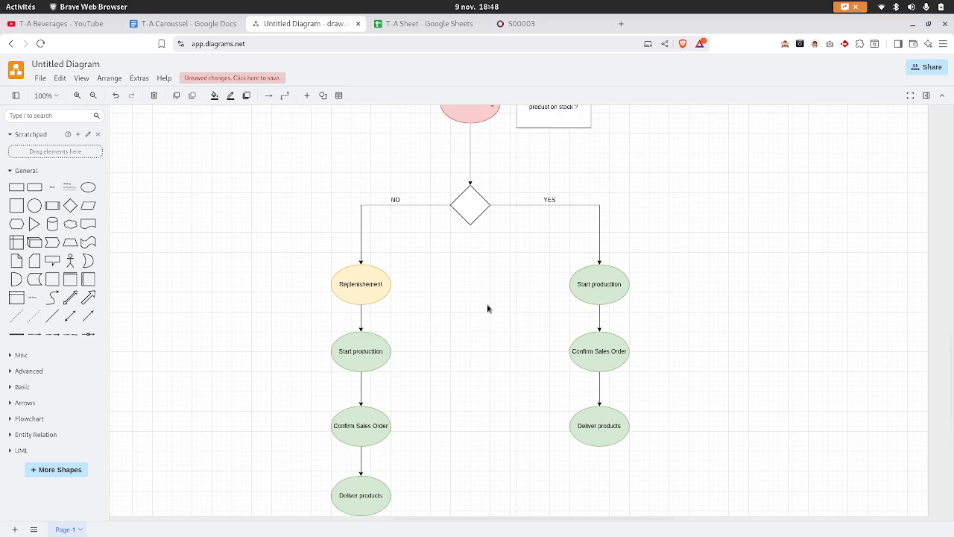
pyautogui.scroll(2, 488, 308)
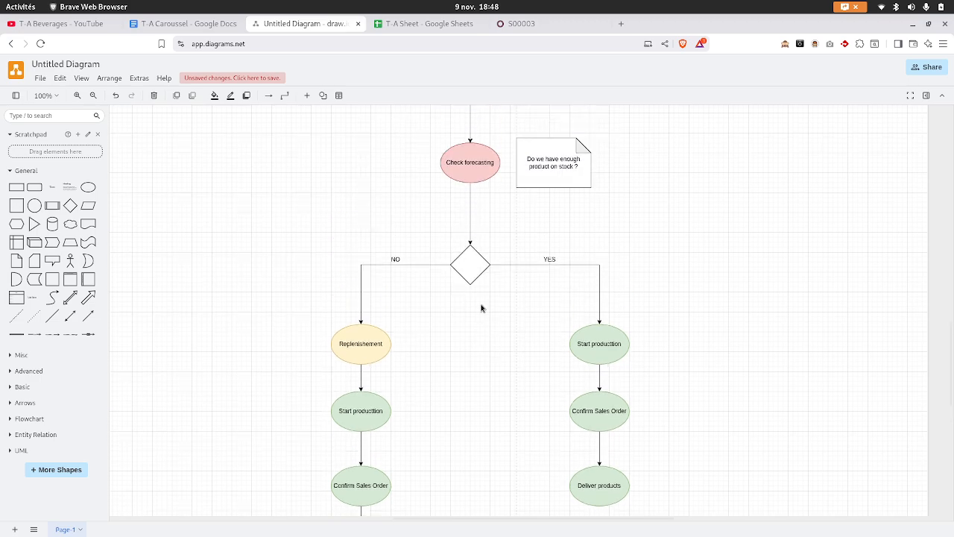
# Step: Switch to the T-A Sheet in Google Sheets and check the ordered quantity for TA5L
pyautogui.click(423, 25)
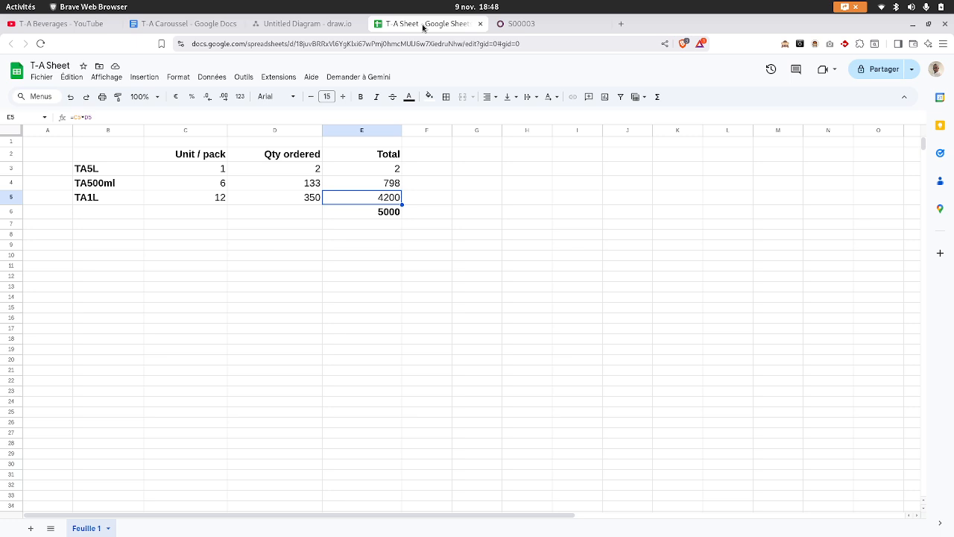
pyautogui.click(532, 325)
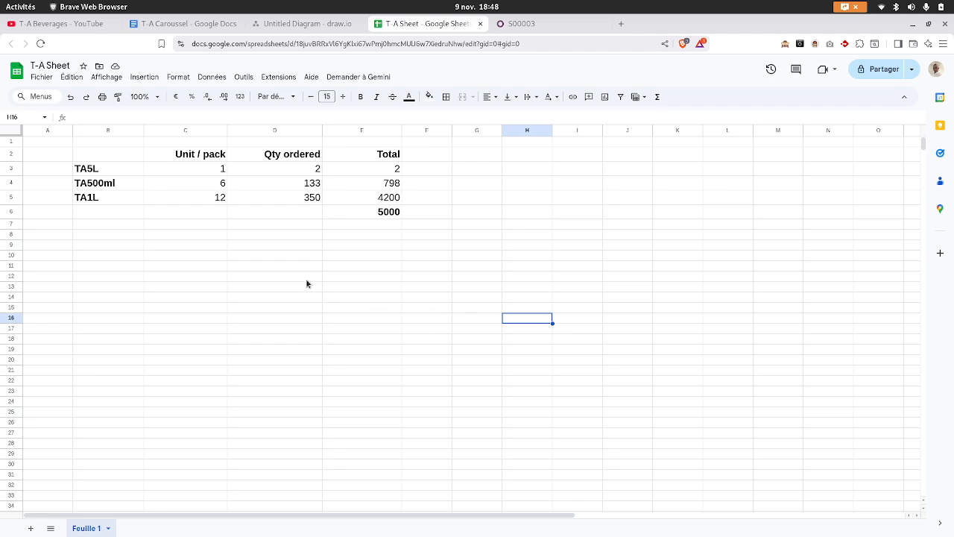
pyautogui.click(174, 227)
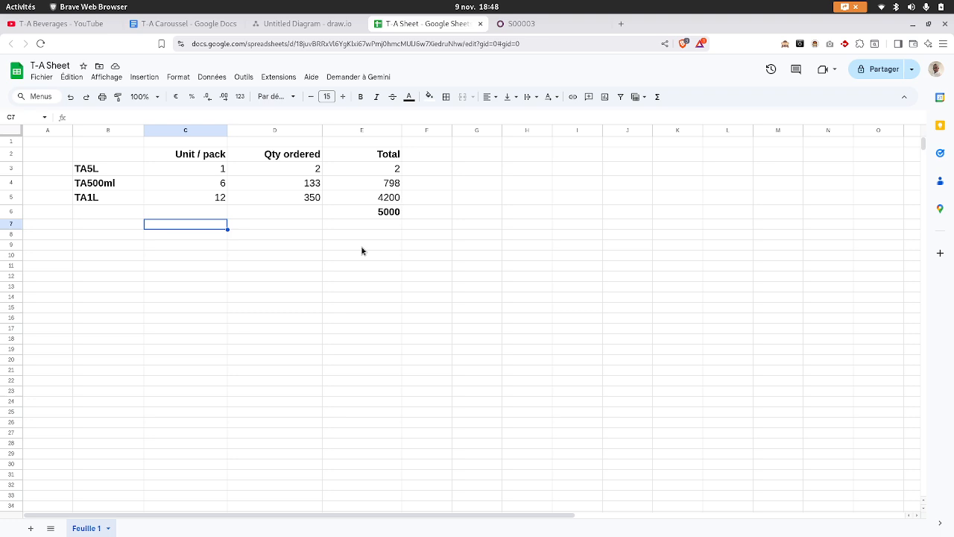
pyautogui.click(116, 175)
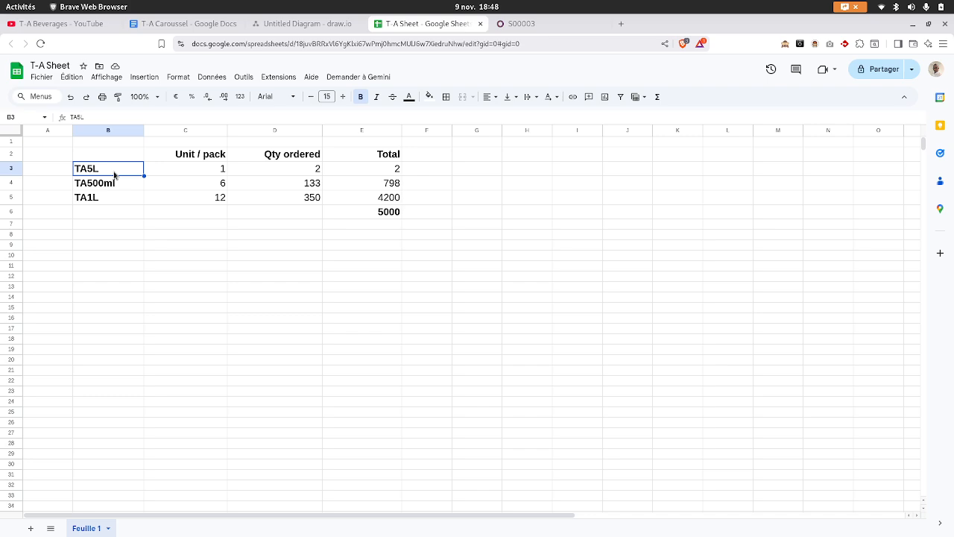
pyautogui.click(278, 173)
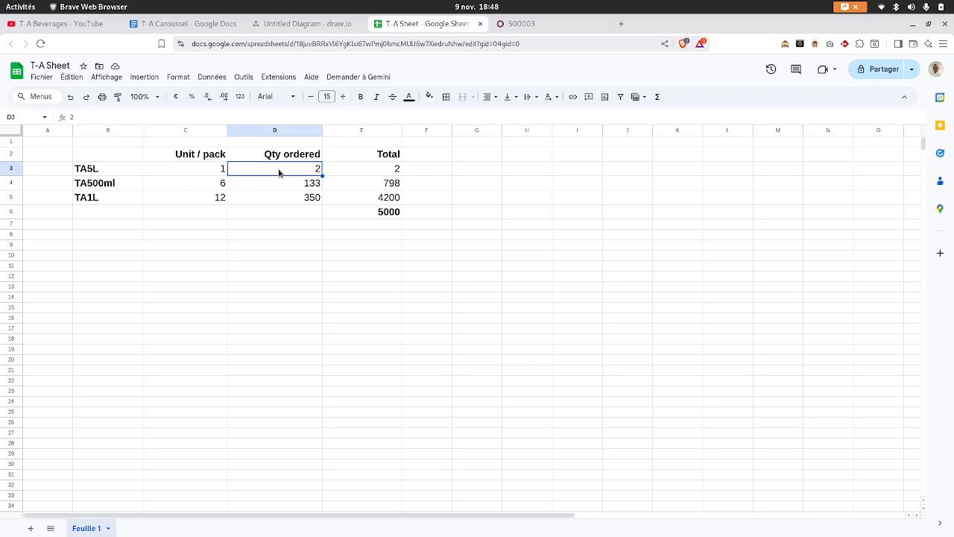
# Step: Check the units per pack, ordered quantity and total for TA500ml and TA1L in the sheet
pyautogui.click(131, 186)
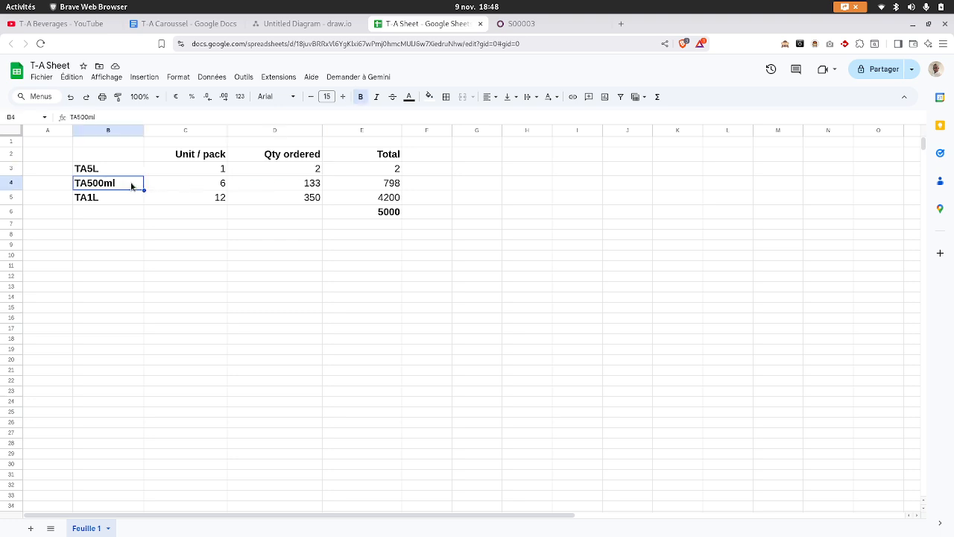
pyautogui.click(290, 188)
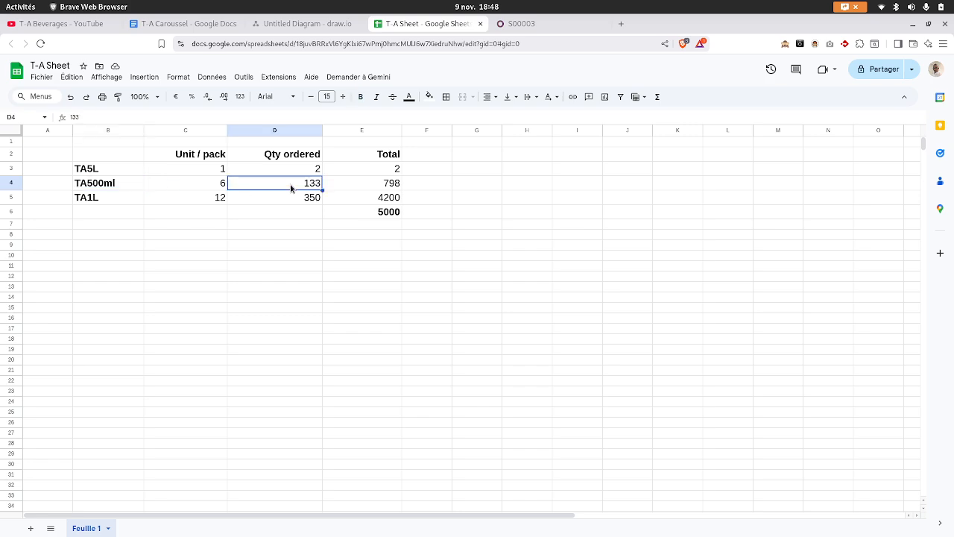
pyautogui.click(188, 189)
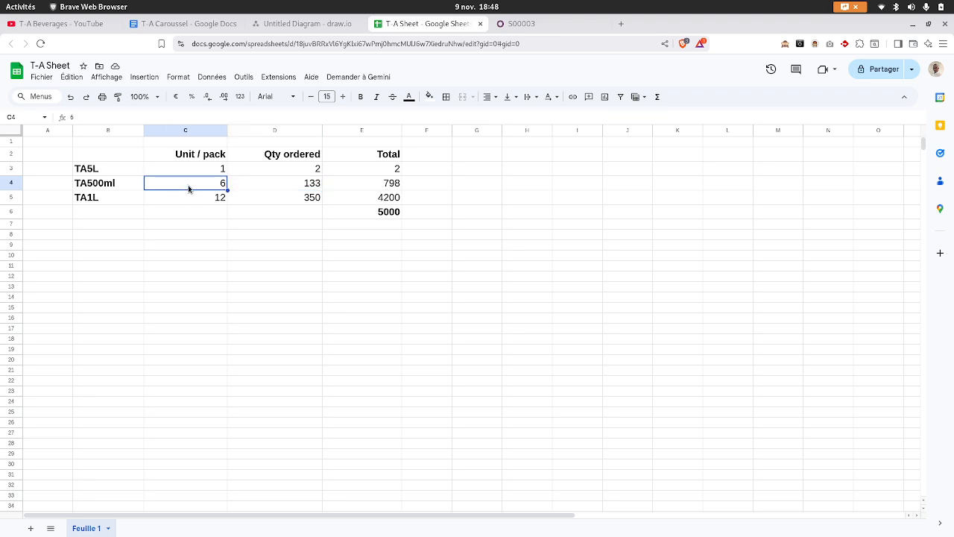
pyautogui.click(364, 189)
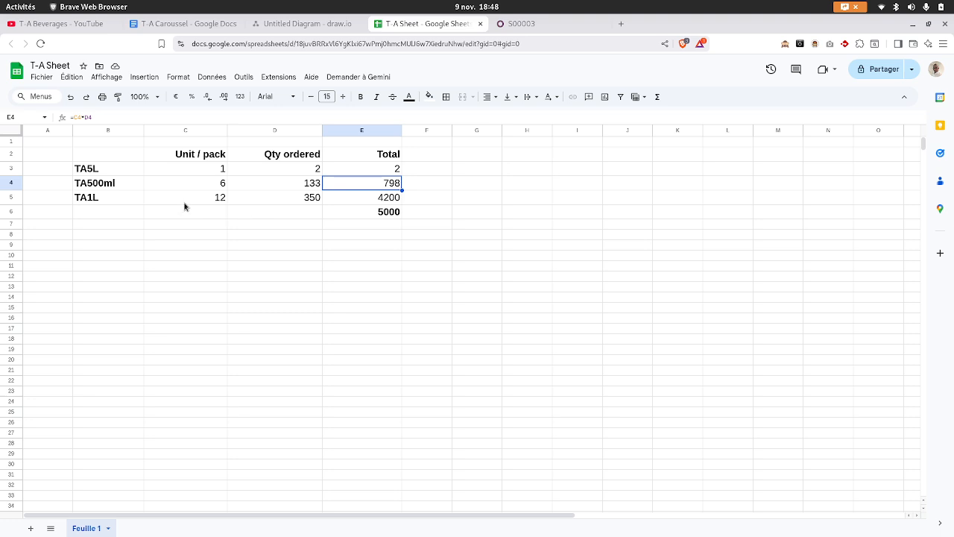
pyautogui.click(283, 202)
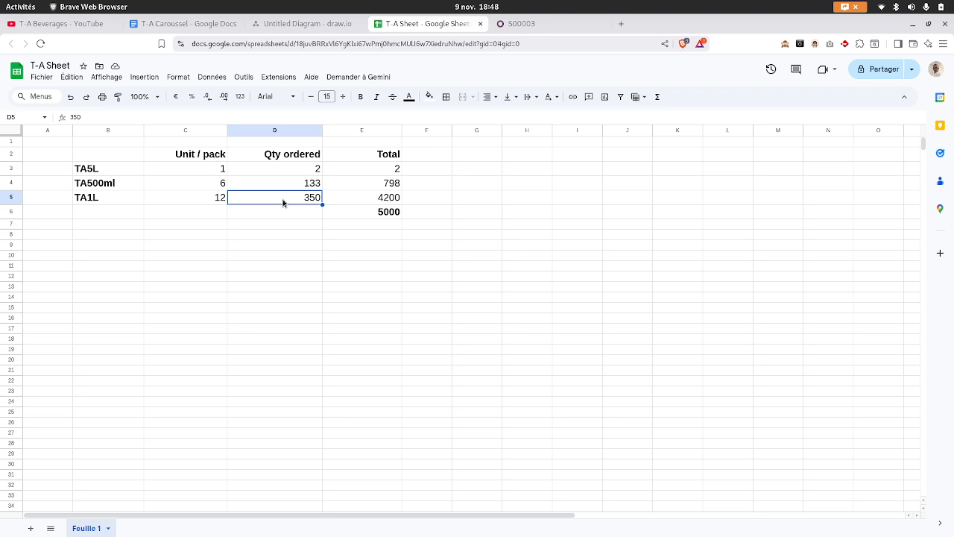
pyautogui.click(208, 198)
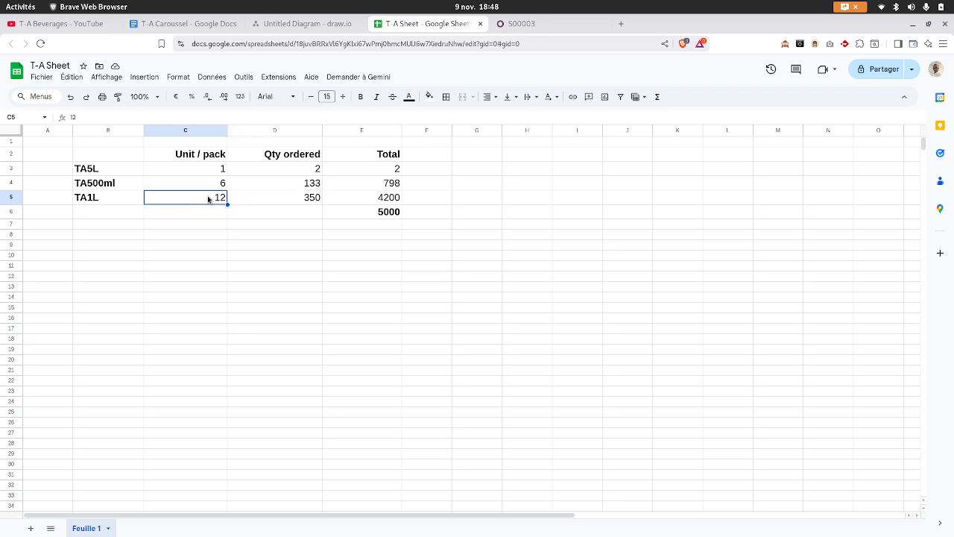
pyautogui.click(352, 202)
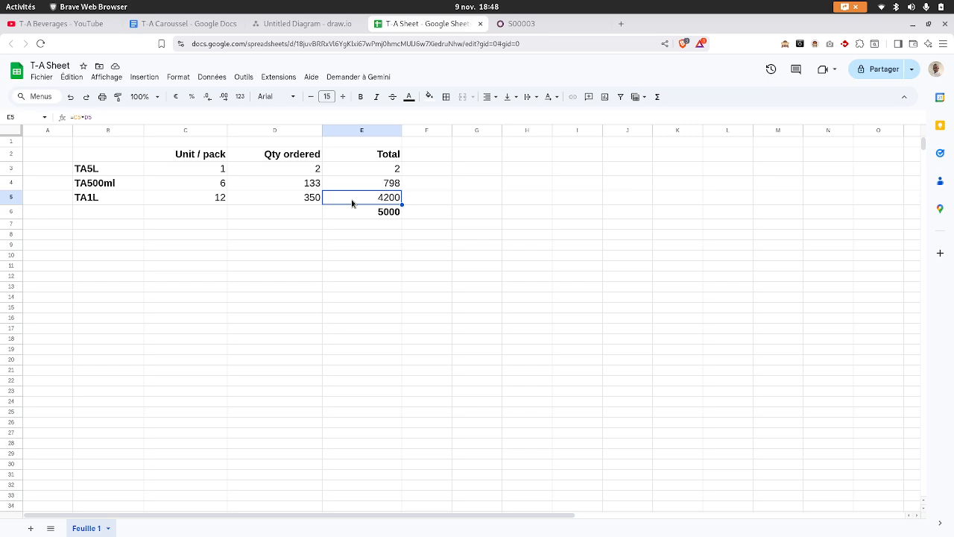
# Step: Switch to Odoo and review the SMarket quotations for the 500 ml, 1L and 5L bottle water, ending on the 1L one
pyautogui.click(521, 28)
pyautogui.click(53, 86)
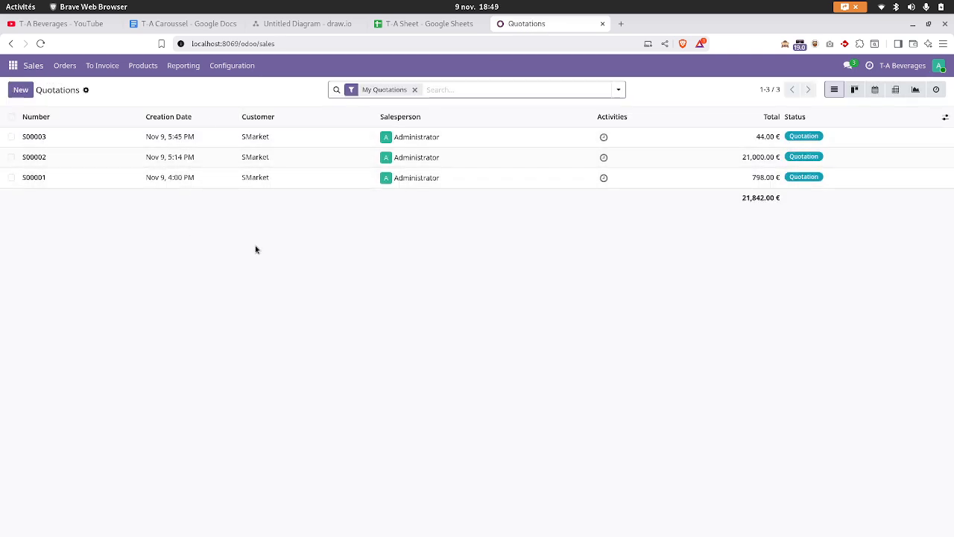
pyautogui.click(211, 186)
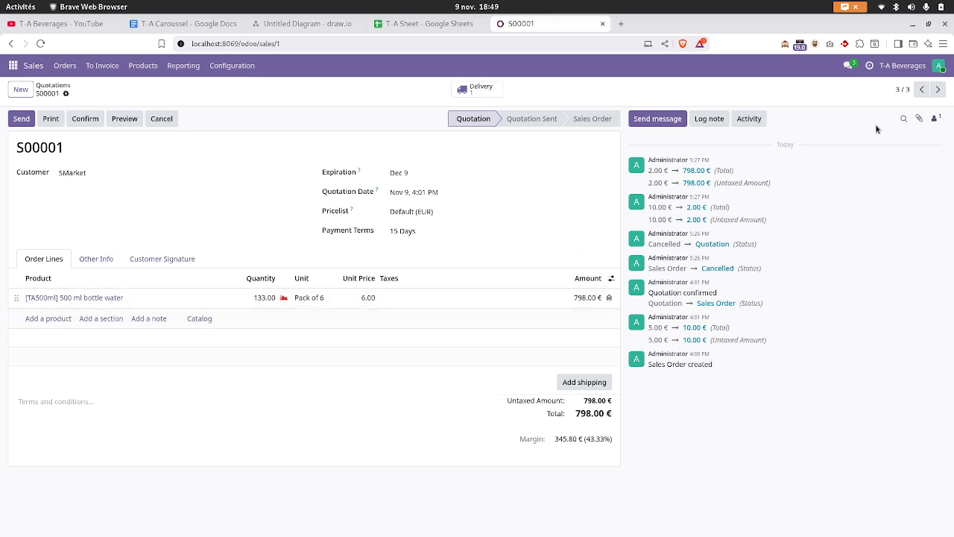
pyautogui.click(921, 89)
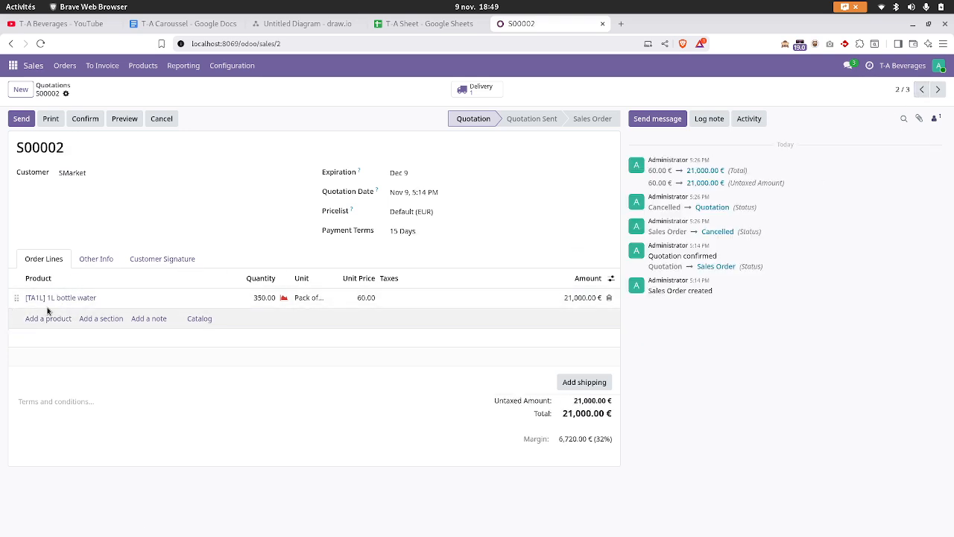
pyautogui.click(921, 90)
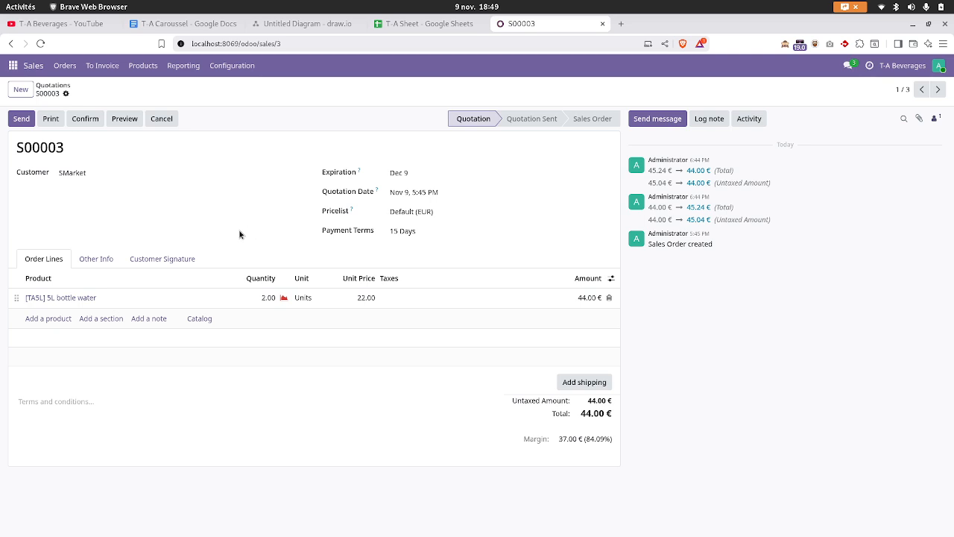
pyautogui.click(939, 89)
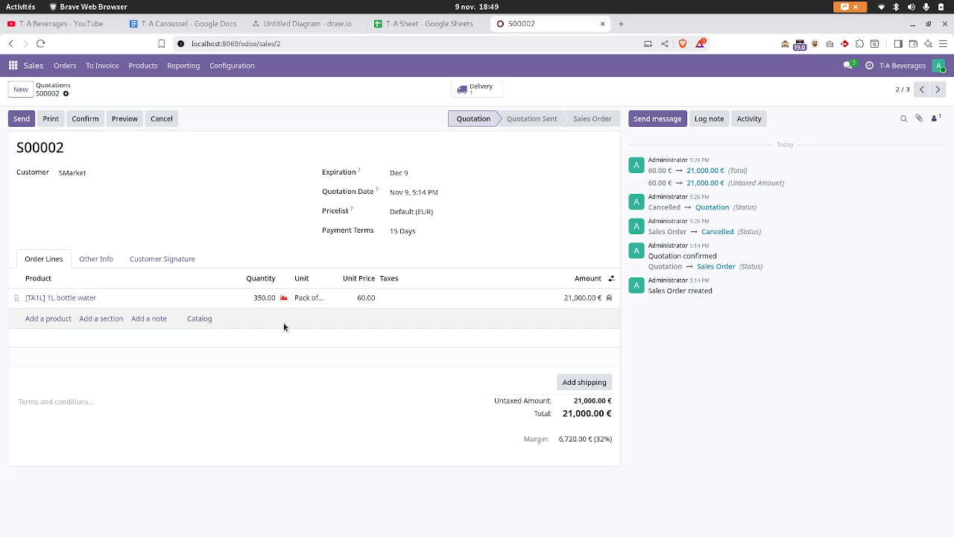
# Step: Open the Units & Packagings list in the Sales configuration to check the pack definitions
pyautogui.click(235, 72)
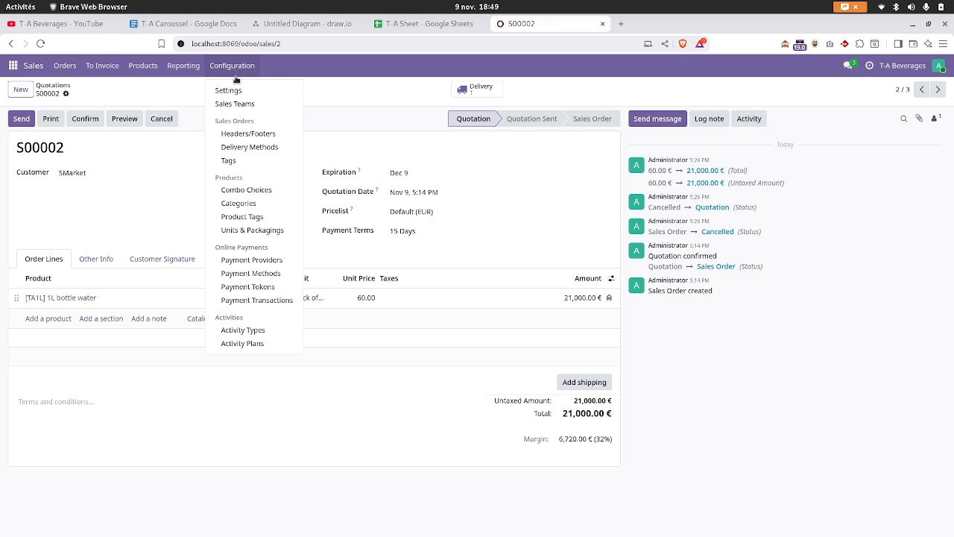
pyautogui.click(232, 230)
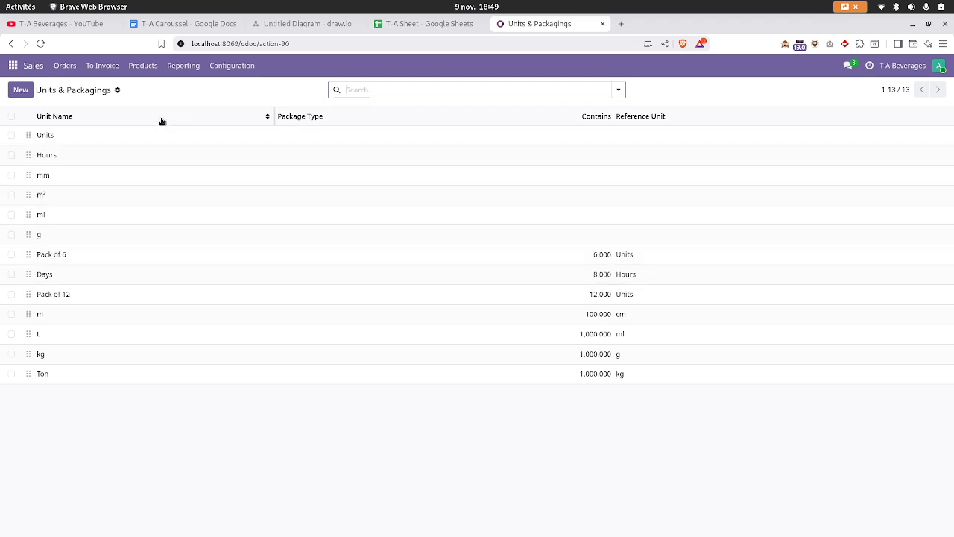
# Step: Open the SMarket quotation for the 500 ml bottle water and check the units available on its order line
pyautogui.click(71, 66)
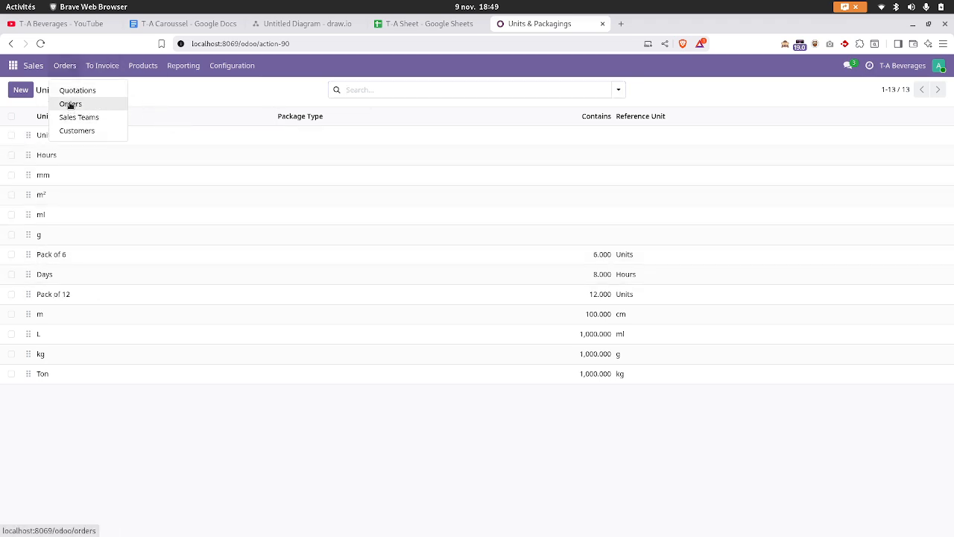
pyautogui.click(71, 105)
pyautogui.click(74, 67)
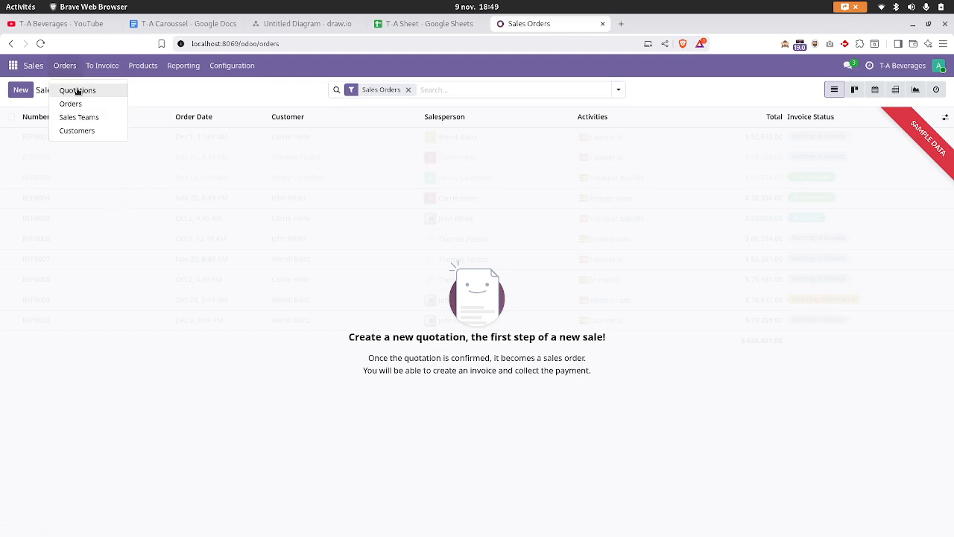
pyautogui.click(75, 89)
pyautogui.click(211, 179)
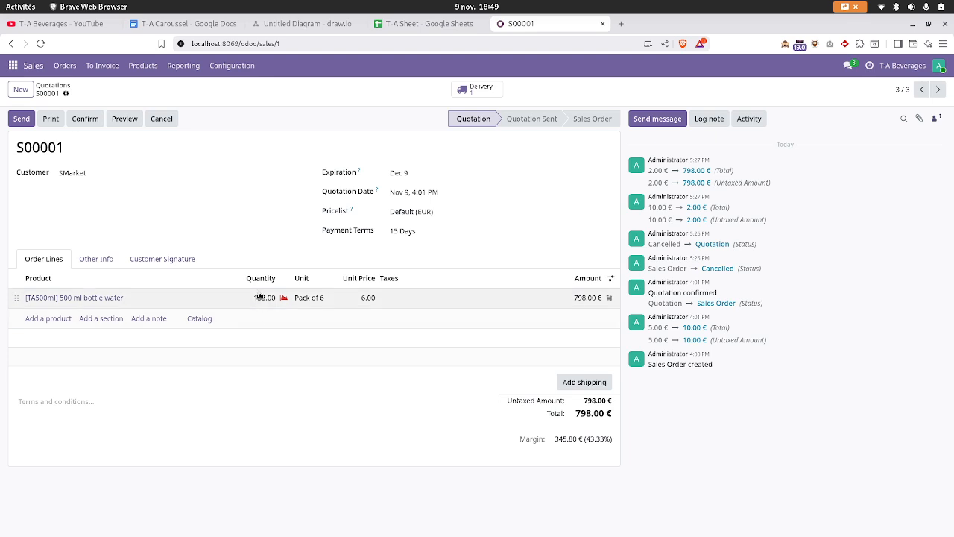
pyautogui.click(310, 298)
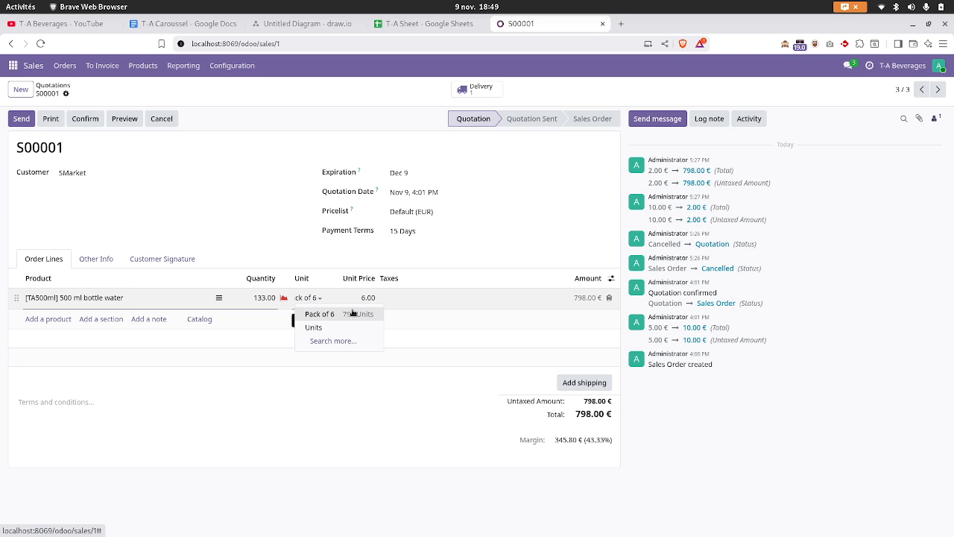
pyautogui.click(393, 453)
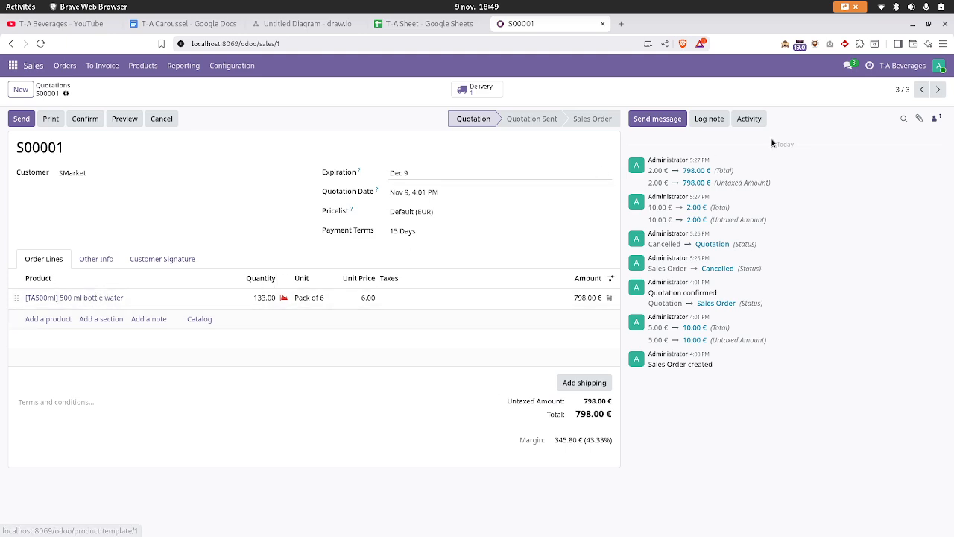
# Step: Go to the 5L bottle water quotation and examine the forecast report for its order line
pyautogui.click(918, 90)
pyautogui.click(284, 297)
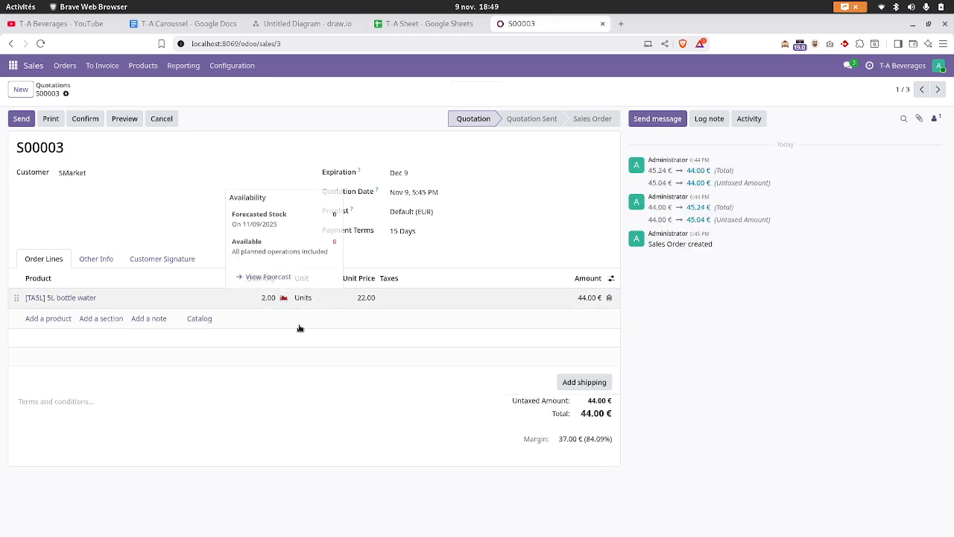
pyautogui.click(258, 278)
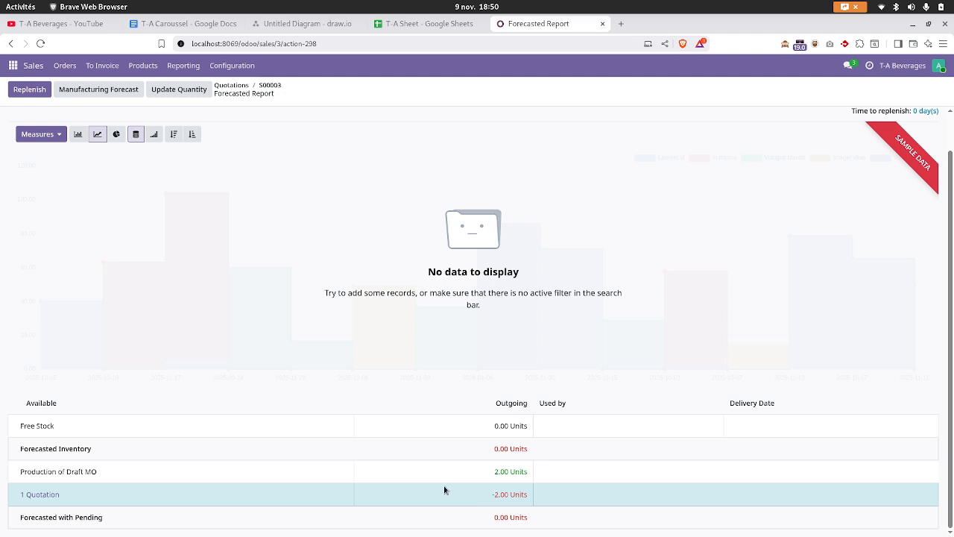
# Step: Open the 1L bottle water quotation from the quotations list and examine its product's forecasted stock and pending quantities
pyautogui.click(231, 87)
pyautogui.click(270, 158)
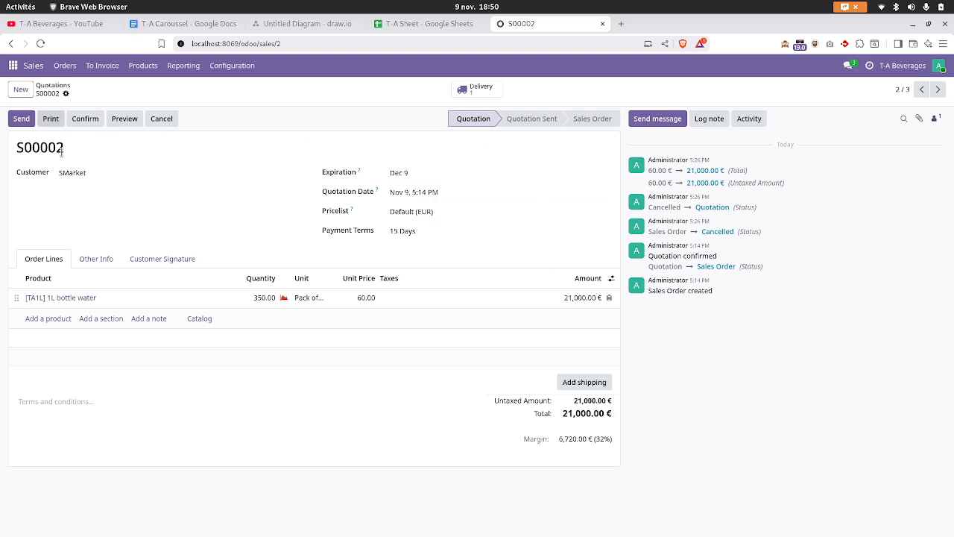
pyautogui.click(283, 300)
pyautogui.click(270, 277)
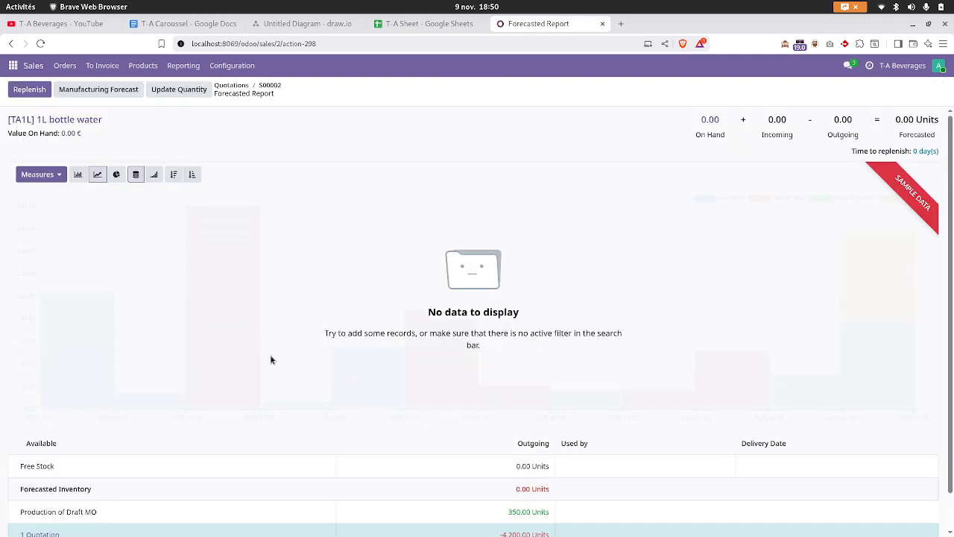
pyautogui.scroll(-1, 273, 357)
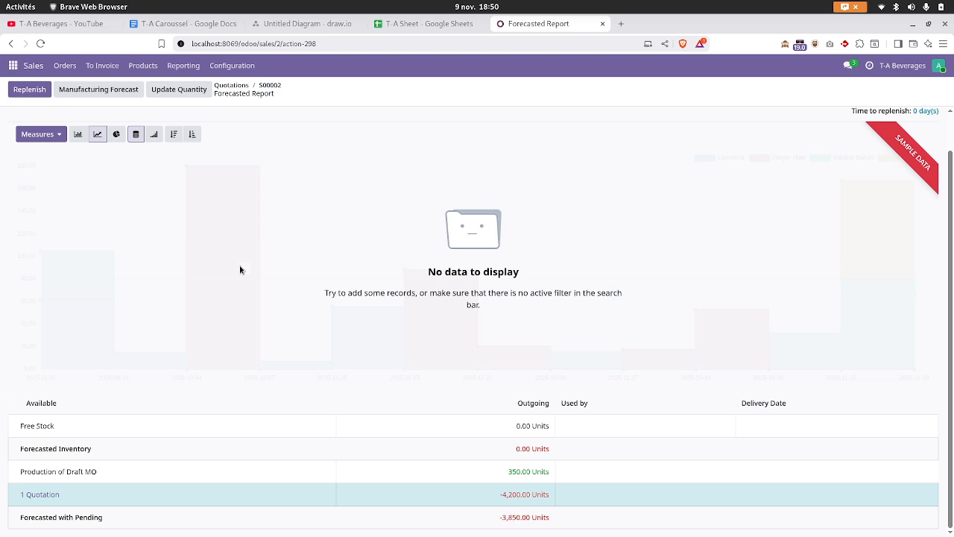
# Step: Open the 5L bottle water order in Manufacturing and check the forecast report of its Labels T-A component
pyautogui.click(13, 65)
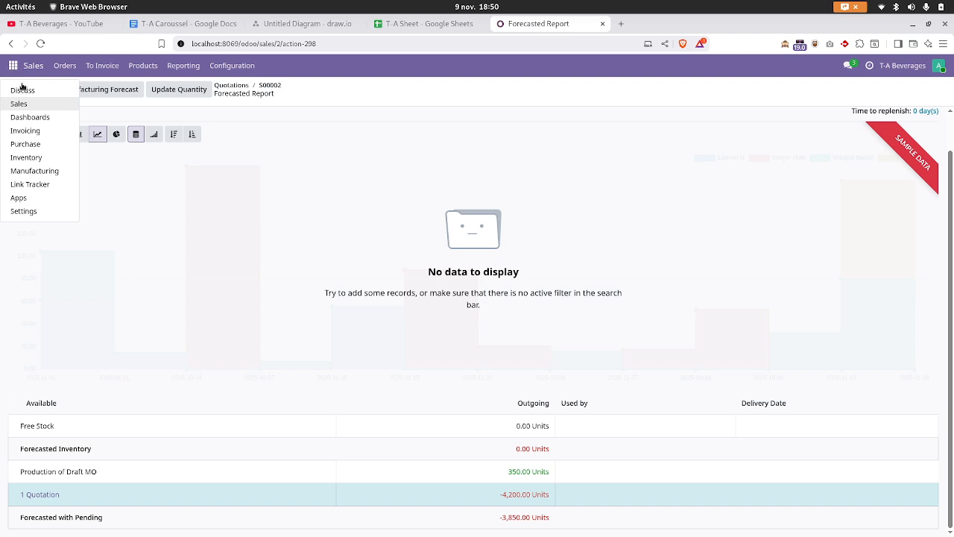
pyautogui.click(30, 173)
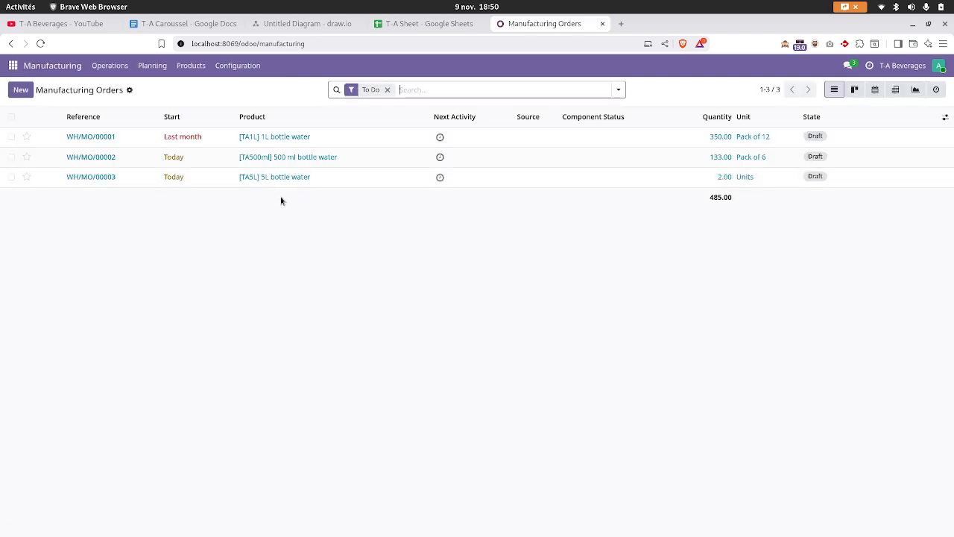
pyautogui.click(319, 181)
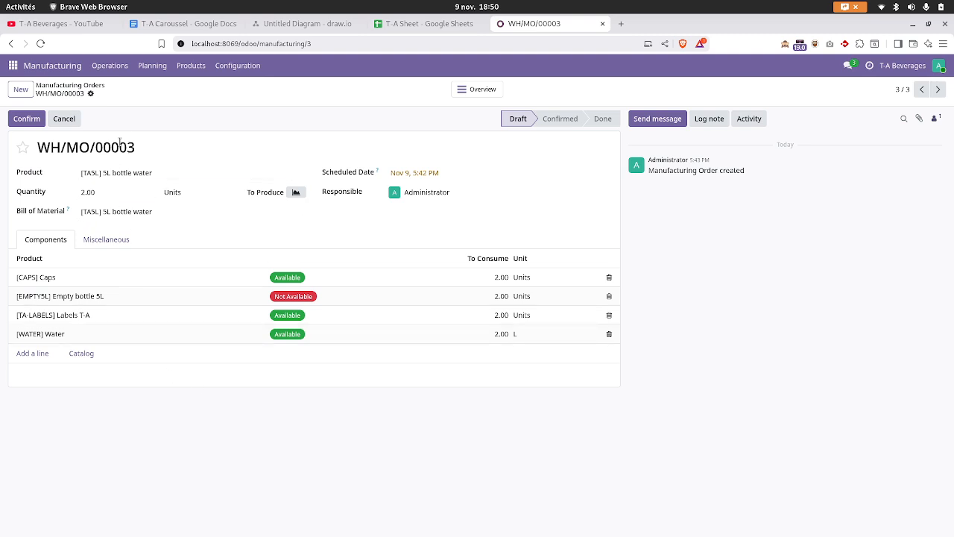
pyautogui.click(288, 315)
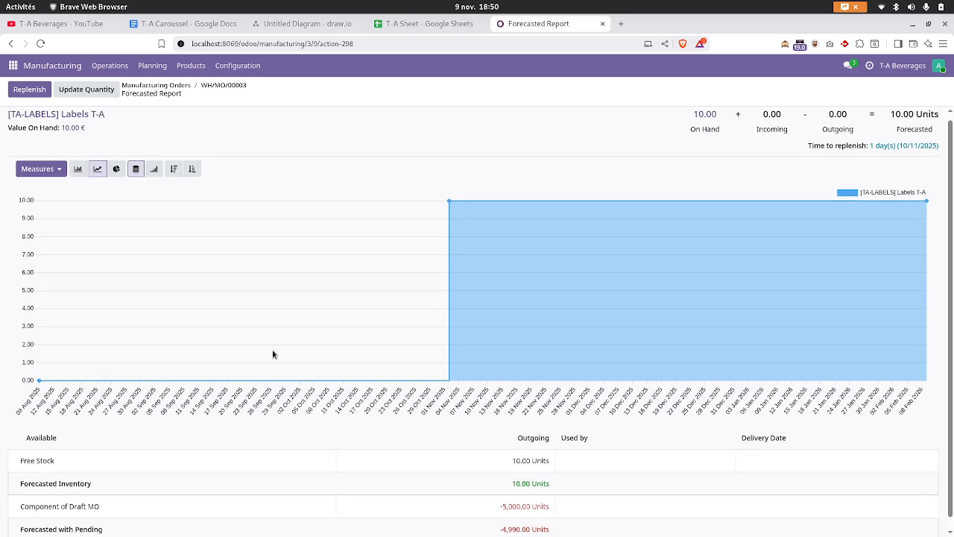
pyautogui.click(210, 86)
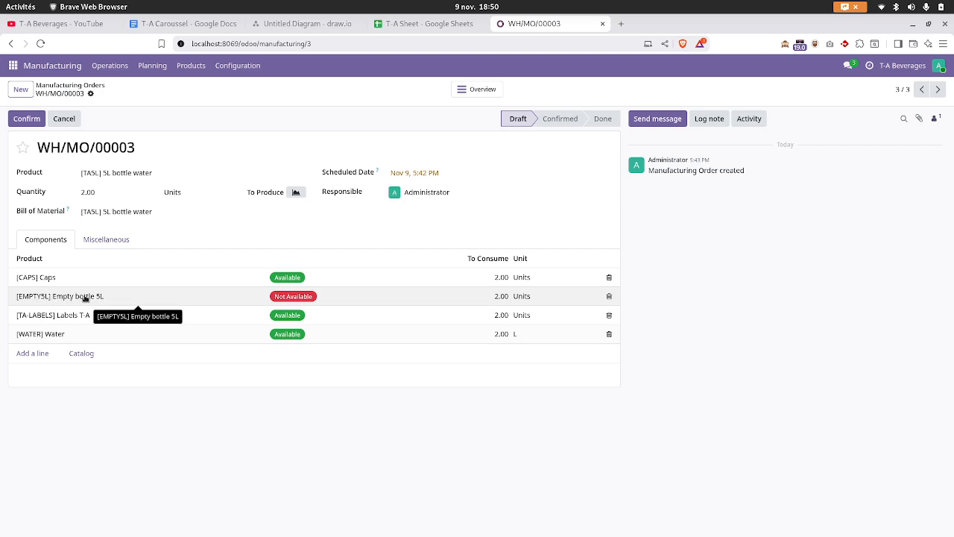
# Step: Examine the forecast report of the Empty bottle 5L component of the 5L bottle water manufacturing order
pyautogui.click(289, 297)
pyautogui.scroll(-1, 281, 310)
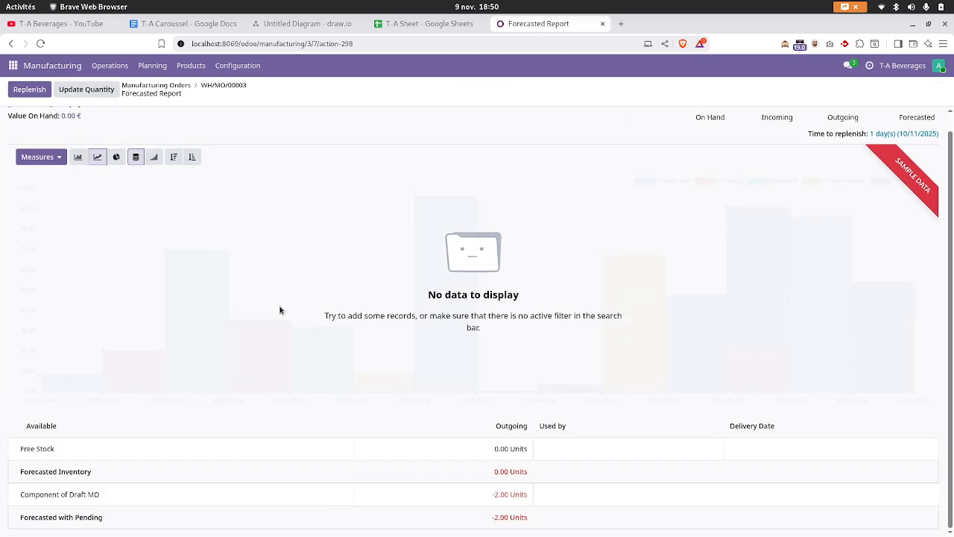
pyautogui.scroll(-1, 281, 310)
# Step: Replenish Empty bottle 5L with a quantity of 2 units using the Buy route
pyautogui.click(25, 93)
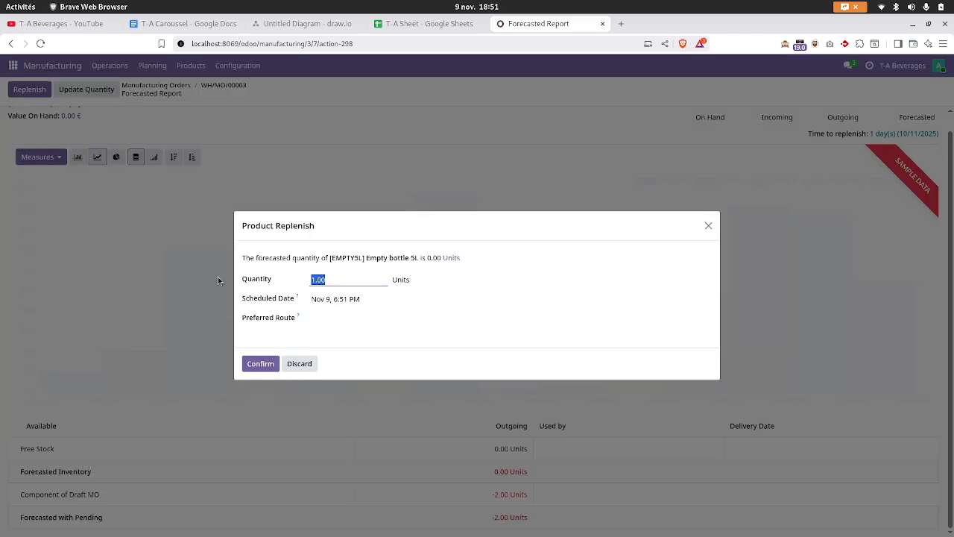
pyautogui.write('6')
pyautogui.click(382, 316)
pyautogui.click(366, 339)
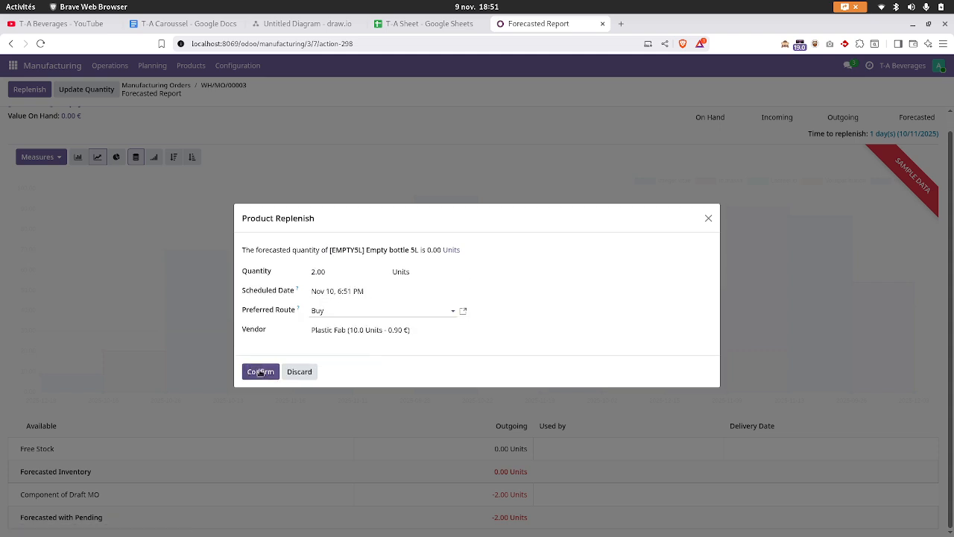
pyautogui.click(255, 371)
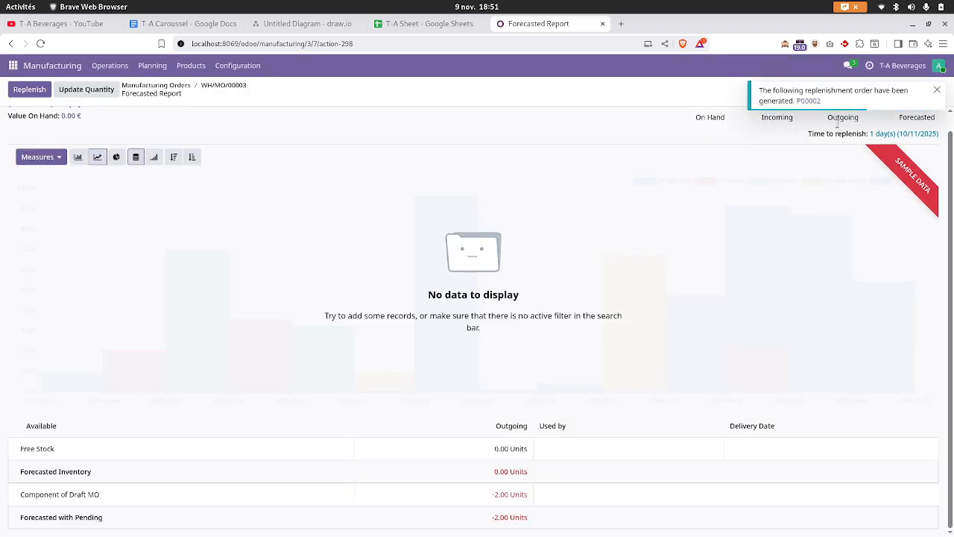
# Step: Confirm the generated purchase order for Empty bottle 5L, then receive the goods and validate the receipt
pyautogui.click(809, 100)
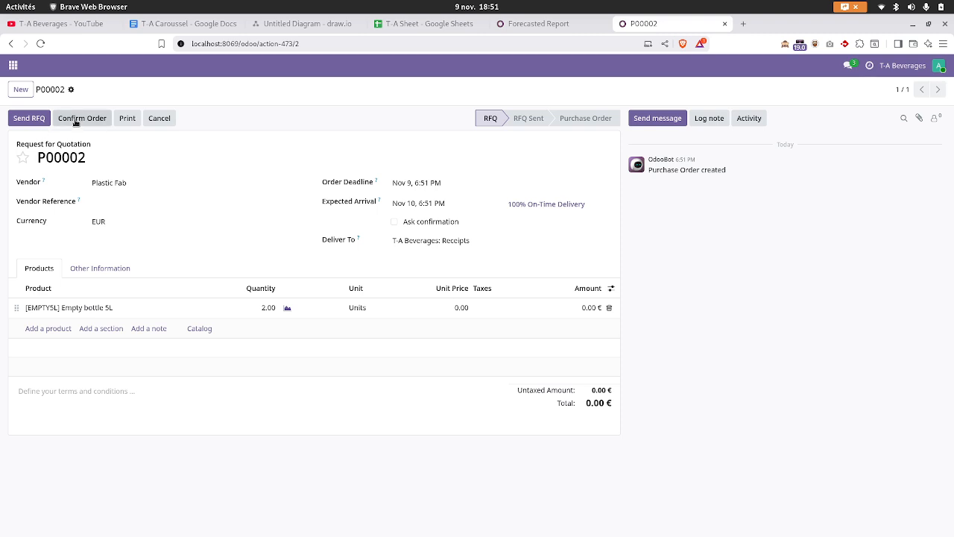
pyautogui.click(77, 119)
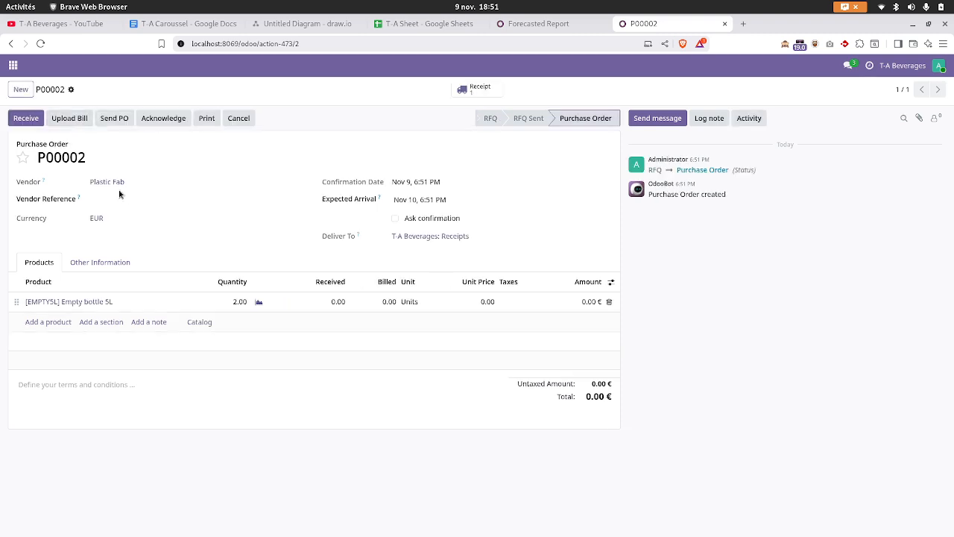
pyautogui.click(26, 119)
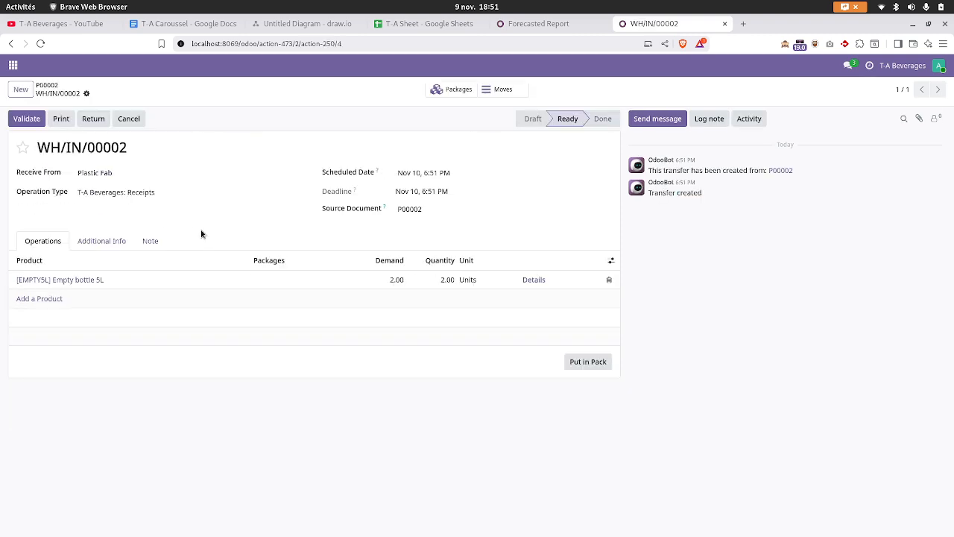
pyautogui.click(26, 124)
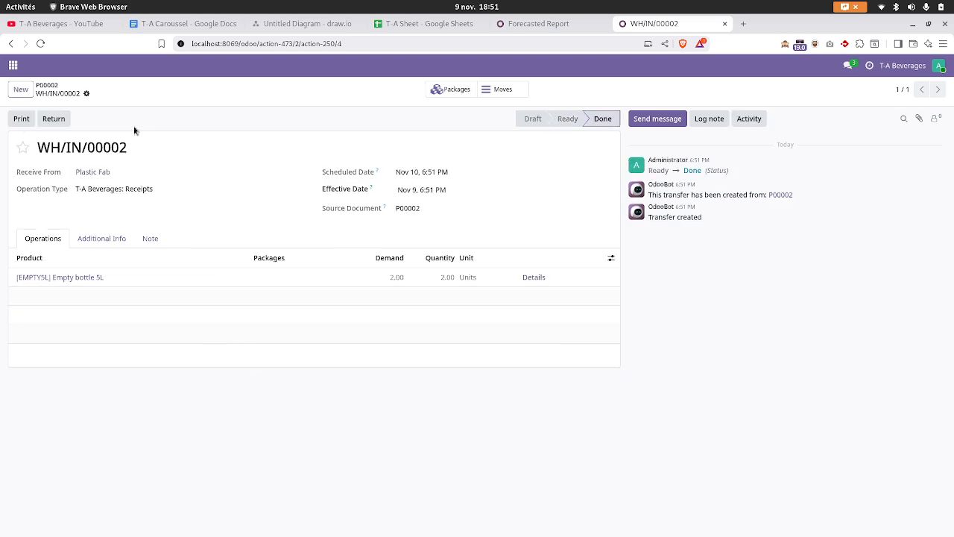
# Step: Check component availability on the manufacturing orders for the 5L and the 500 ml bottle water
pyautogui.click(12, 64)
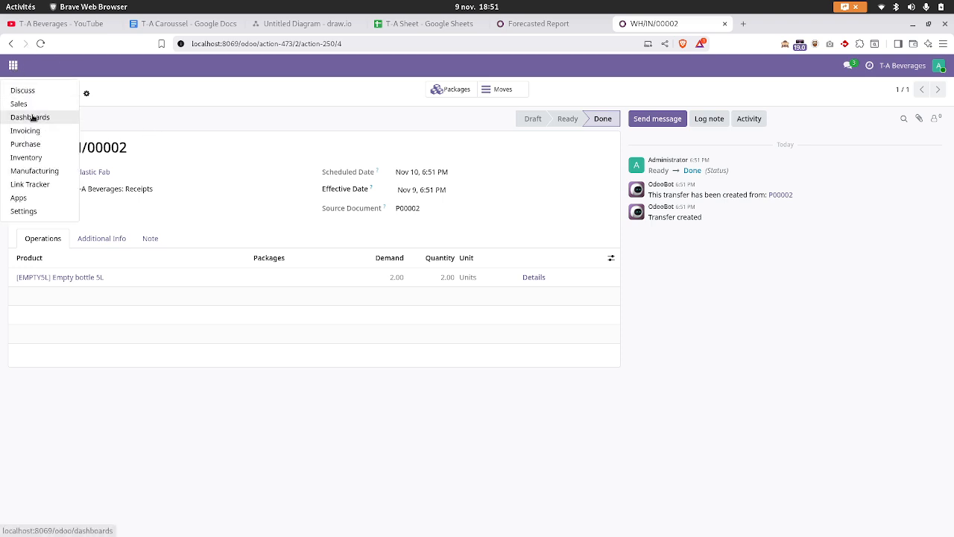
pyautogui.click(31, 171)
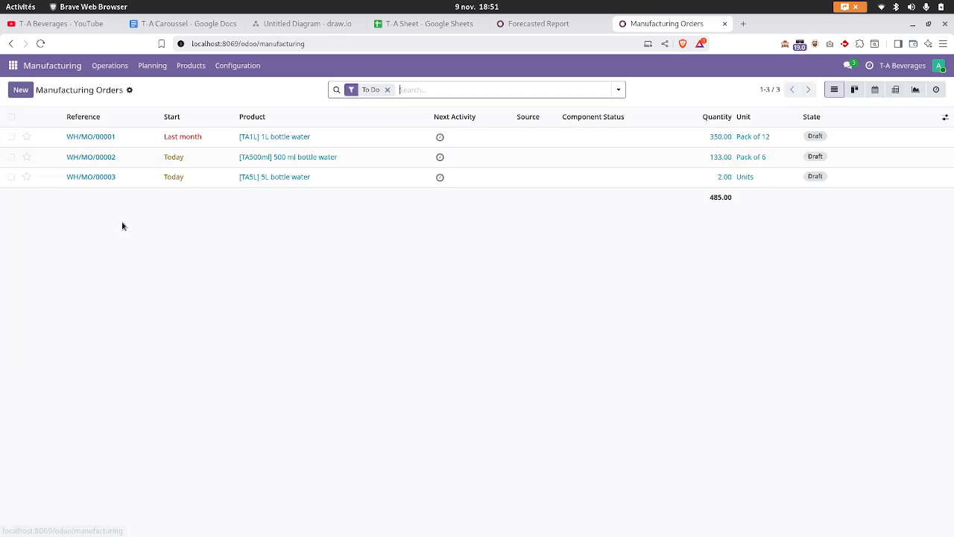
pyautogui.click(199, 183)
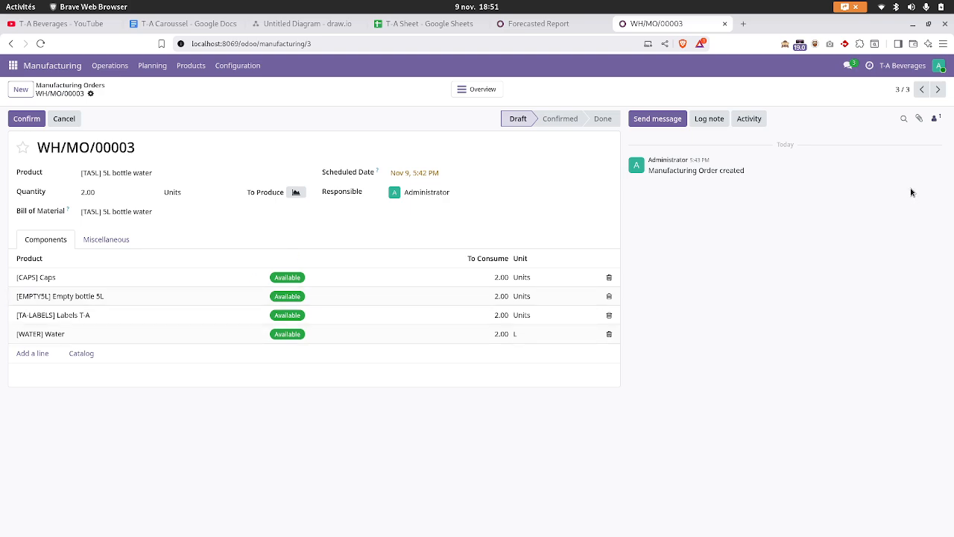
pyautogui.click(923, 90)
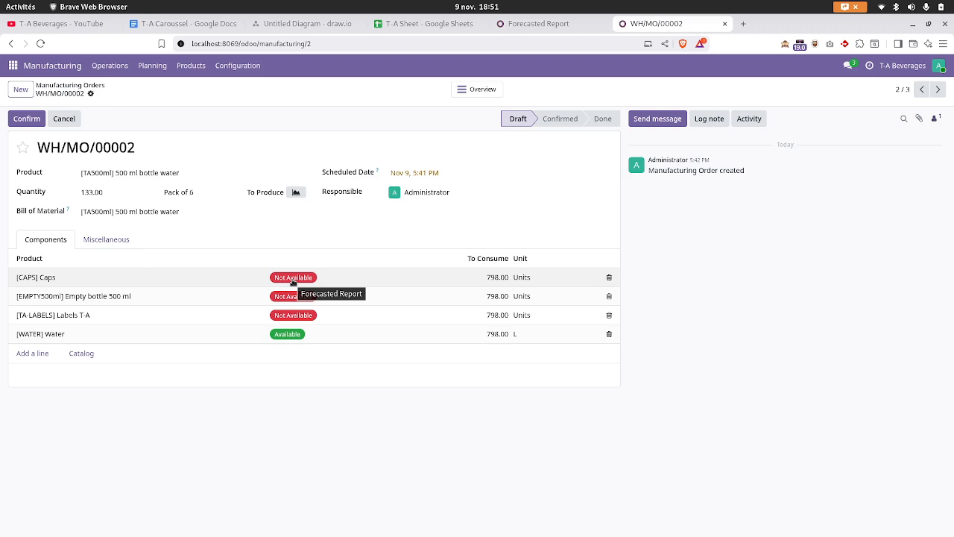
# Step: Review the bill of materials for the 1L bottle water and its BoM overview with forecast details shown
pyautogui.click(237, 66)
pyautogui.moveTo(185, 67)
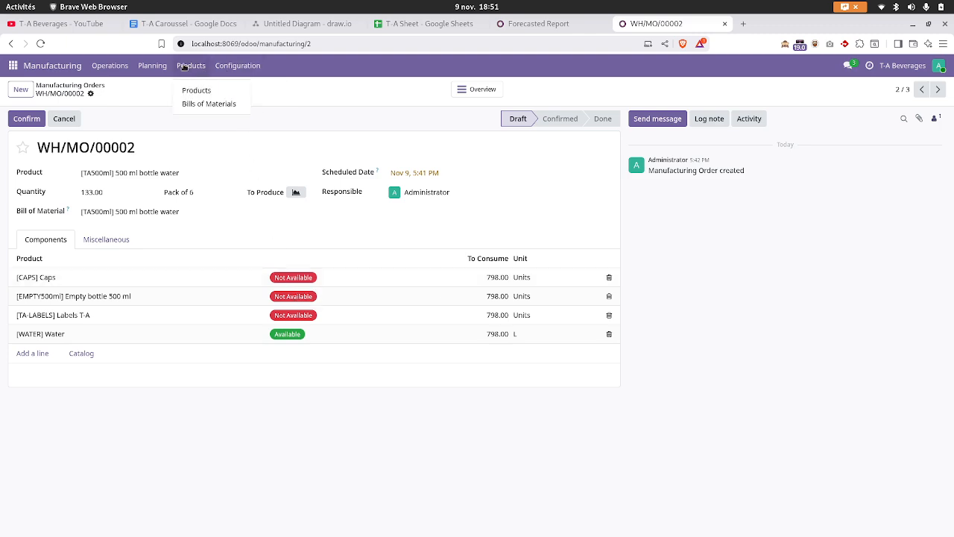
pyautogui.click(195, 104)
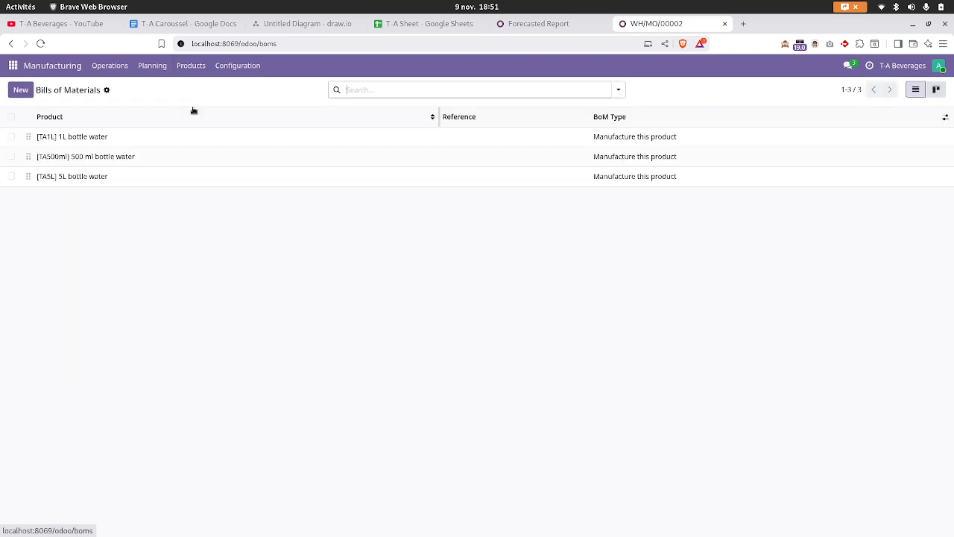
pyautogui.click(86, 138)
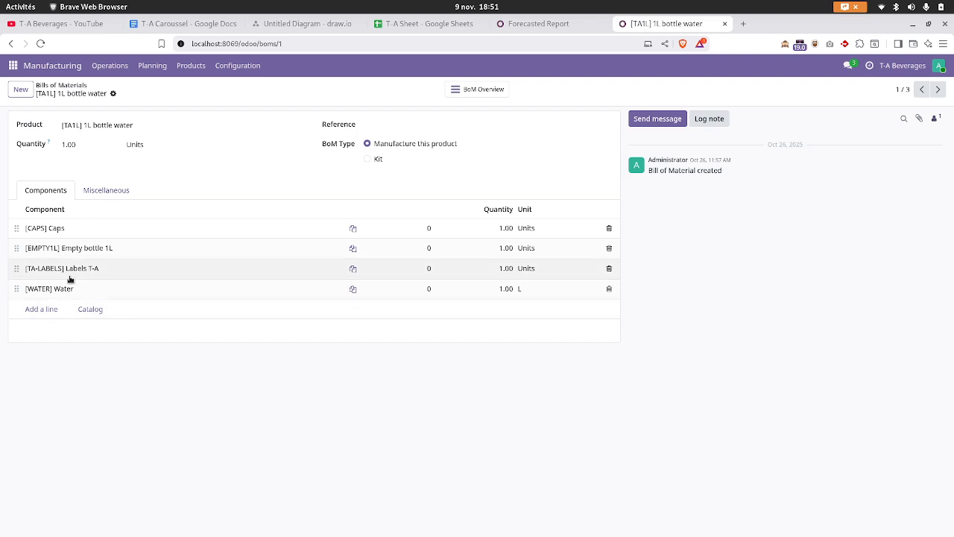
pyautogui.click(478, 91)
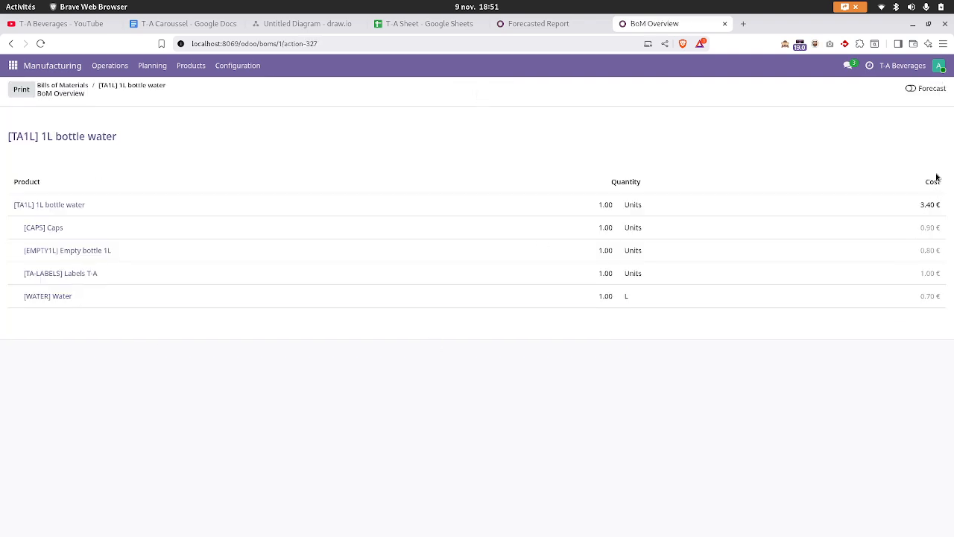
pyautogui.click(910, 88)
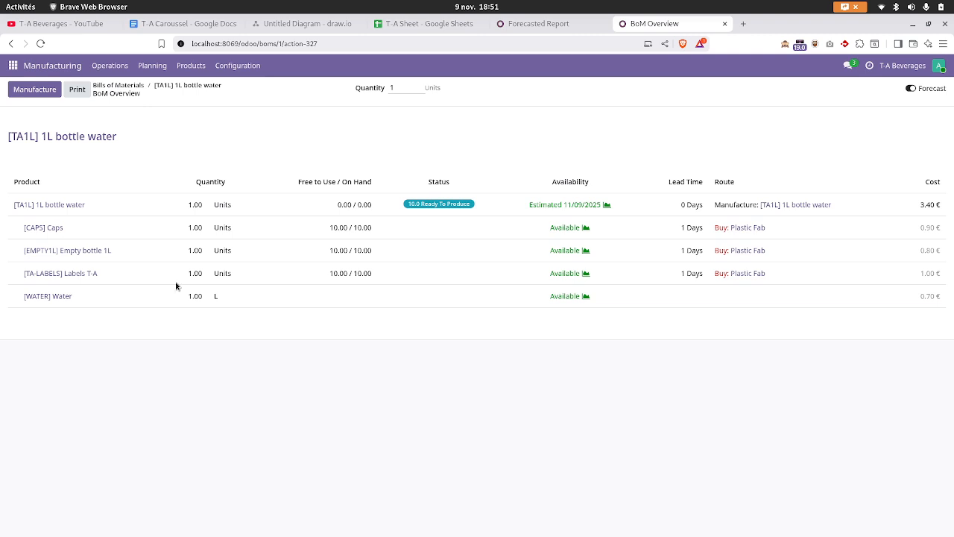
# Step: Return to the manufacturing orders and open the one for the 500 ml bottle water
pyautogui.click(112, 65)
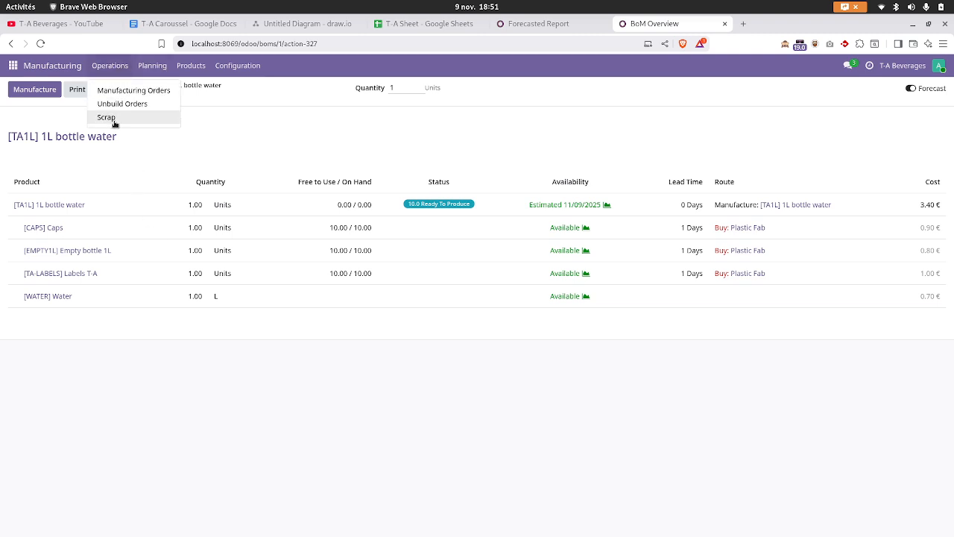
pyautogui.click(119, 93)
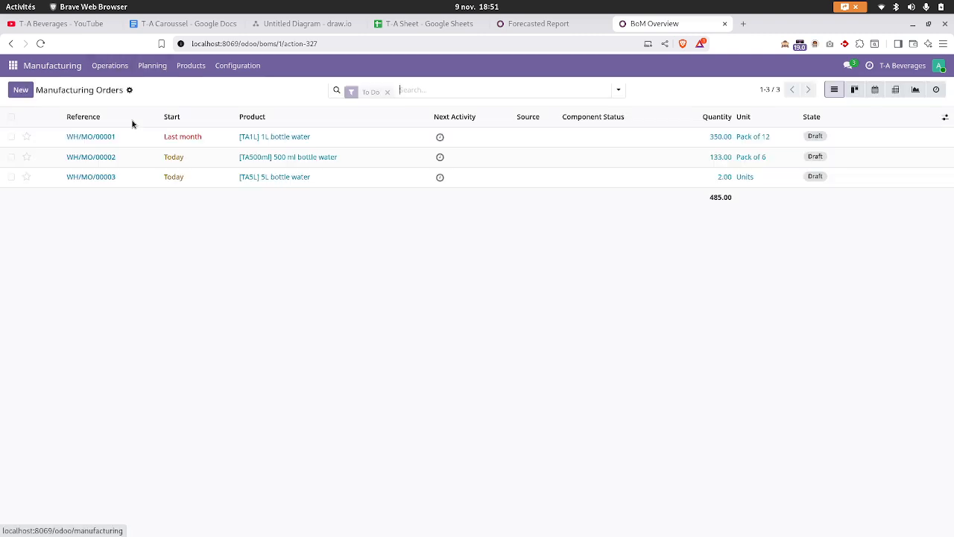
pyautogui.click(137, 160)
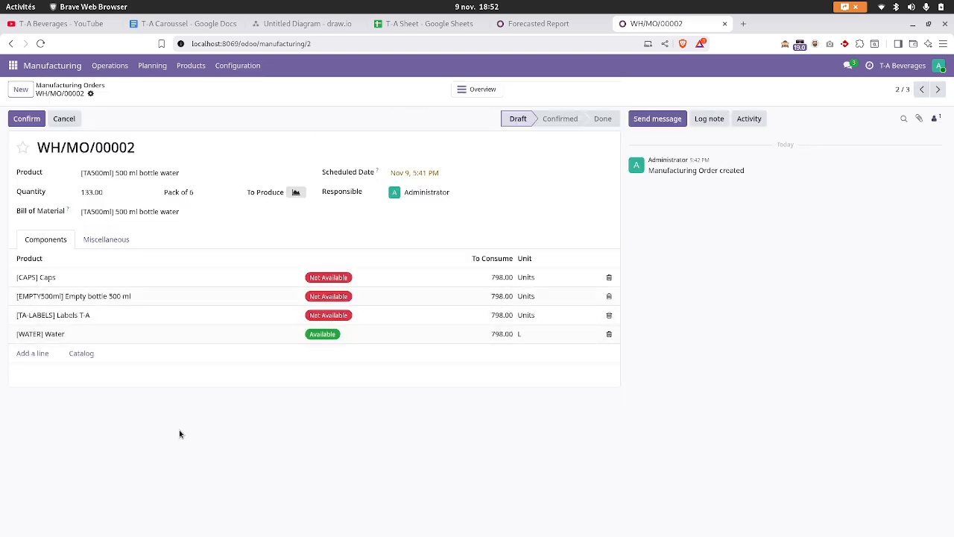
# Step: From the 500 ml bottle water order's Caps forecast, replenish 4990 units of Caps through the Buy route
pyautogui.click(323, 279)
pyautogui.scroll(-1, 283, 260)
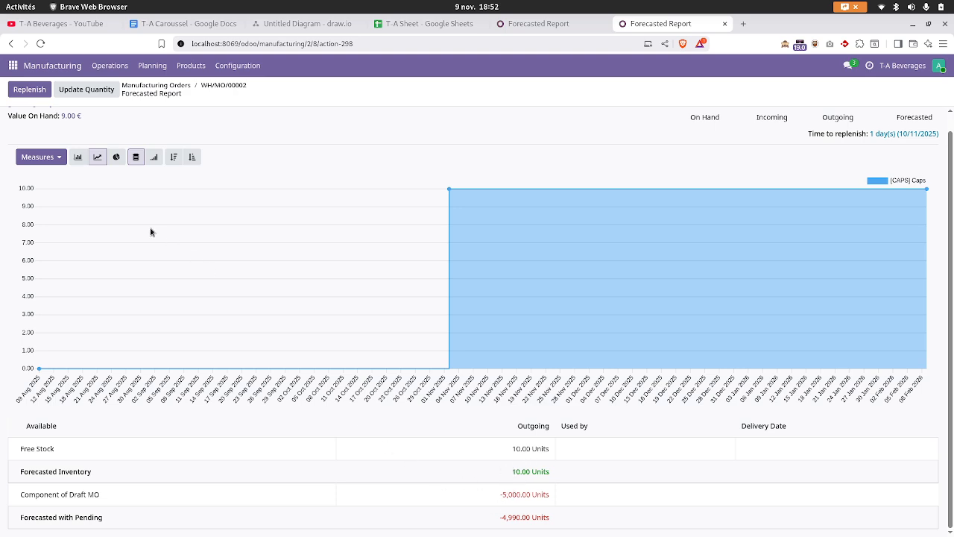
pyautogui.click(29, 89)
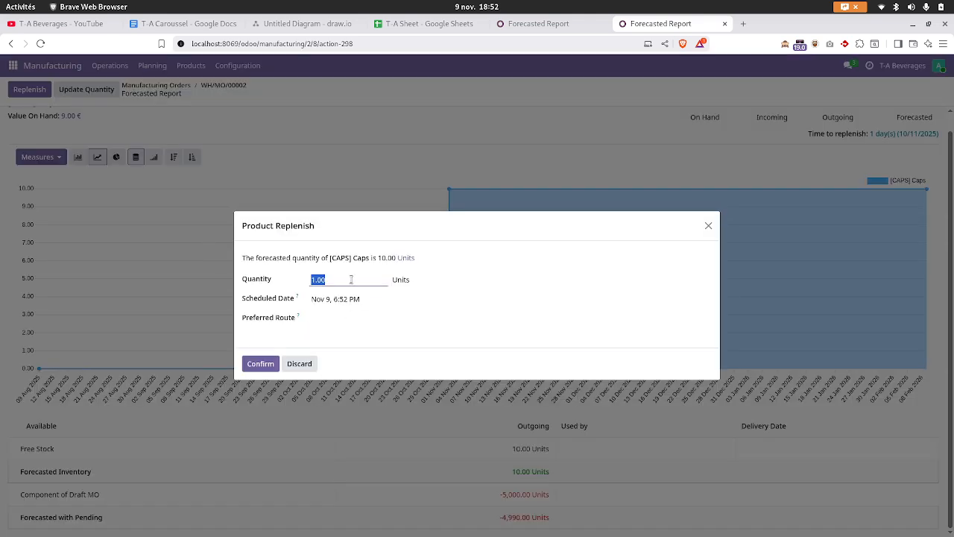
pyautogui.write('4990')
pyautogui.click(334, 319)
pyautogui.click(335, 334)
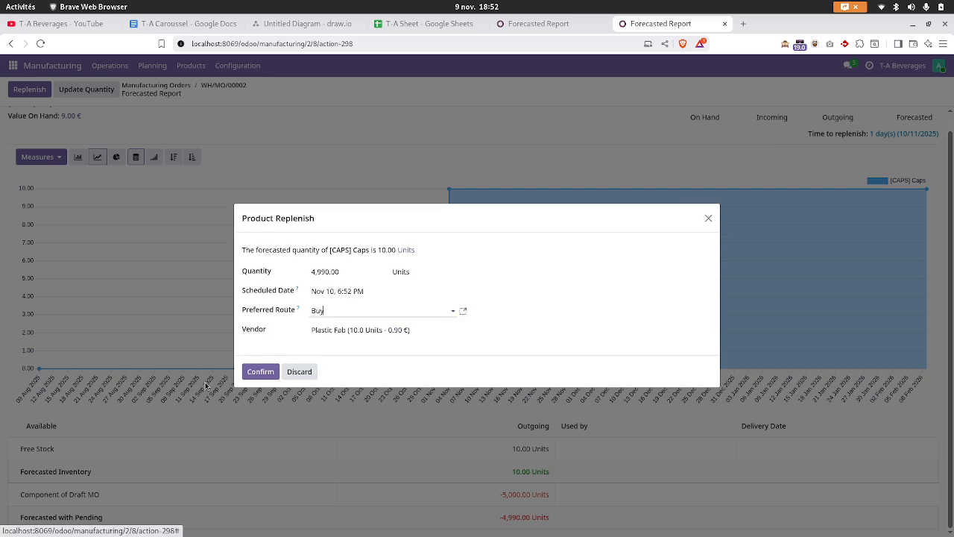
pyautogui.click(259, 371)
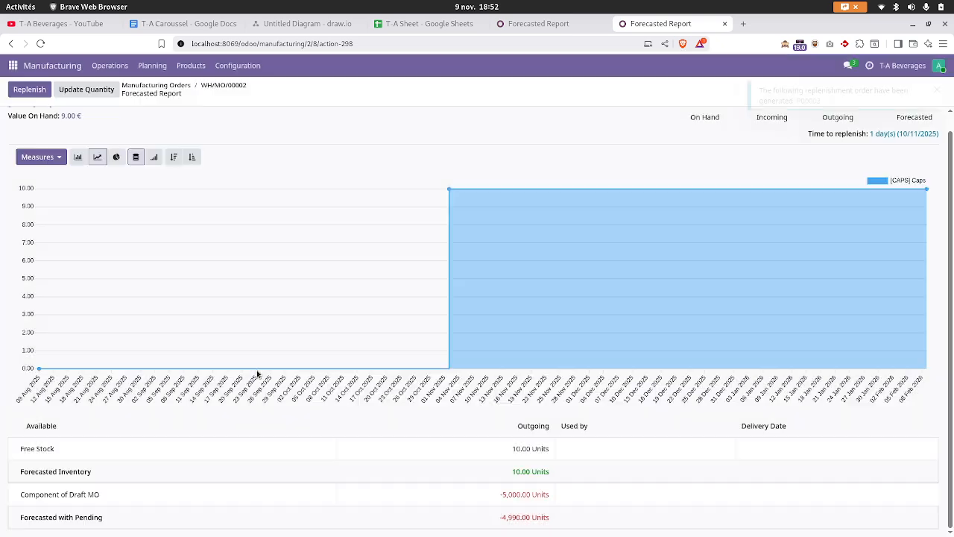
# Step: Confirm the generated purchase order for Caps, receive the goods and validate the receipt, closing the pages no longer needed
pyautogui.click(809, 101)
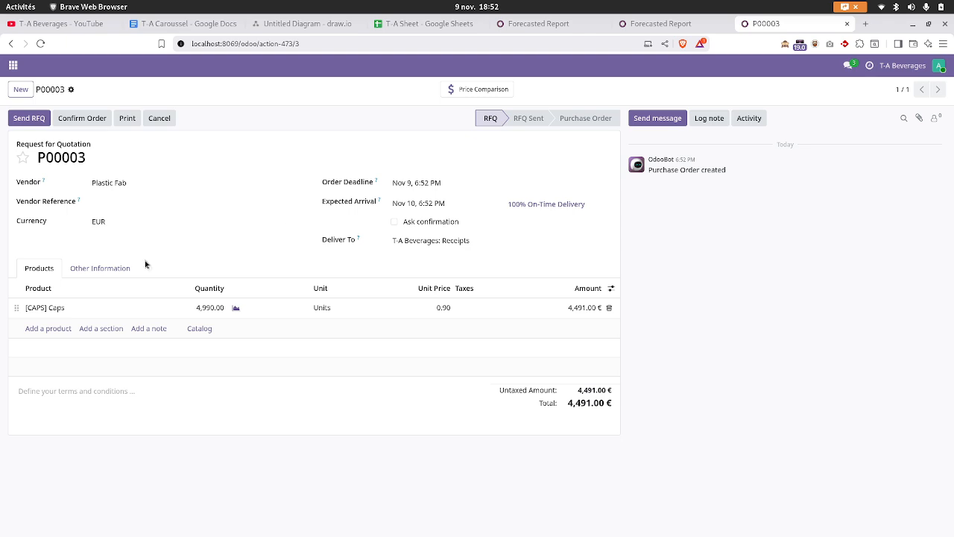
pyautogui.click(83, 121)
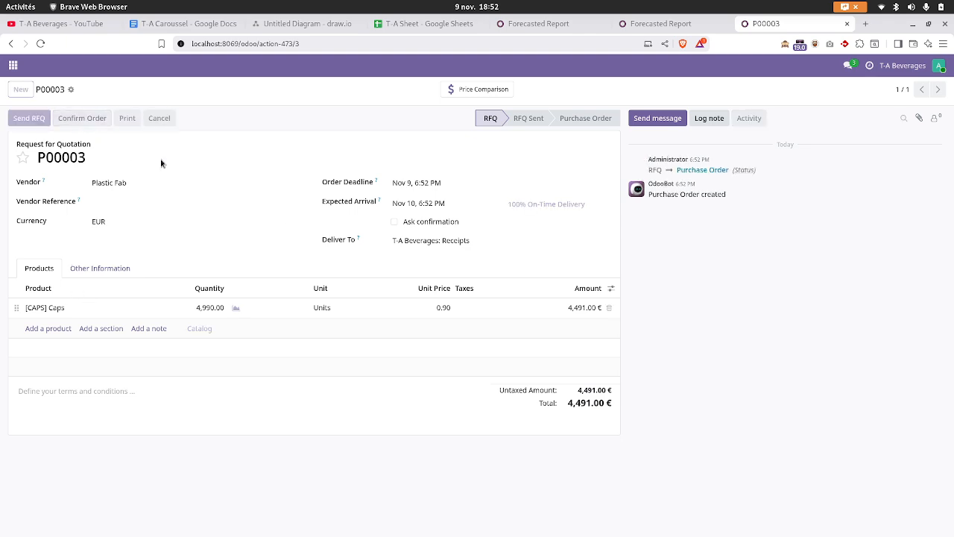
pyautogui.click(26, 119)
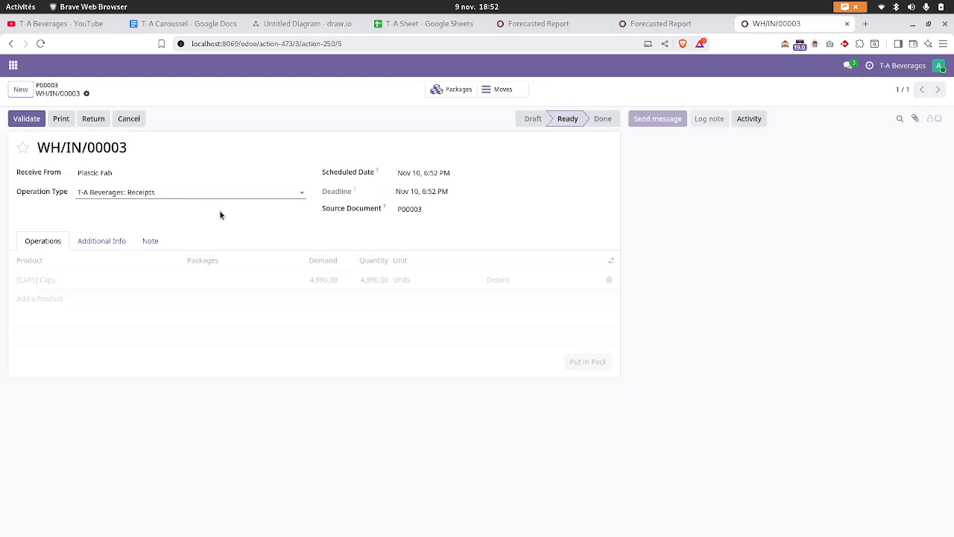
pyautogui.click(26, 119)
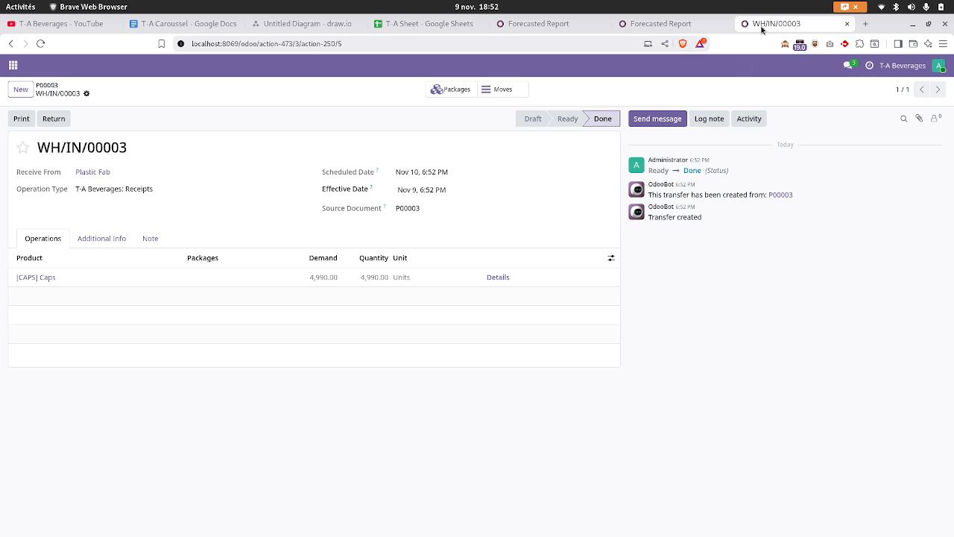
pyautogui.click(847, 24)
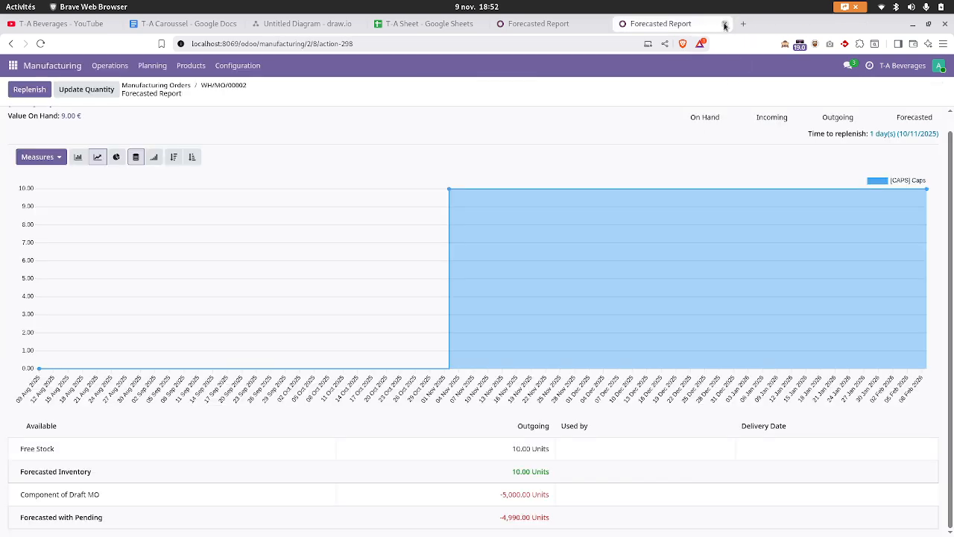
pyautogui.click(725, 25)
# Step: Check component availability on the manufacturing orders for the 500 ml and the 1L bottle water
pyautogui.click(109, 66)
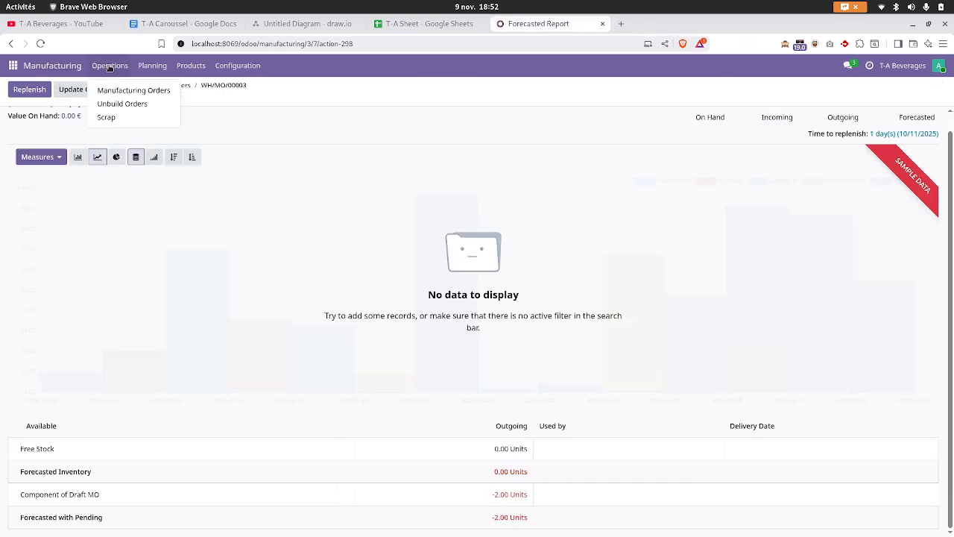
pyautogui.click(133, 91)
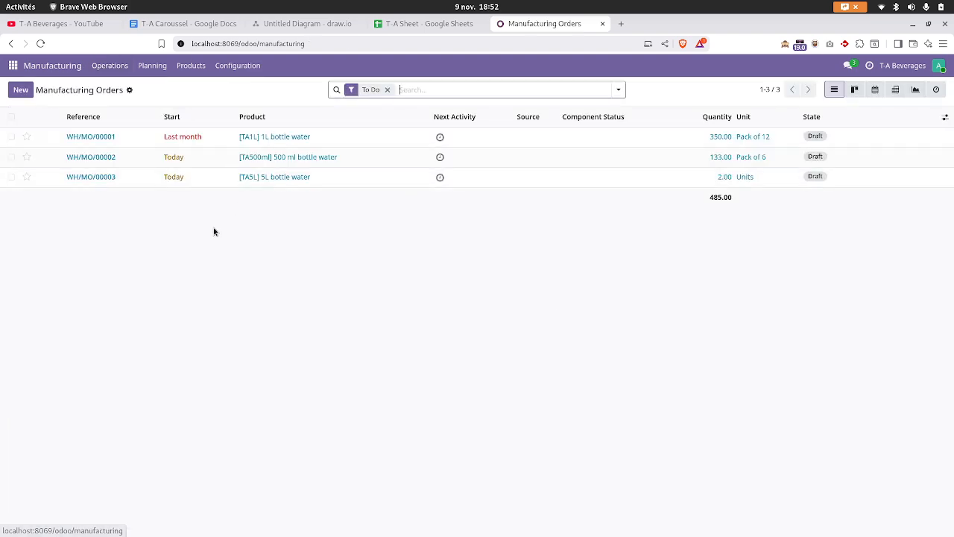
pyautogui.click(220, 159)
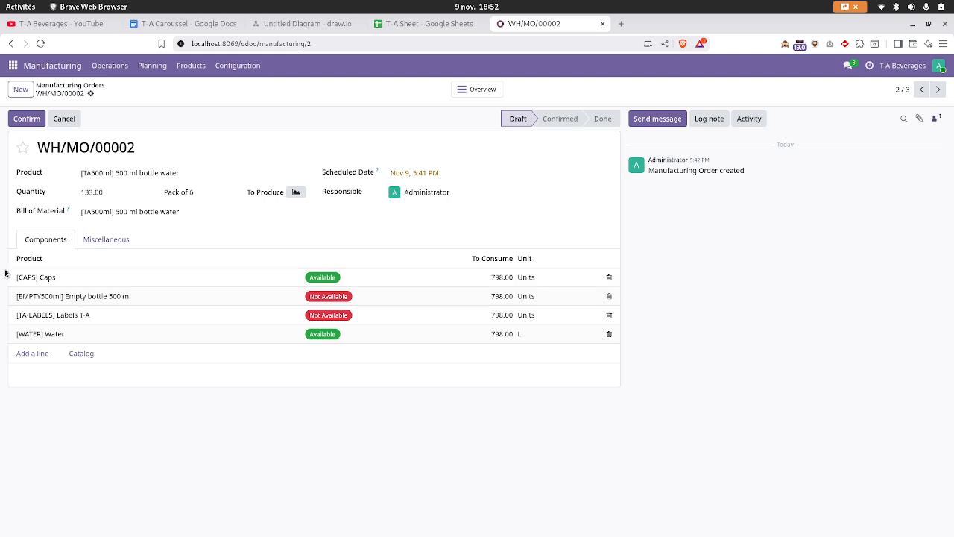
pyautogui.click(70, 87)
pyautogui.click(137, 140)
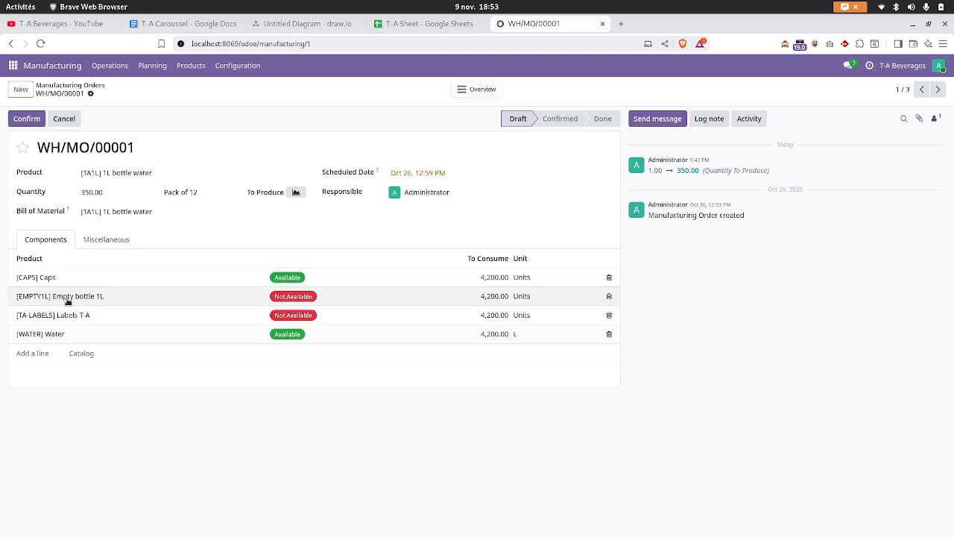
# Step: From the 1L bottle water order's Labels T-A forecast, replenish 4990 units of Labels T-A through the Buy route
pyautogui.click(286, 317)
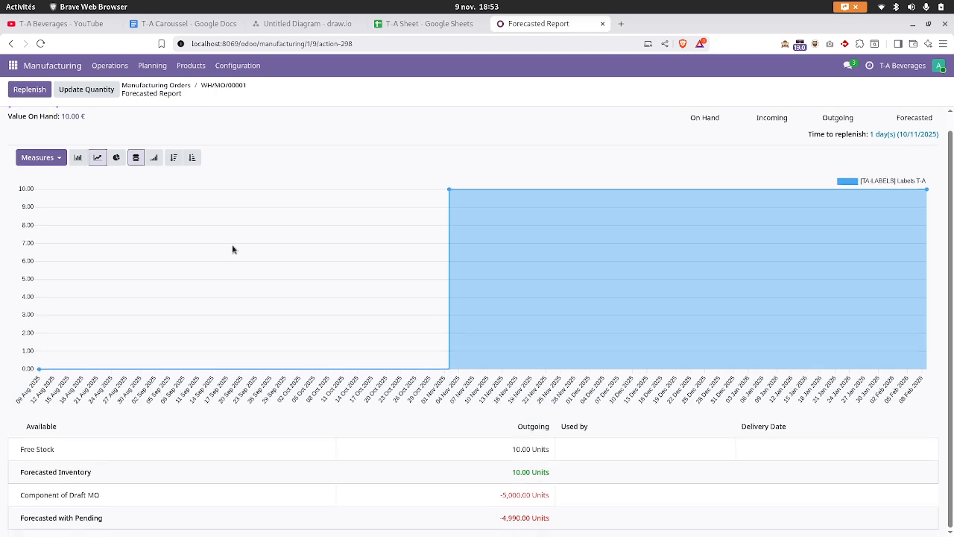
pyautogui.scroll(-2, 232, 249)
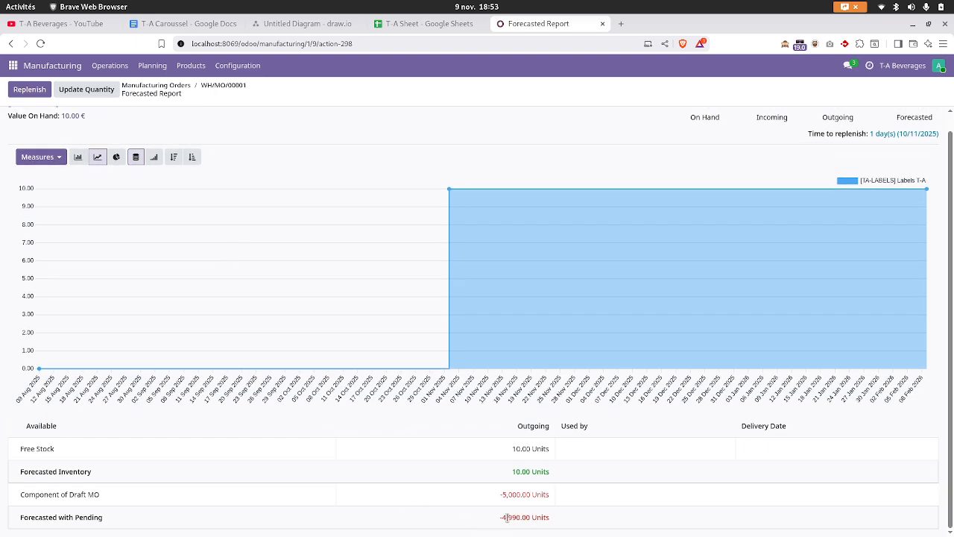
pyautogui.click(37, 94)
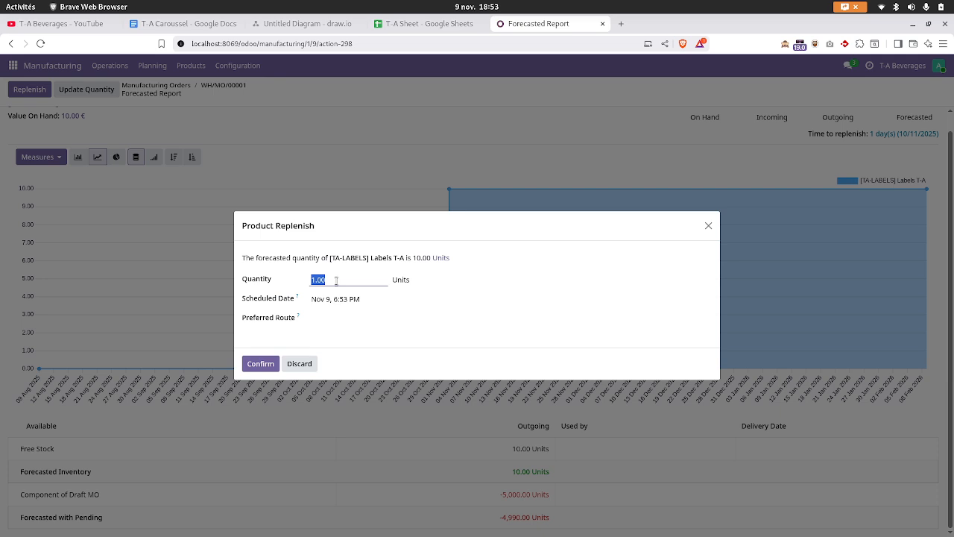
pyautogui.write('4990')
pyautogui.click(323, 320)
pyautogui.click(328, 335)
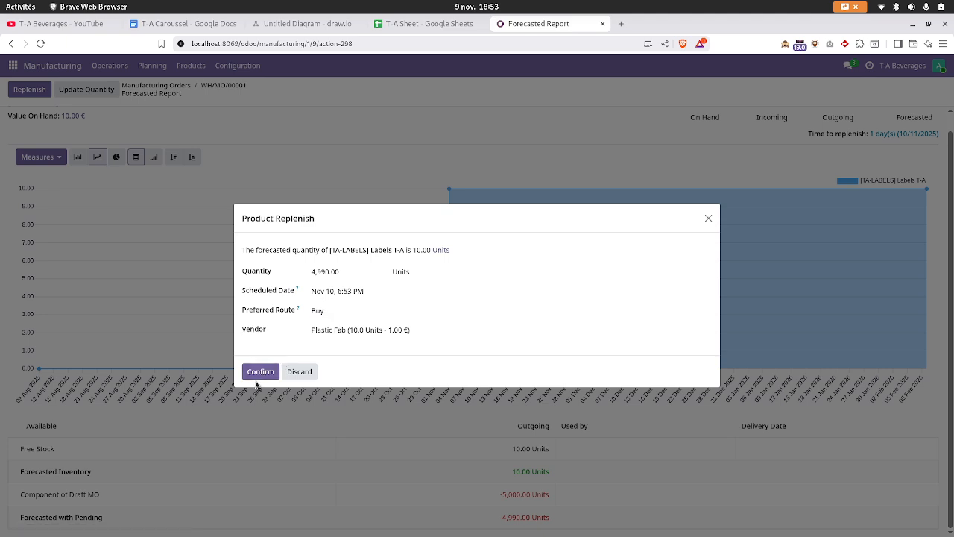
pyautogui.click(258, 372)
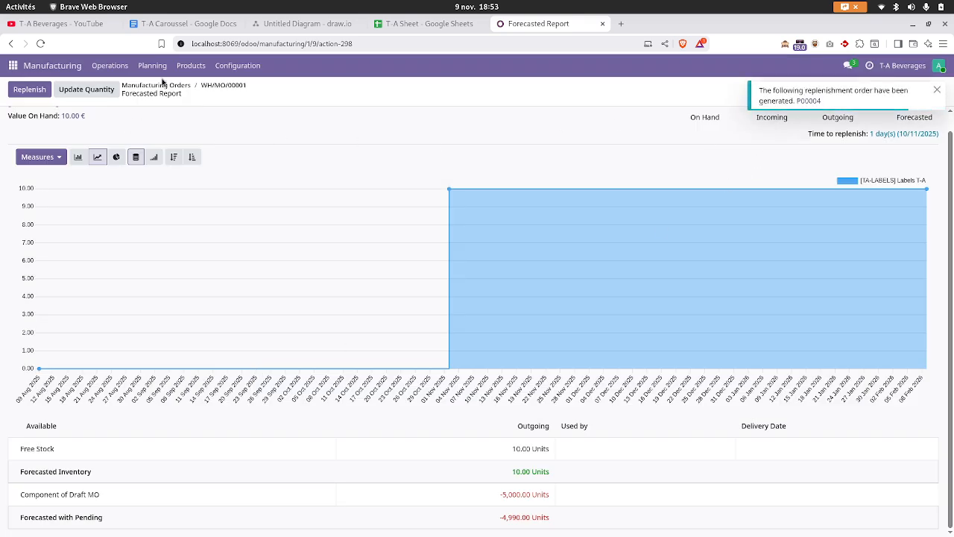
# Step: Reopen the 1L bottle water order and replenish 4190 units of Empty bottle 1L through the Buy route
pyautogui.click(185, 89)
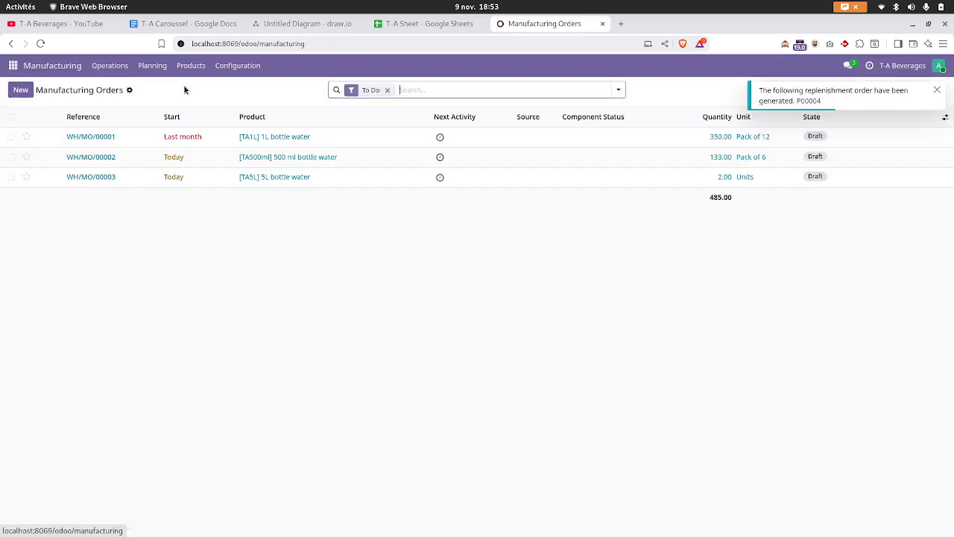
pyautogui.click(213, 142)
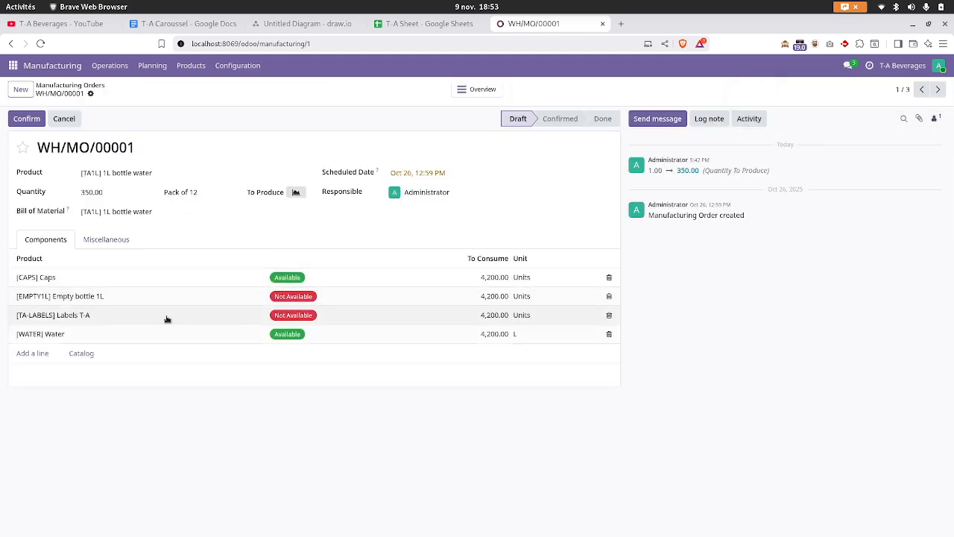
pyautogui.click(294, 298)
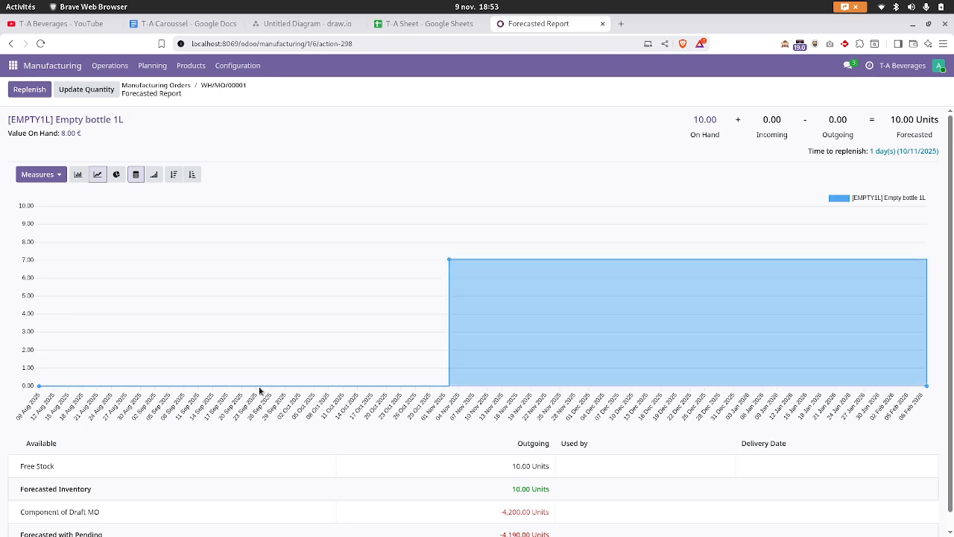
pyautogui.scroll(-1, 270, 393)
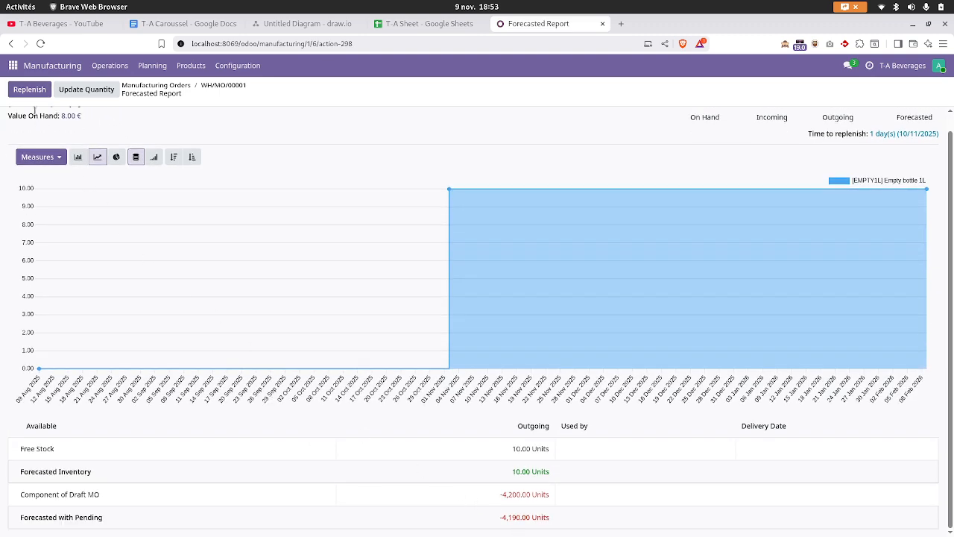
pyautogui.click(29, 90)
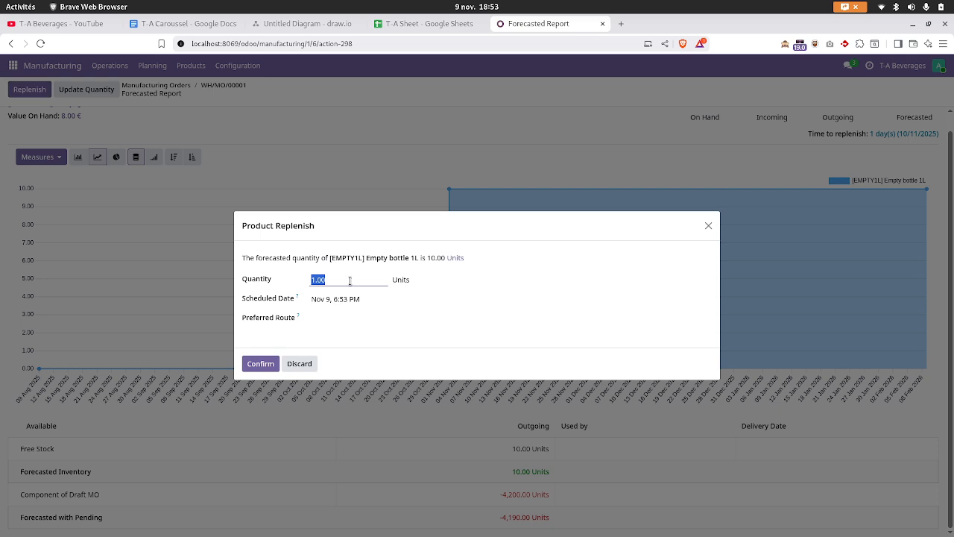
pyautogui.write('4,')
pyautogui.write('190')
pyautogui.click(334, 333)
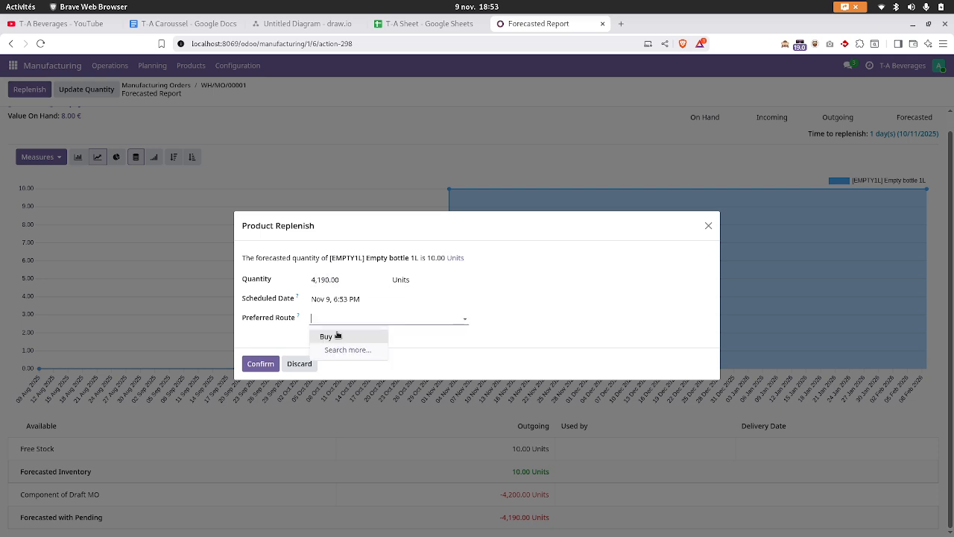
pyautogui.click(336, 335)
pyautogui.click(266, 373)
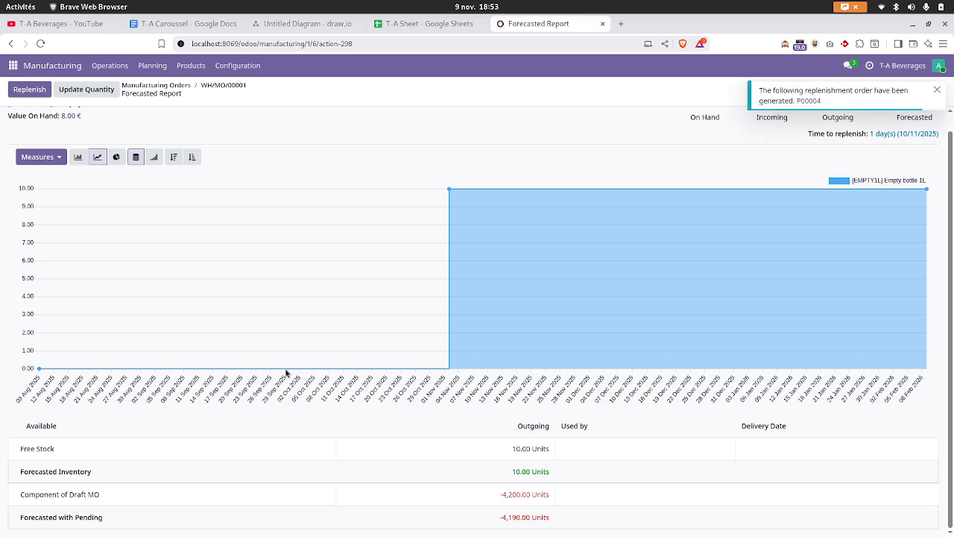
# Step: Open the 500 ml bottle water order and replenish 788 units of Empty bottle 500 ml through the Buy route from Plastic Fab
pyautogui.click(179, 89)
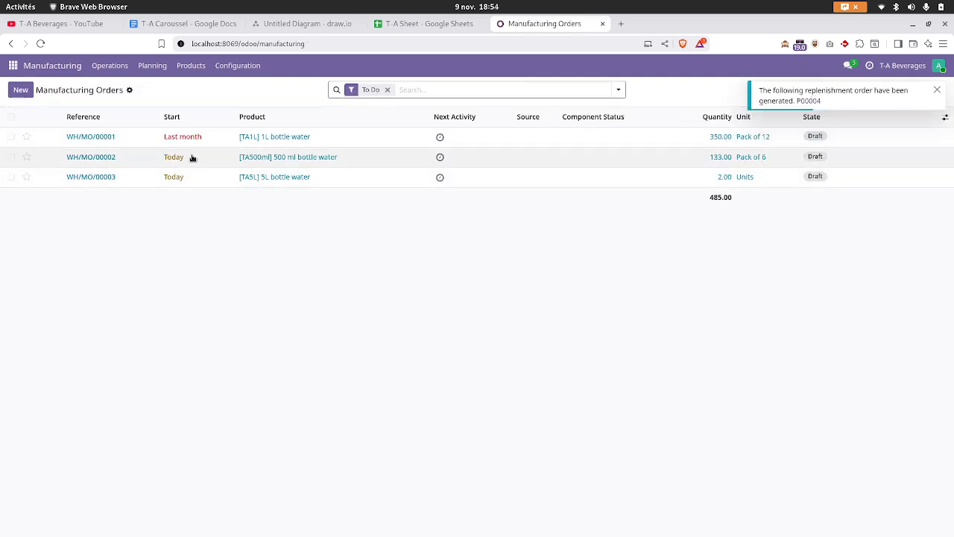
pyautogui.click(192, 158)
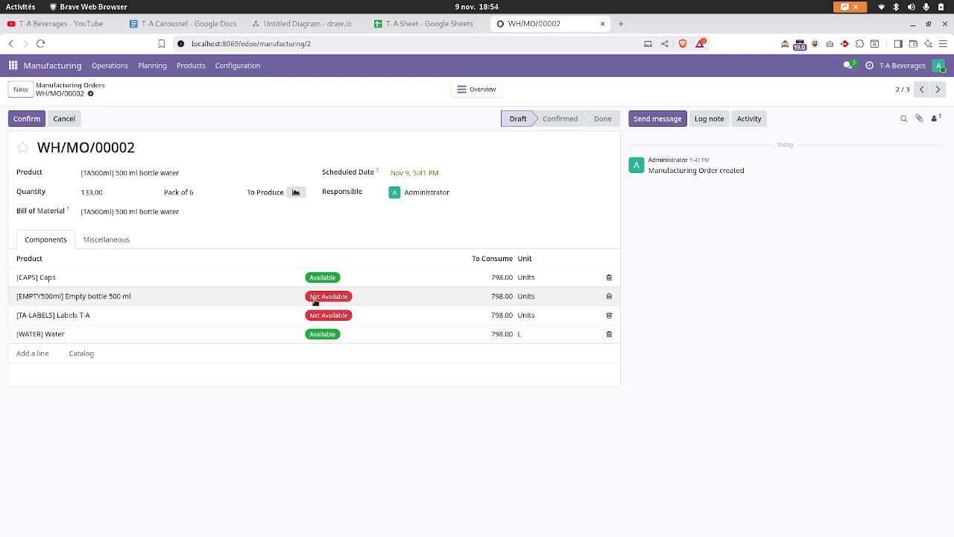
pyautogui.click(345, 298)
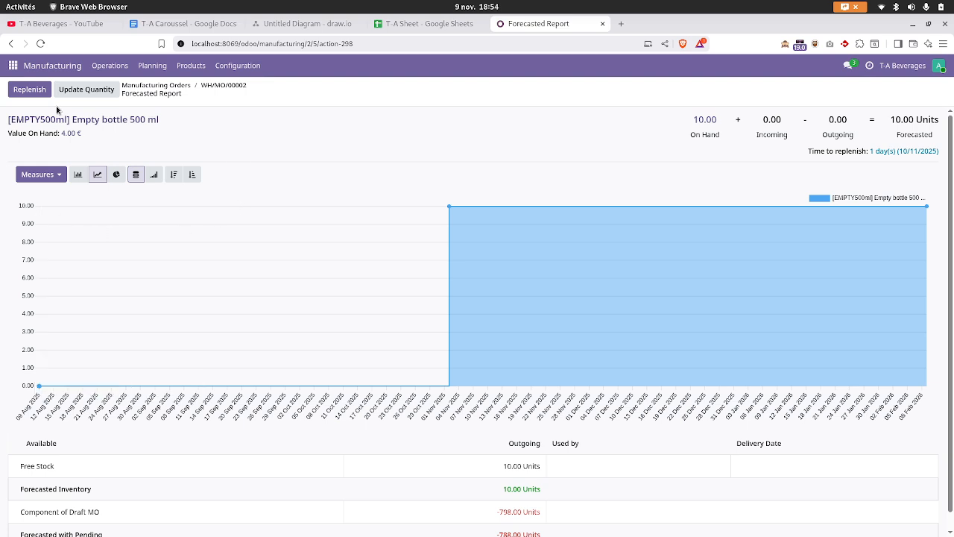
pyautogui.click(29, 90)
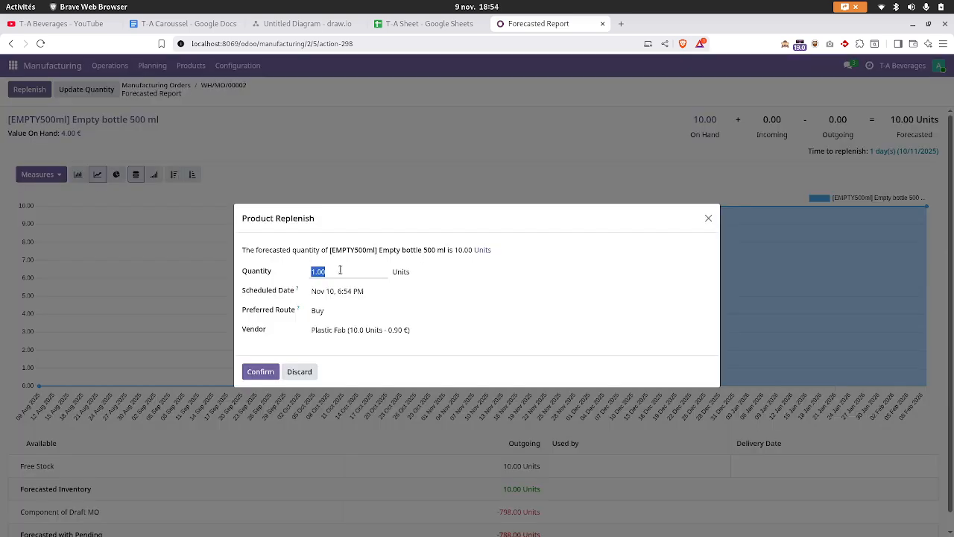
pyautogui.click(299, 371)
pyautogui.scroll(-1, 382, 426)
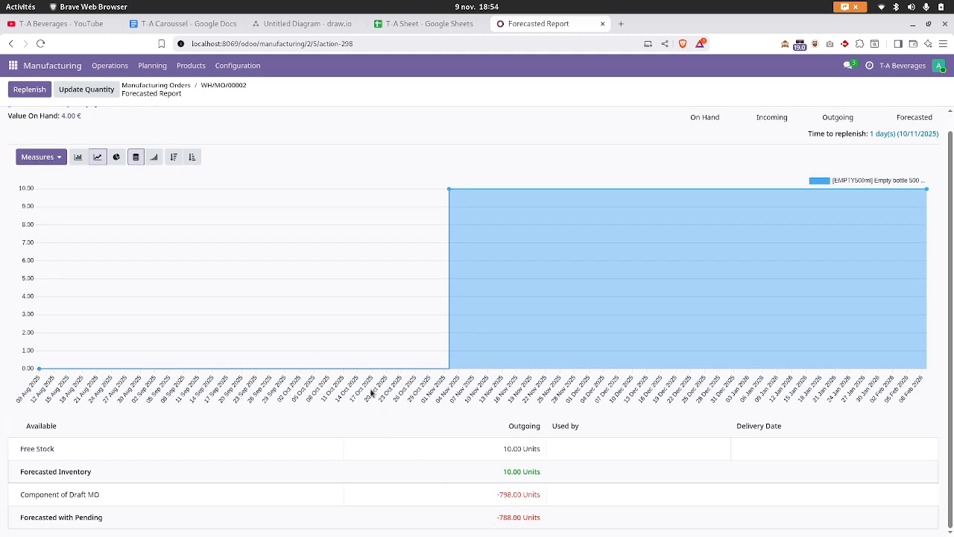
pyautogui.click(30, 89)
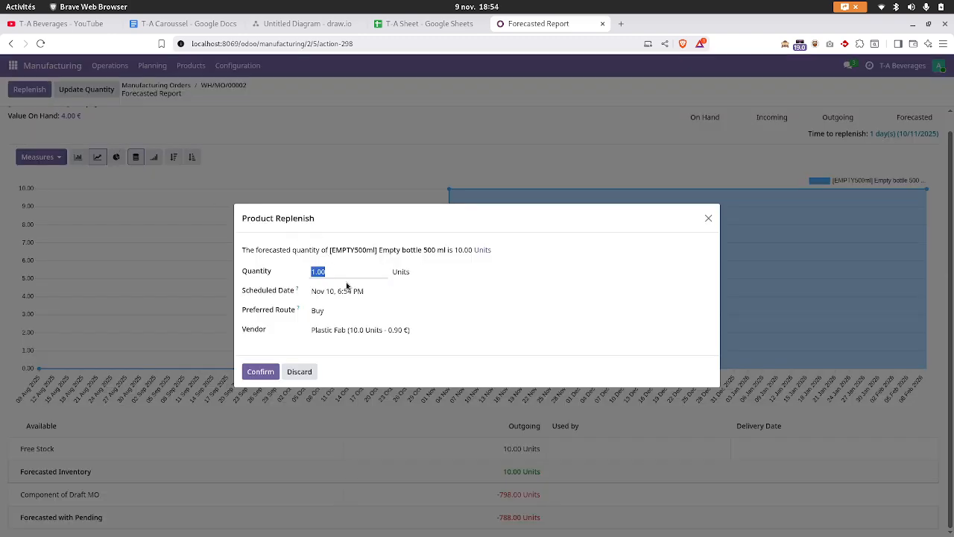
pyautogui.write('788')
pyautogui.click(260, 372)
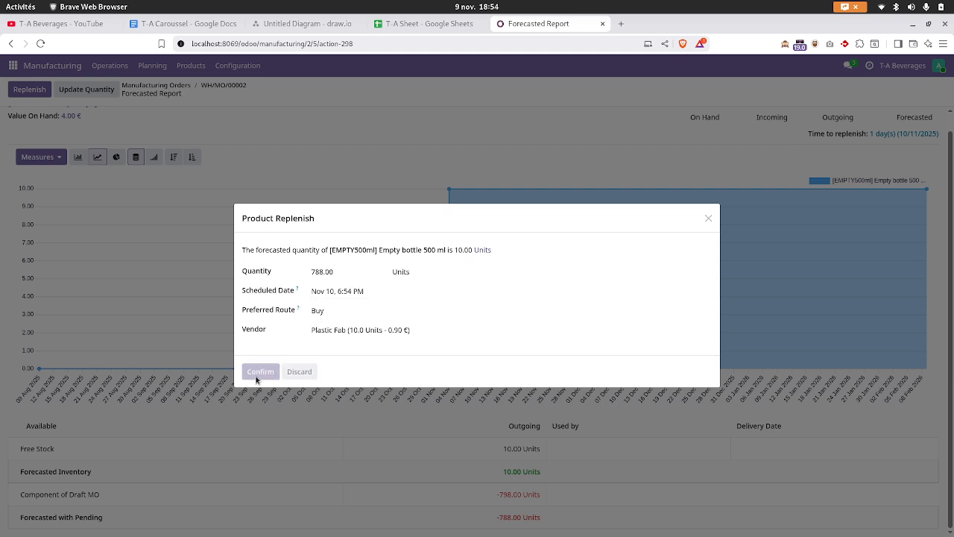
# Step: Open the generated Plastic Fab request for quotation, confirm the order, validate the receipt of its products, and close that tab
pyautogui.click(809, 100)
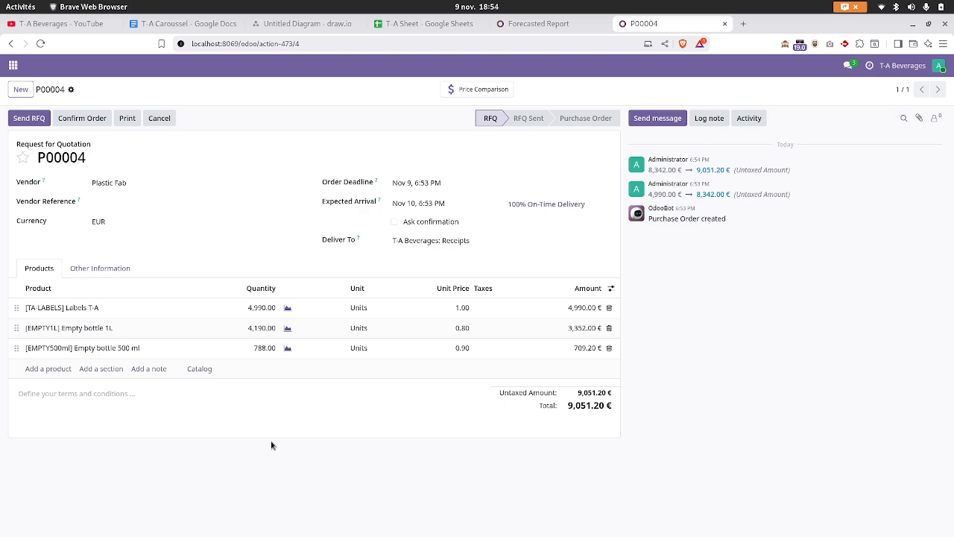
pyautogui.click(82, 118)
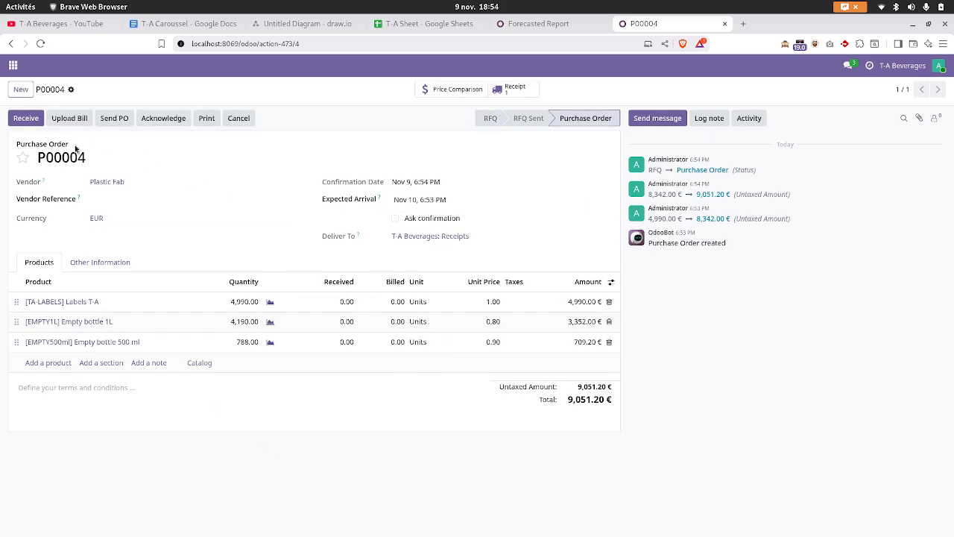
pyautogui.click(25, 118)
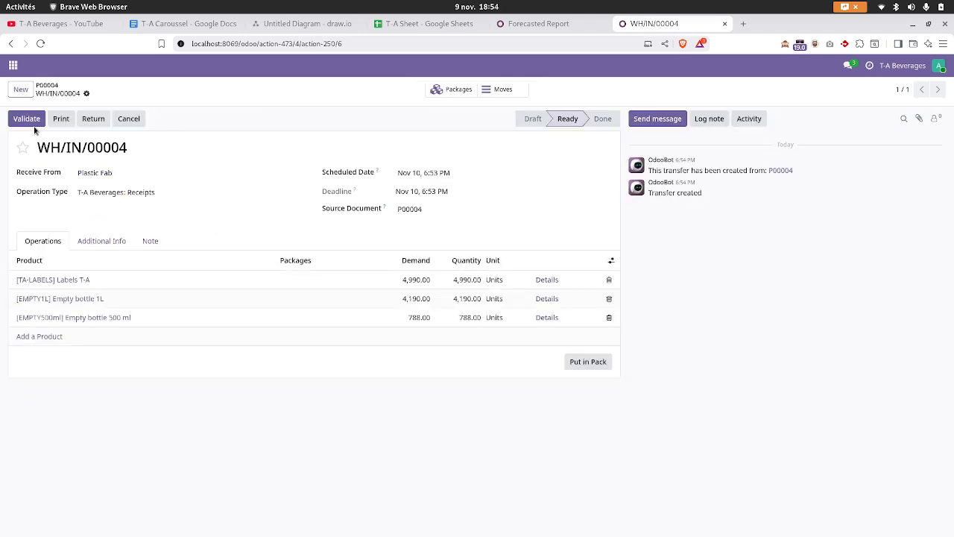
pyautogui.click(27, 120)
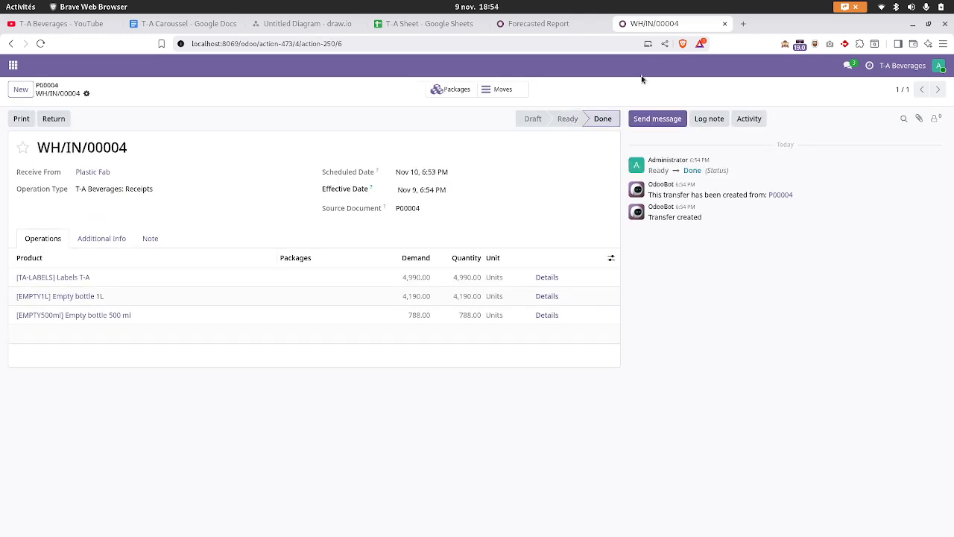
pyautogui.click(725, 23)
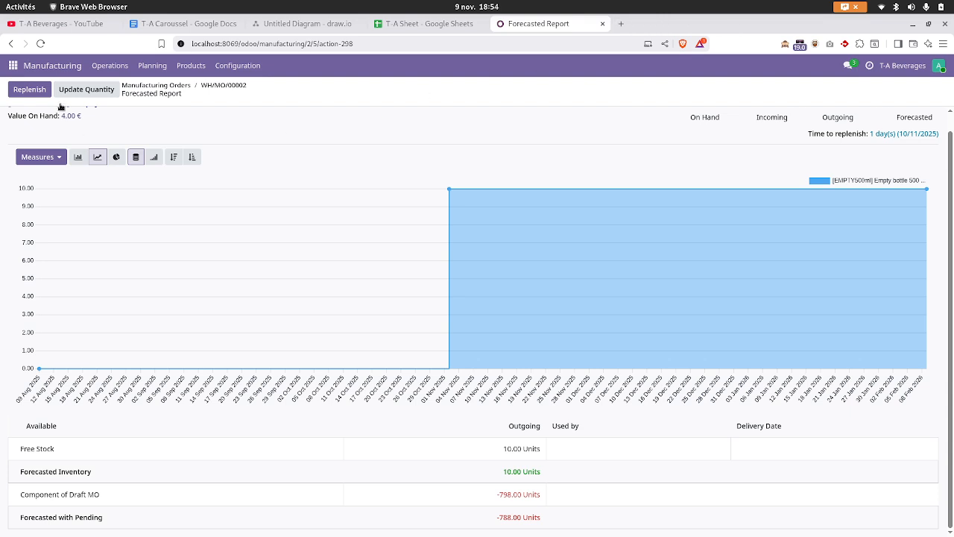
# Step: Confirm the 5L bottle water manufacturing order, produce all its units, and check its miscellaneous details
pyautogui.click(155, 85)
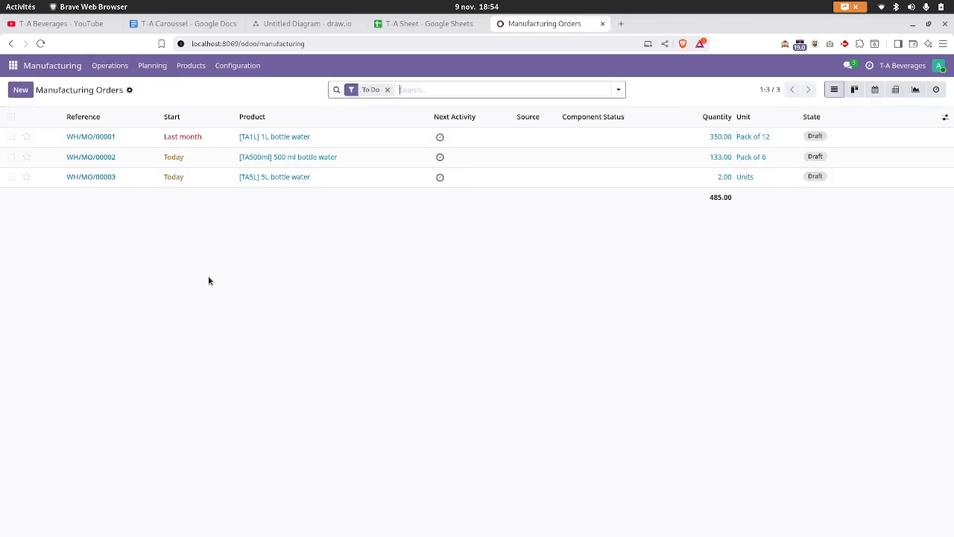
pyautogui.click(197, 182)
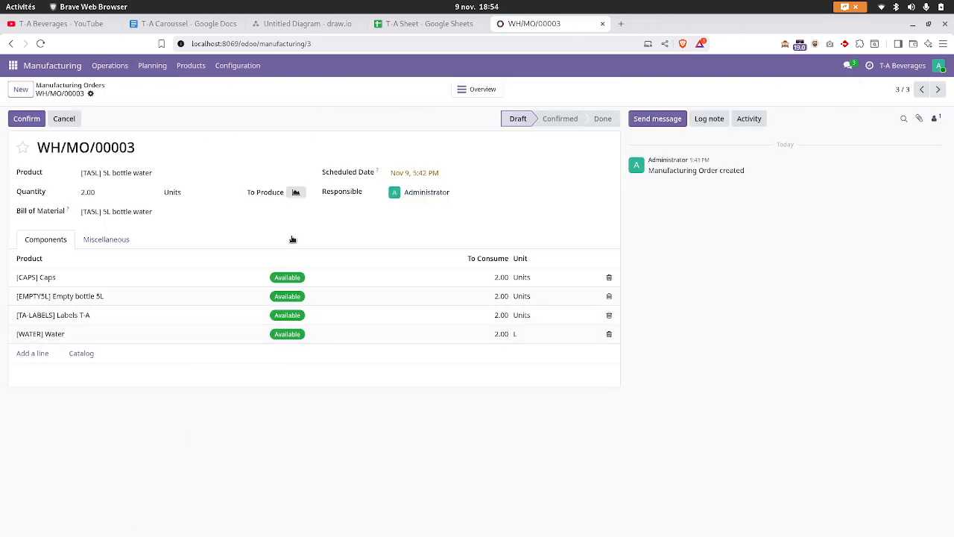
pyautogui.click(26, 118)
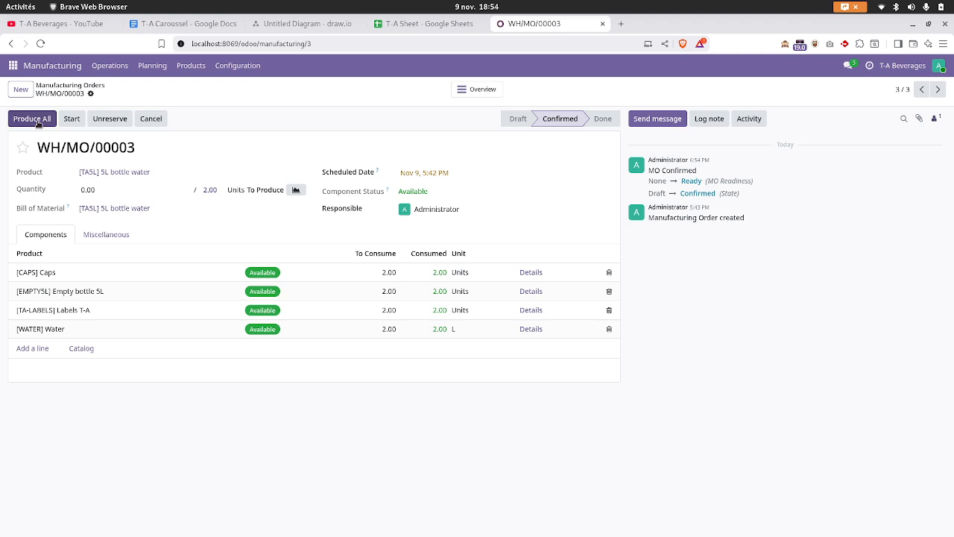
pyautogui.click(32, 119)
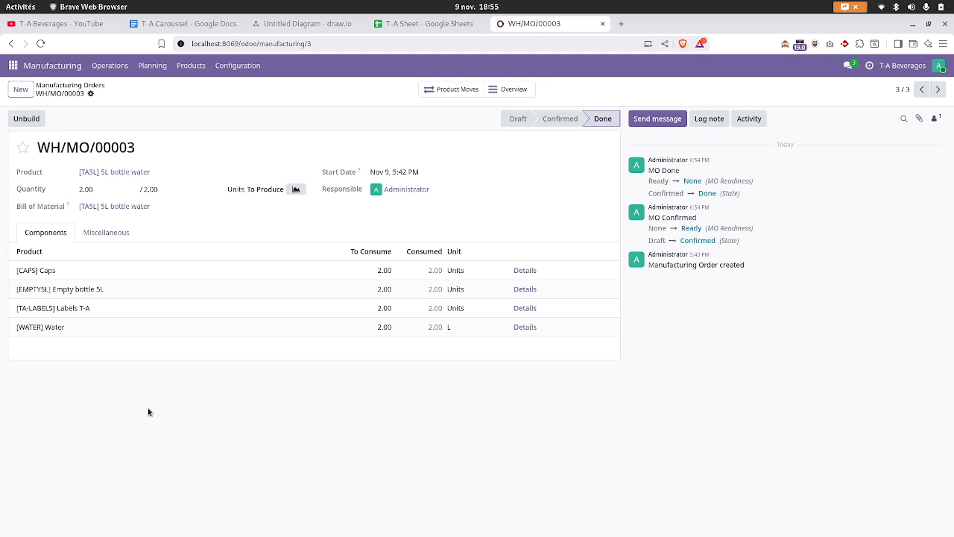
pyautogui.click(123, 236)
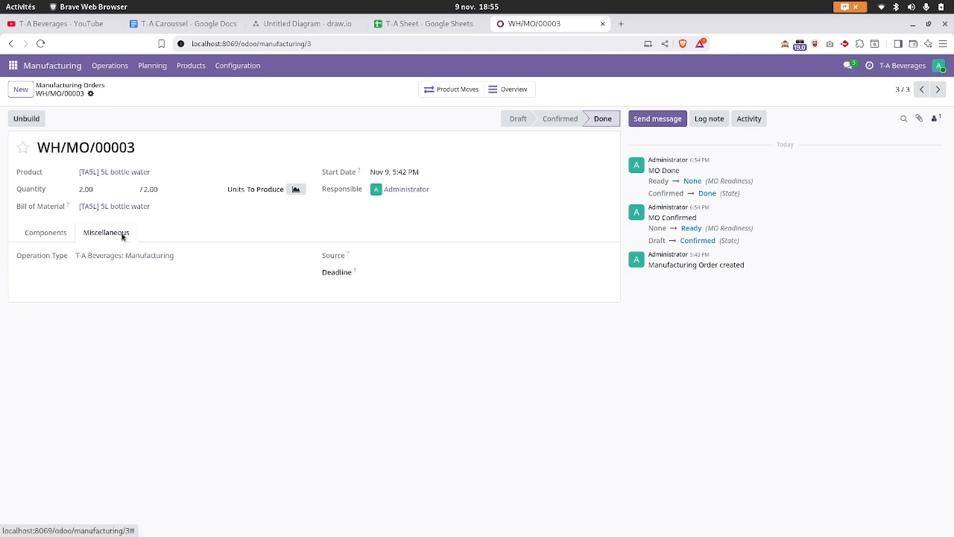
pyautogui.click(29, 237)
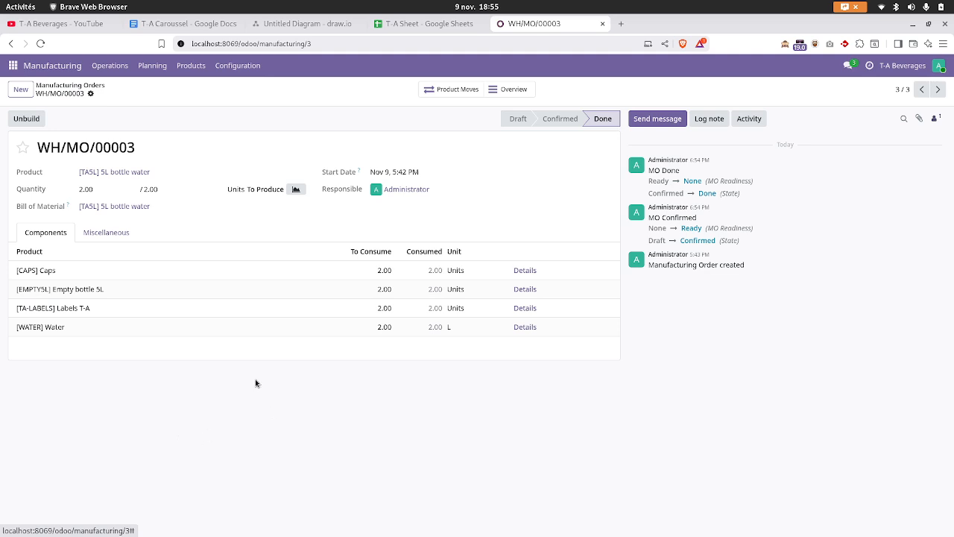
# Step: Open the 500 ml bottle water manufacturing order, confirm it and produce the full quantity
pyautogui.click(65, 91)
pyautogui.click(128, 164)
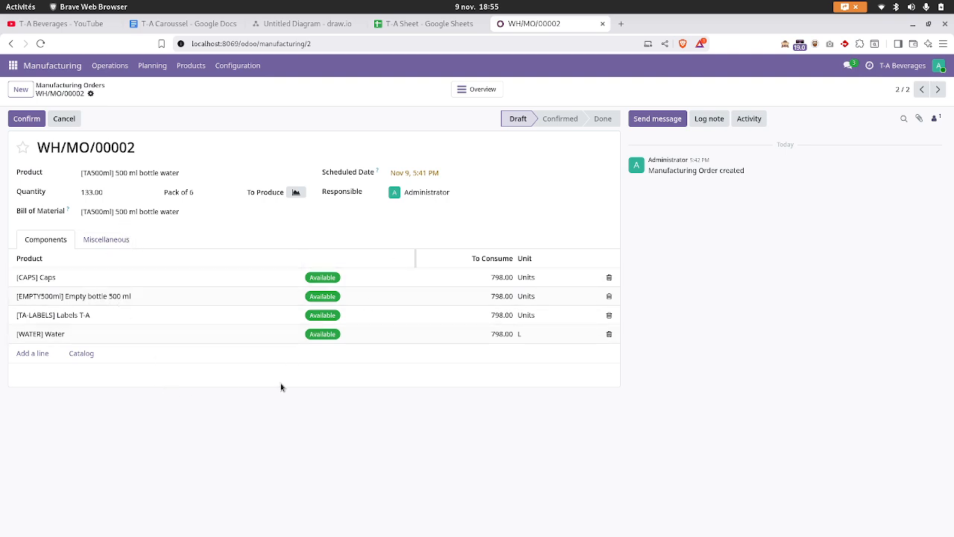
pyautogui.click(30, 118)
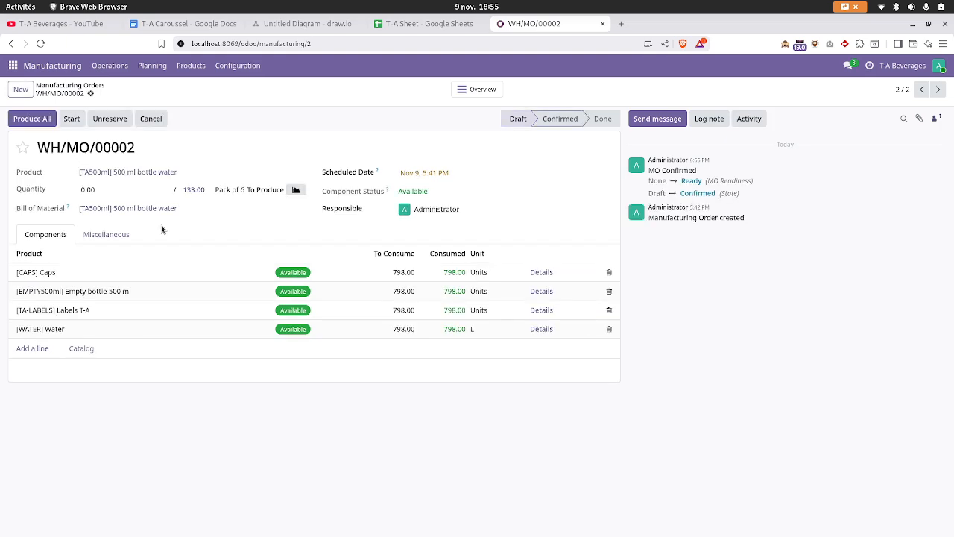
pyautogui.click(28, 118)
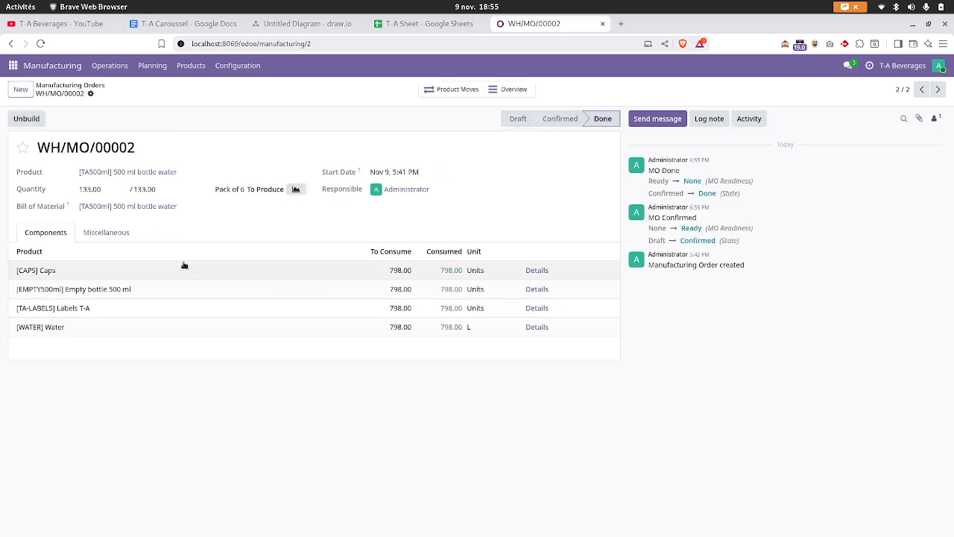
# Step: Open the 1L bottle water manufacturing order, confirm it and produce the full quantity
pyautogui.click(78, 84)
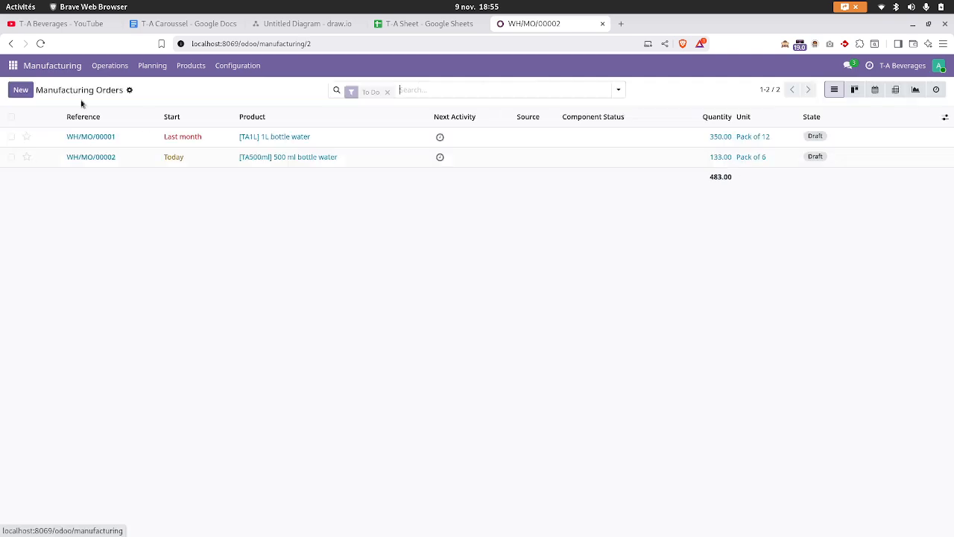
pyautogui.click(137, 143)
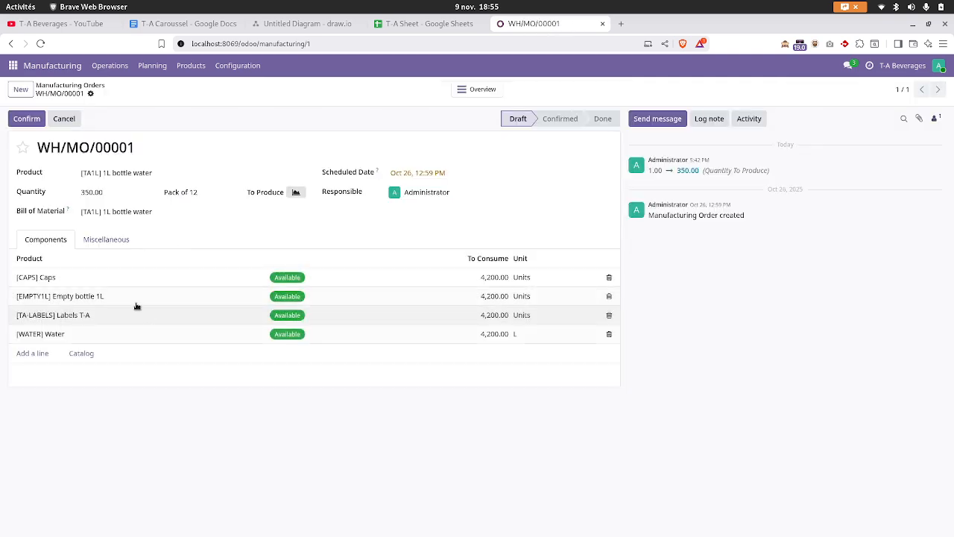
pyautogui.click(26, 119)
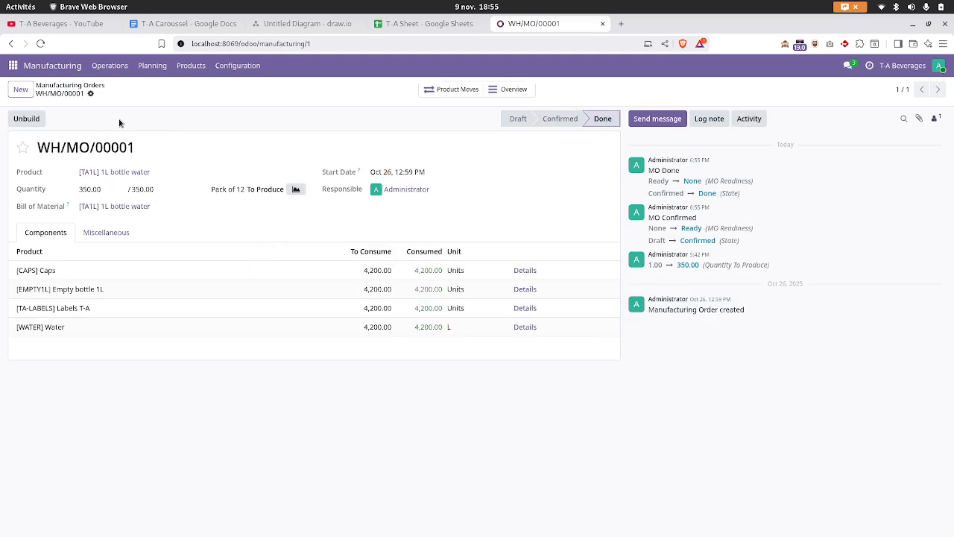
# Step: In Sales, open SMarket's quotation for 500 ml bottle water, check the product's availability, and confirm the quotation
pyautogui.click(13, 65)
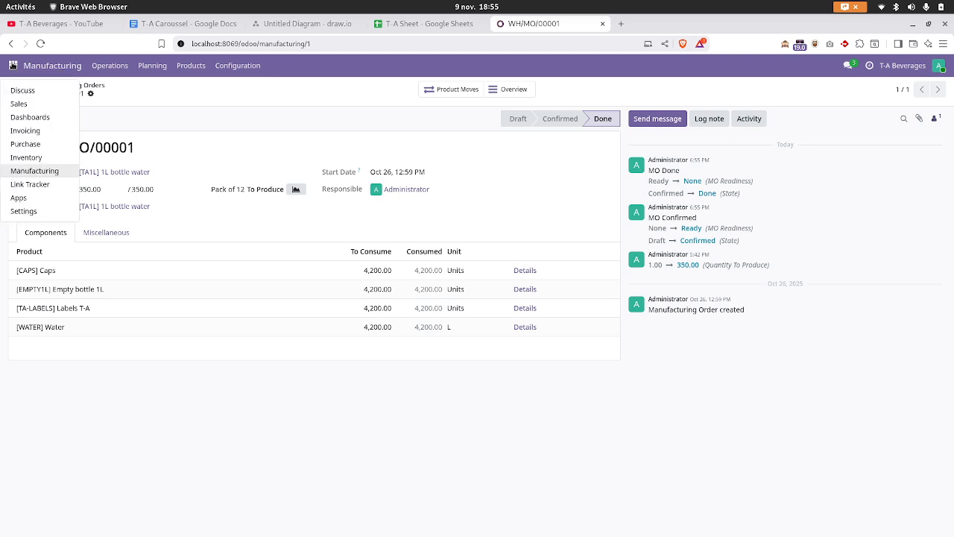
pyautogui.click(19, 105)
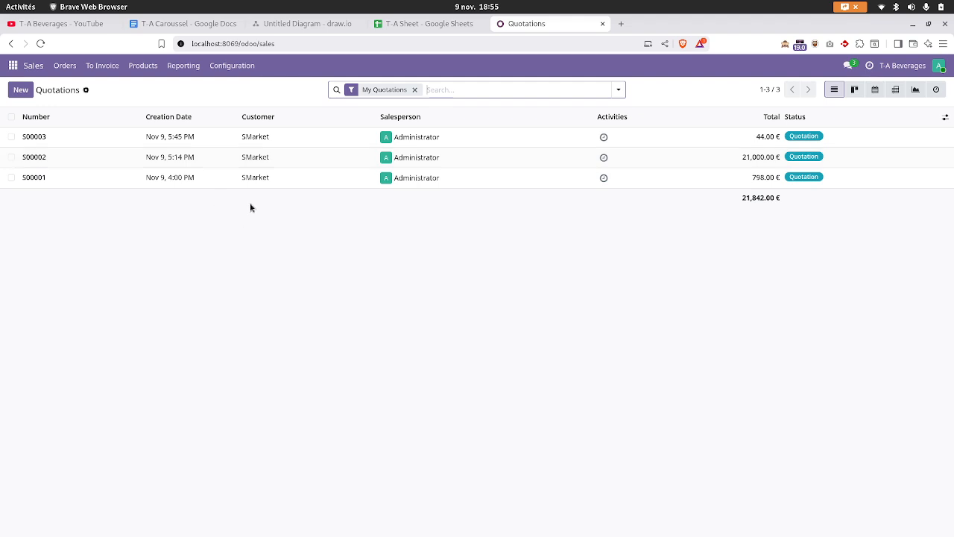
pyautogui.click(278, 180)
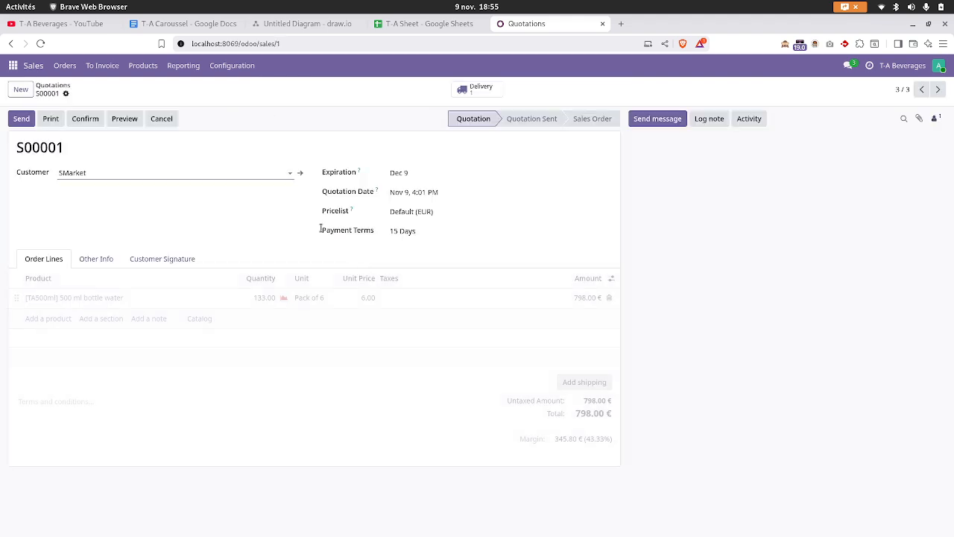
pyautogui.click(283, 297)
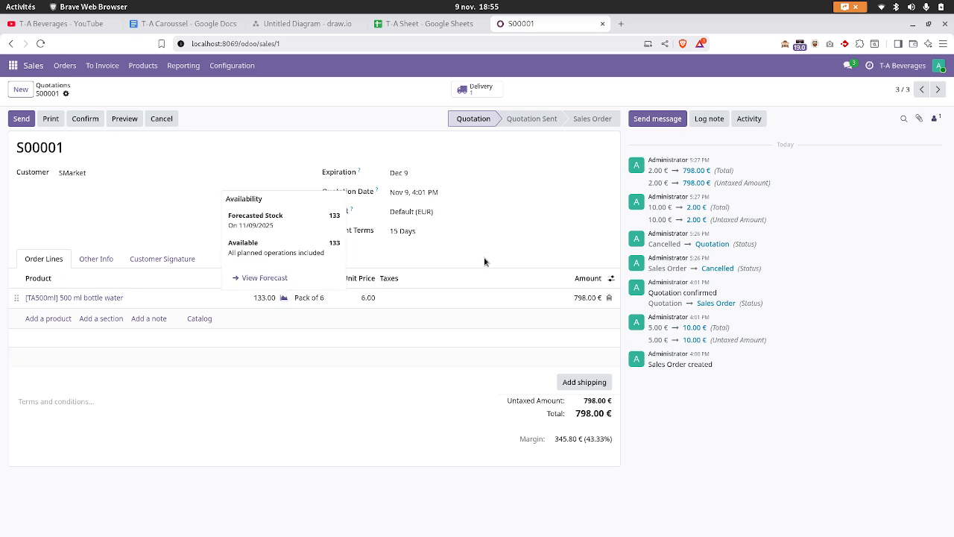
pyautogui.click(319, 433)
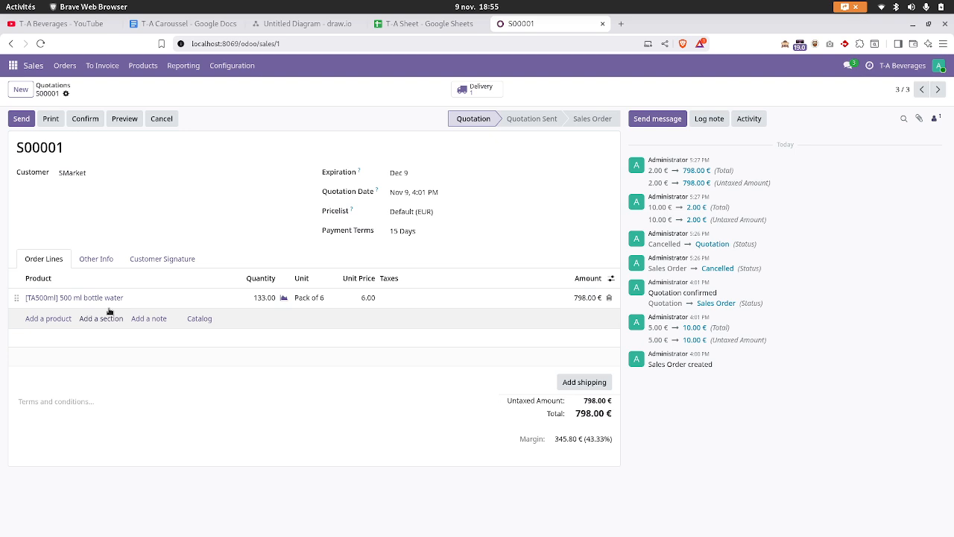
pyautogui.click(83, 120)
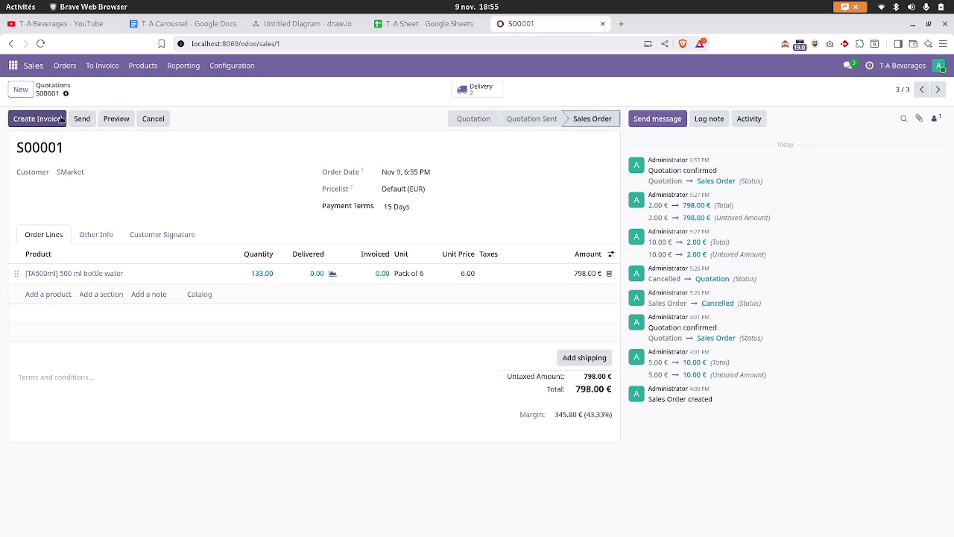
# Step: Start emailing the confirmed order to SMarket and review the legacy-system quote points in the T-A Carousel document
pyautogui.click(80, 120)
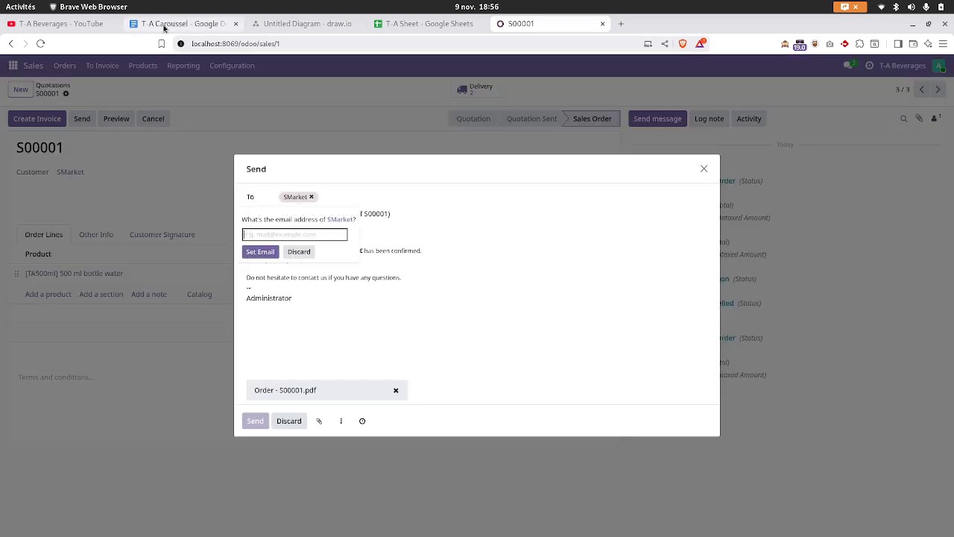
pyautogui.click(164, 25)
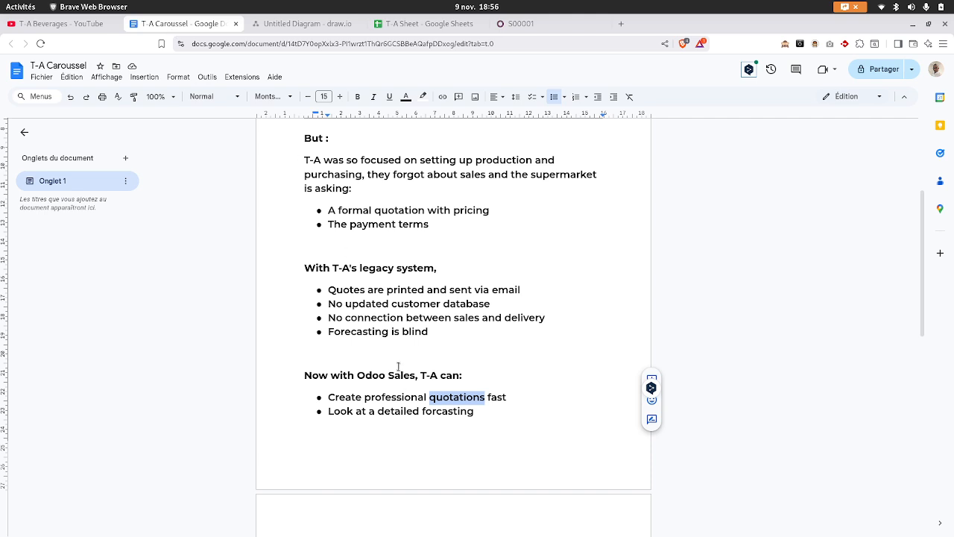
pyautogui.click(387, 333)
pyautogui.moveTo(332, 268); pyautogui.dragTo(421, 287)
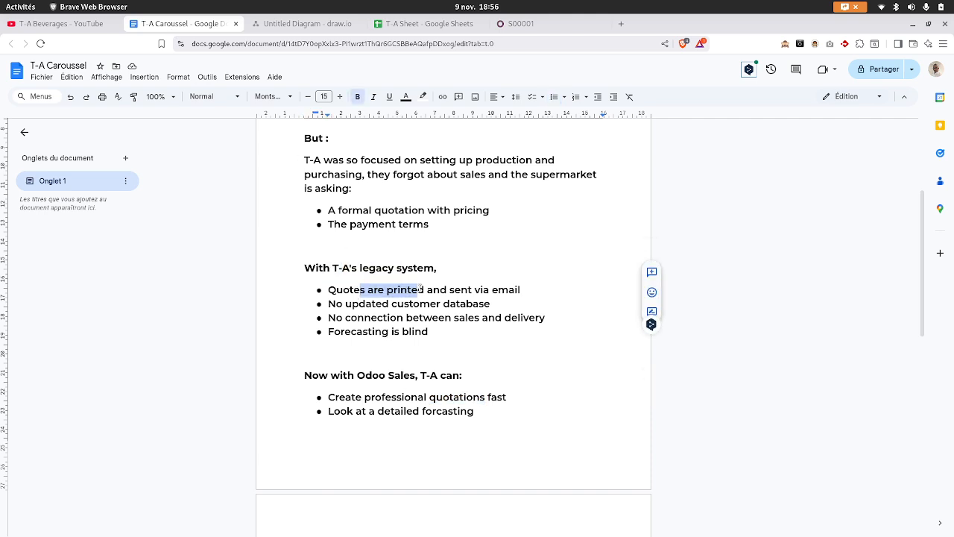
pyautogui.click(461, 289)
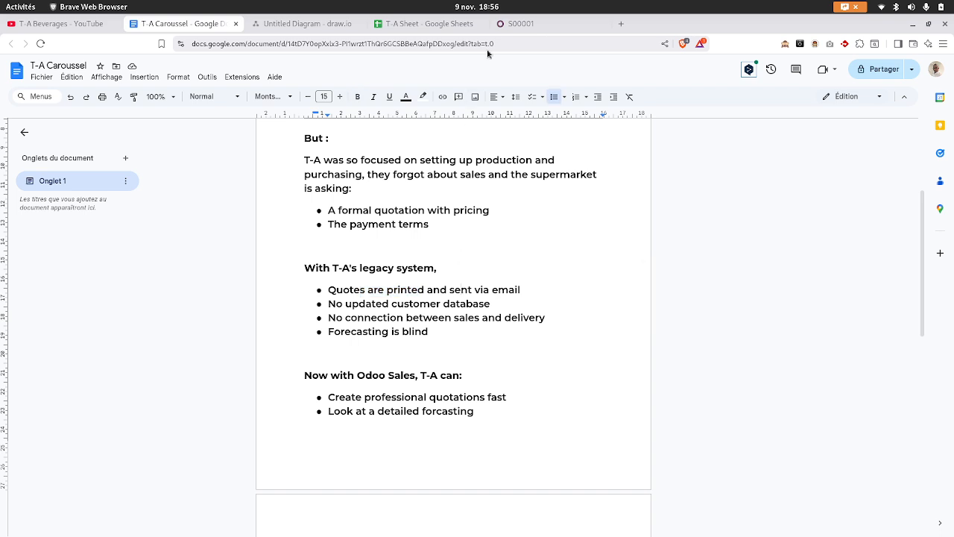
# Step: Return to the order's email in Odoo, set SMarket's email address, and send the order confirmation with its PDF
pyautogui.click(545, 25)
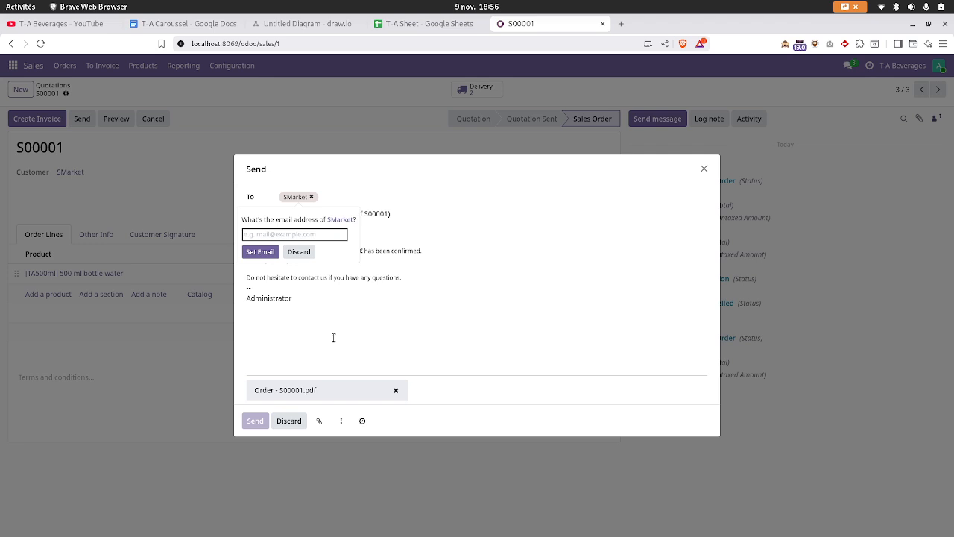
pyautogui.write('sm')
pyautogui.press('BackSpace')
pyautogui.press('BackSpace')
pyautogui.press('BackSpace')
pyautogui.write('in')
pyautogui.click(262, 252)
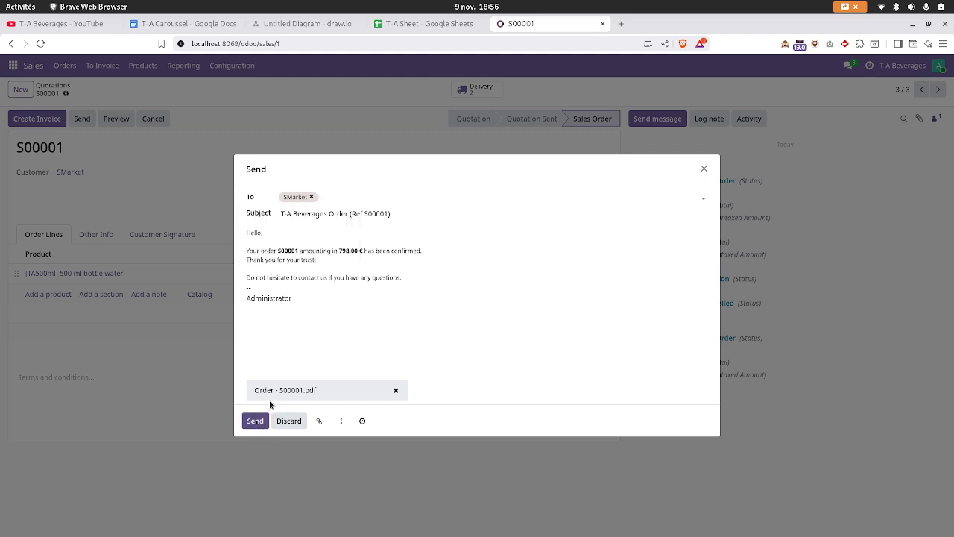
pyautogui.click(255, 421)
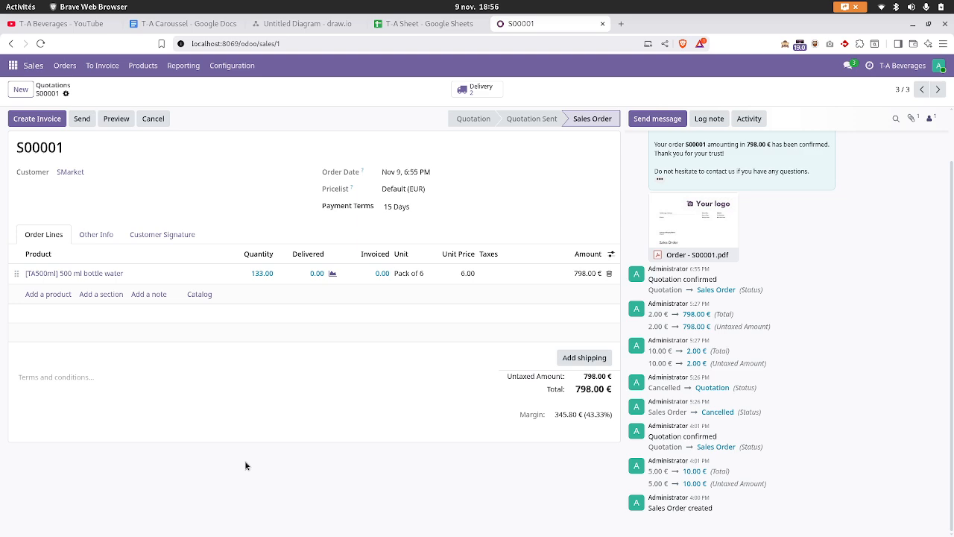
# Step: Create a draft regular invoice for the SMarket order and open the order's delivery that is in Ready status
pyautogui.click(41, 121)
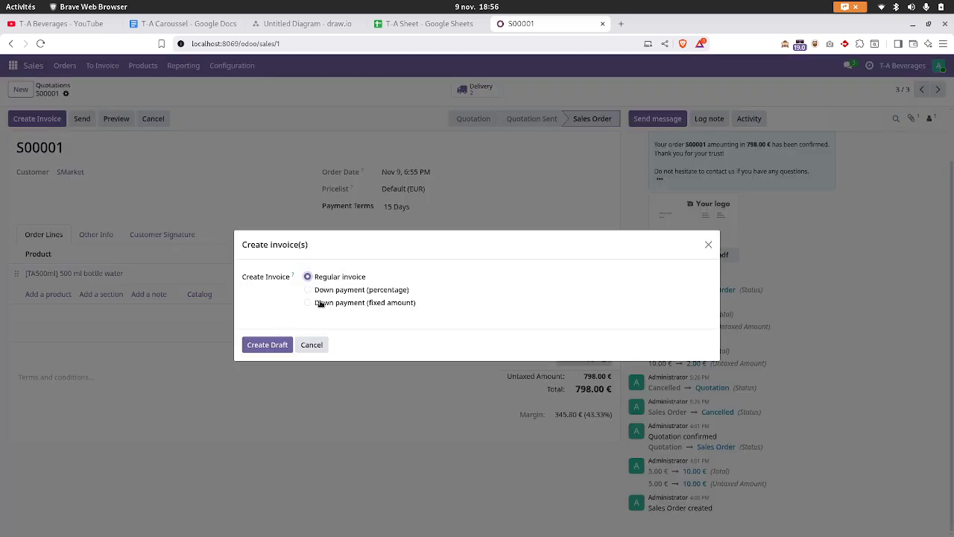
pyautogui.click(266, 345)
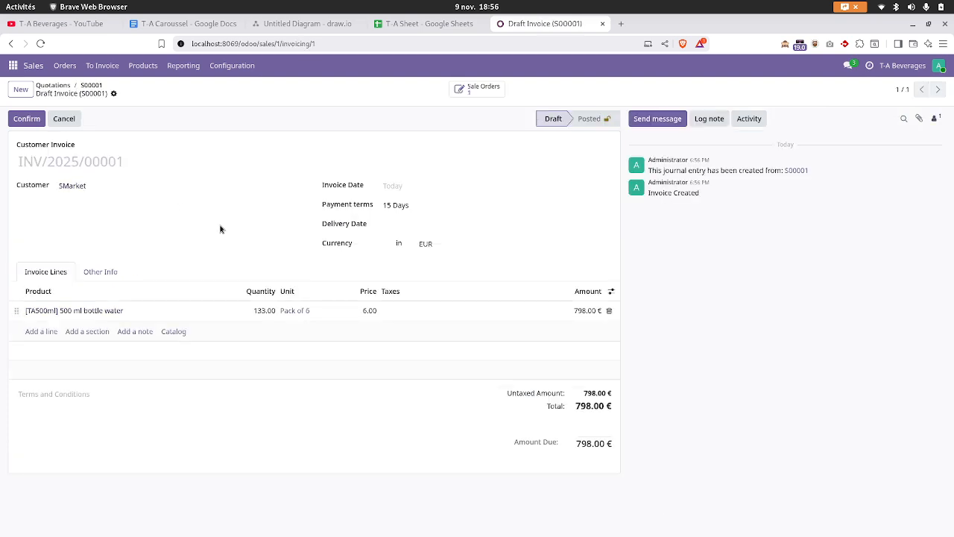
pyautogui.click(91, 86)
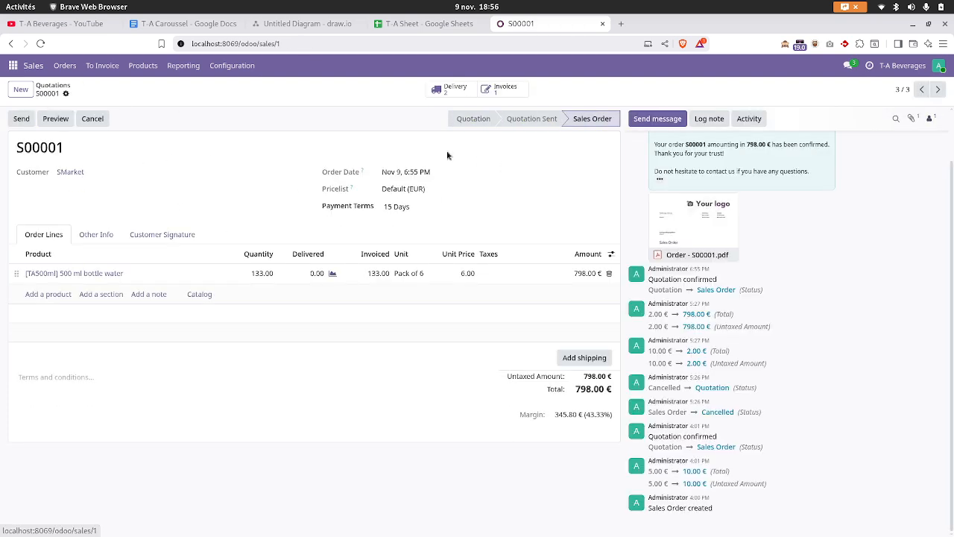
pyautogui.click(451, 89)
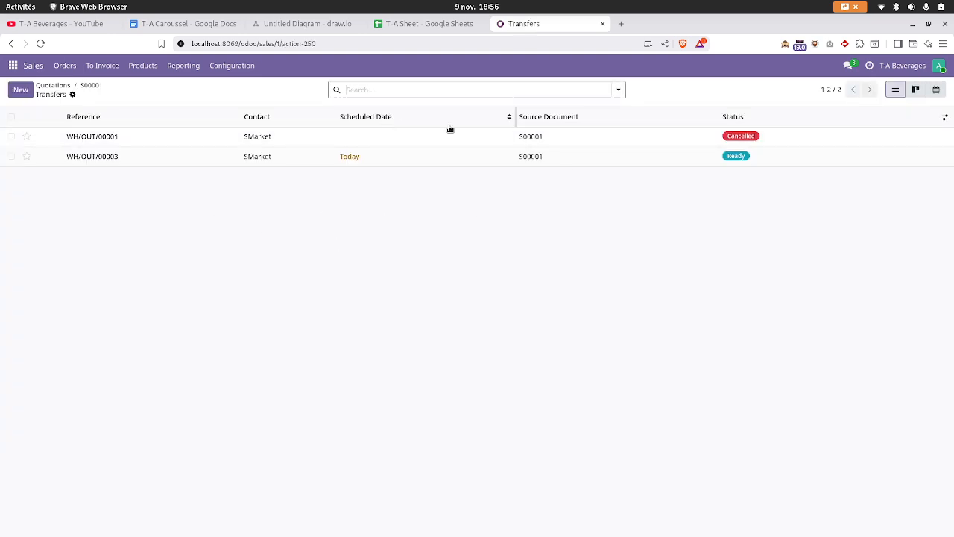
pyautogui.click(332, 161)
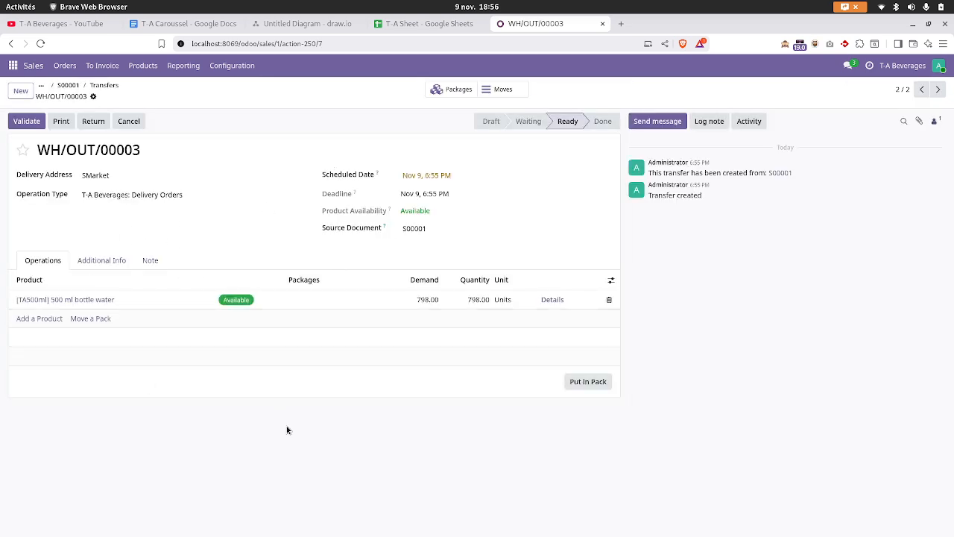
# Step: Put SMarket's 500 ml bottle water delivery in a pack and, after checking the package record, validate the delivery
pyautogui.click(580, 383)
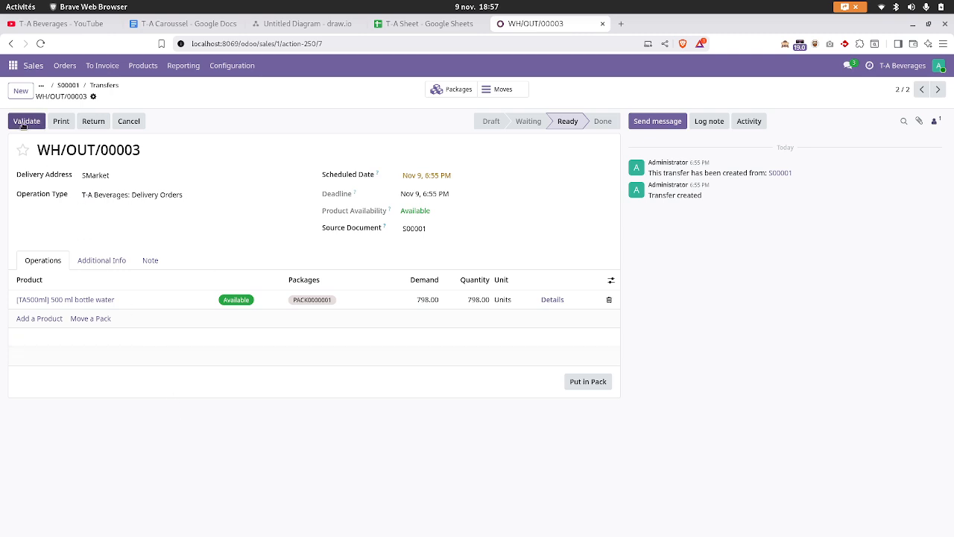
pyautogui.click(452, 91)
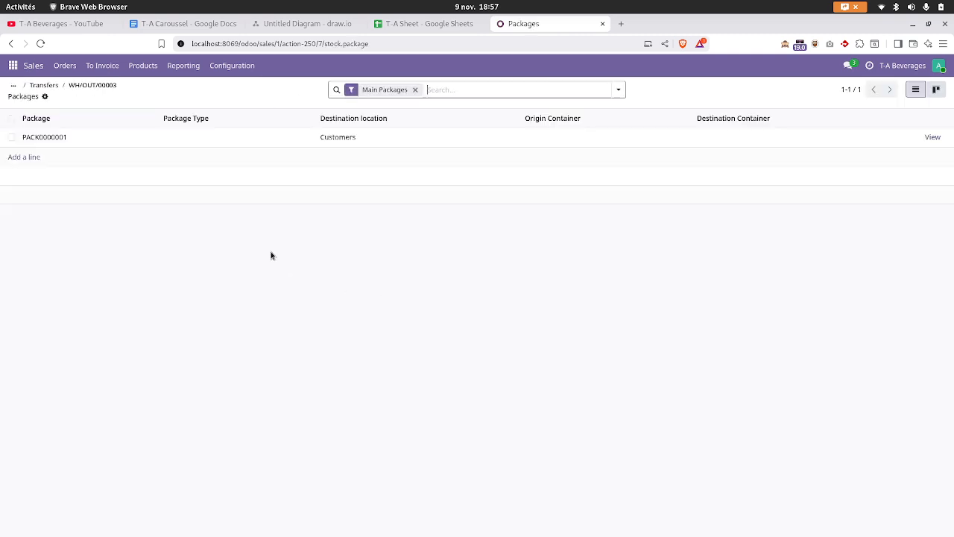
pyautogui.click(933, 137)
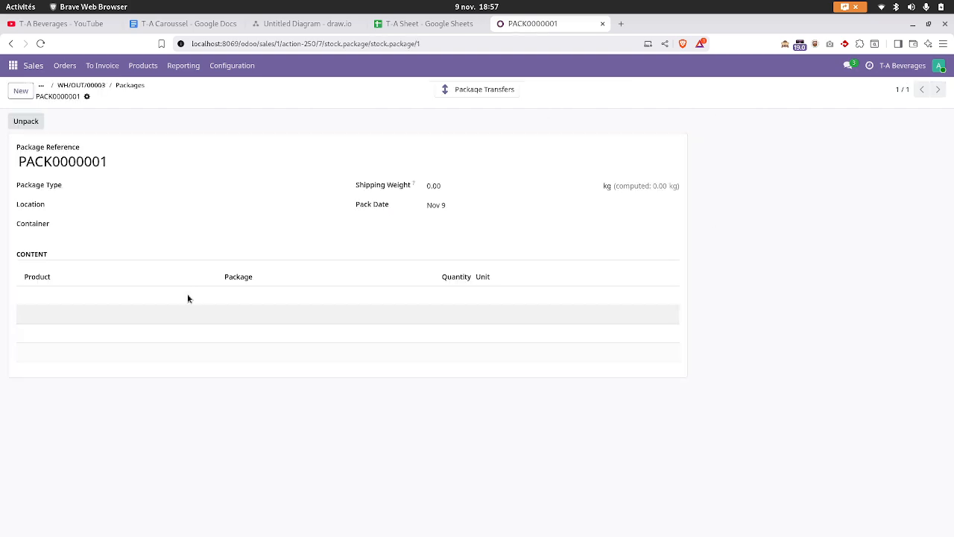
pyautogui.click(130, 86)
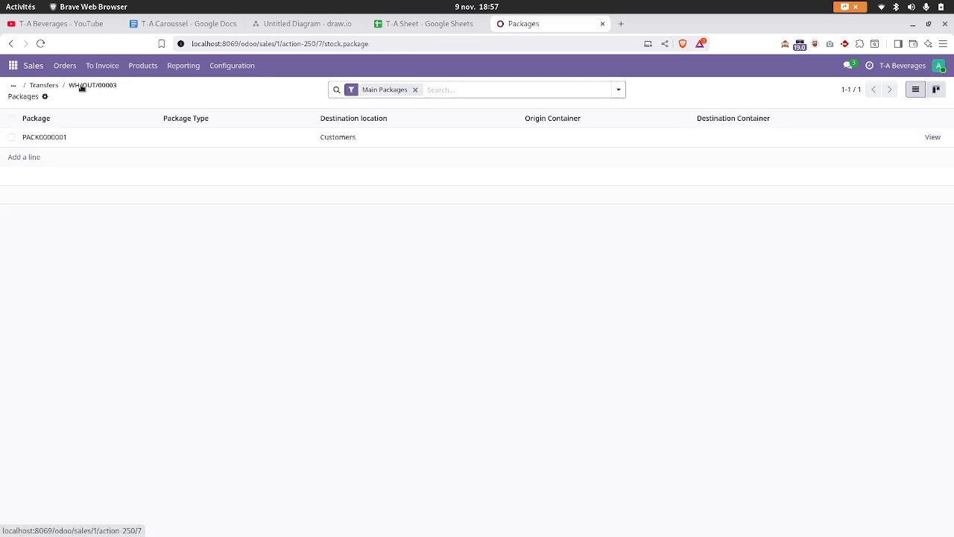
pyautogui.click(82, 87)
pyautogui.click(27, 125)
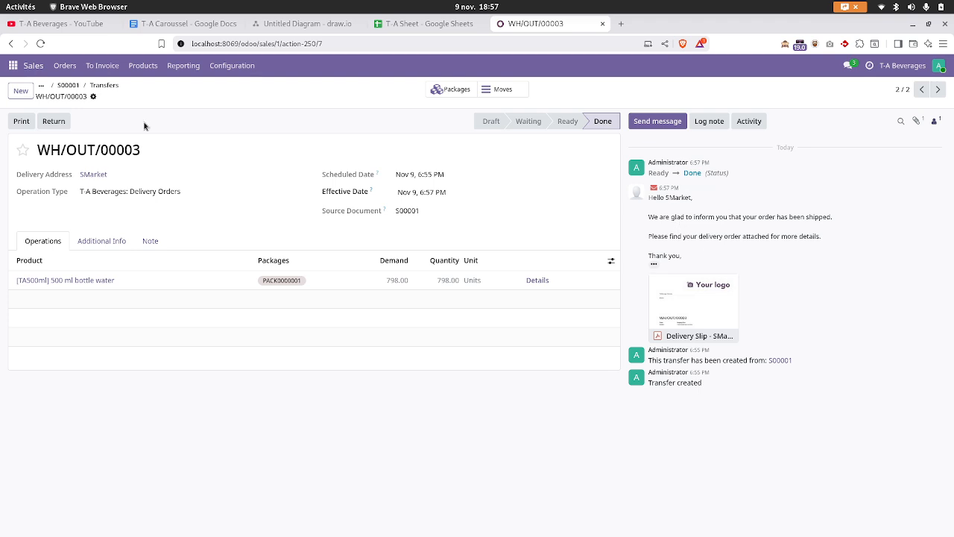
# Step: Review the package history of the validated 500 ml bottle water delivery, including its origin and destination locations
pyautogui.click(441, 93)
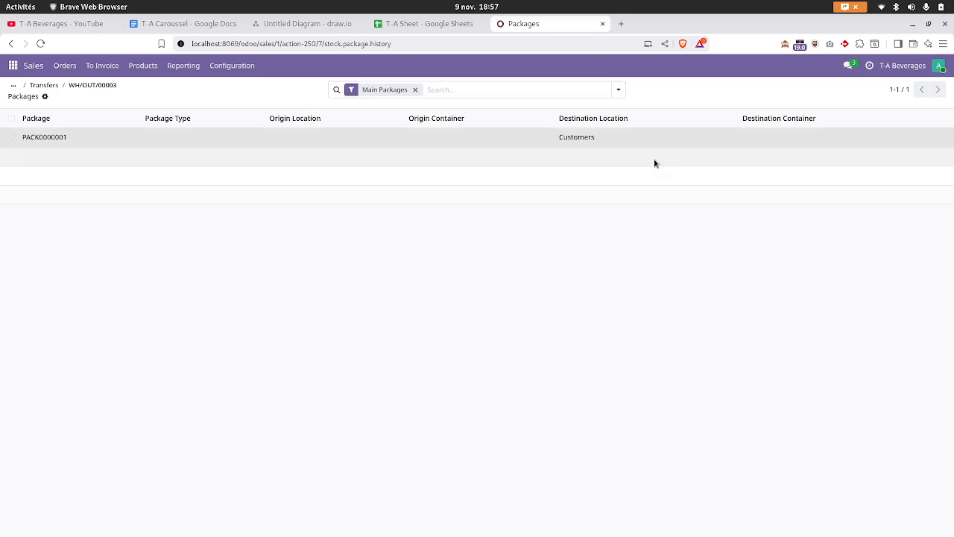
pyautogui.doubleClick(585, 140)
pyautogui.click(288, 134)
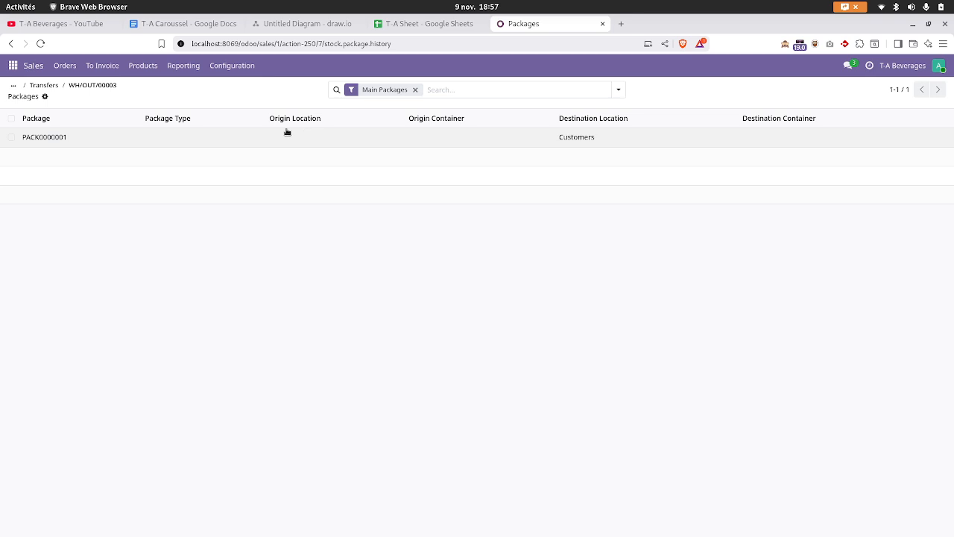
pyautogui.click(86, 86)
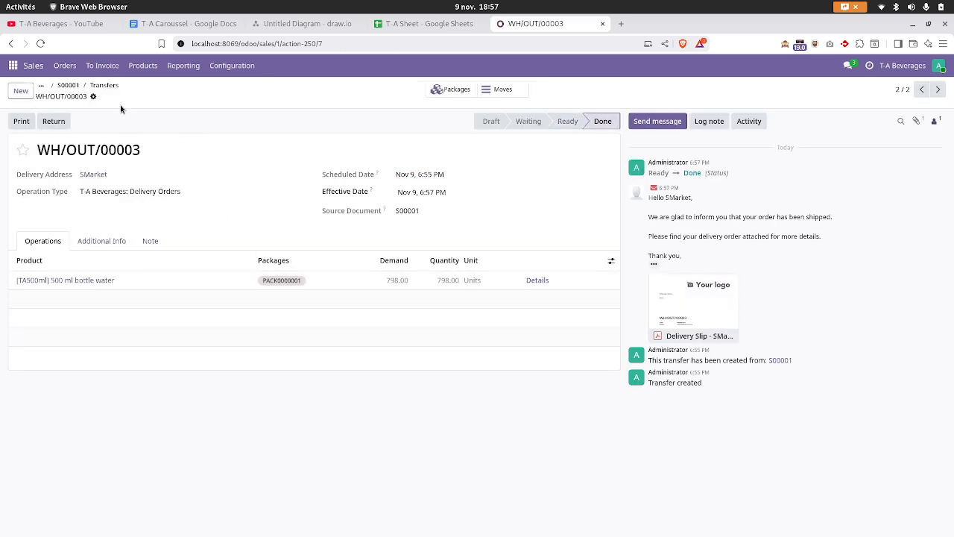
# Step: Open SMarket's quotation for 5L bottle water and preview it as the customer portal shows it
pyautogui.click(102, 85)
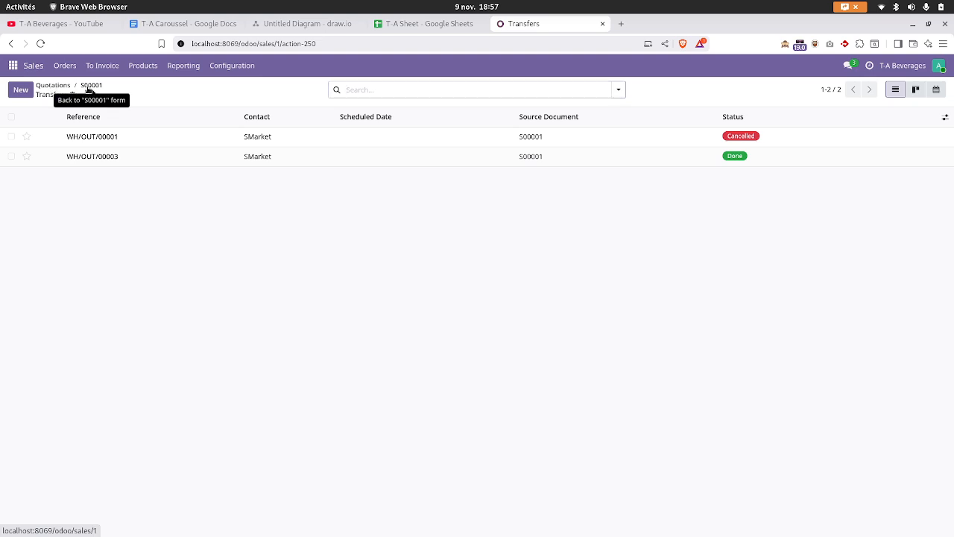
pyautogui.click(88, 86)
pyautogui.click(62, 87)
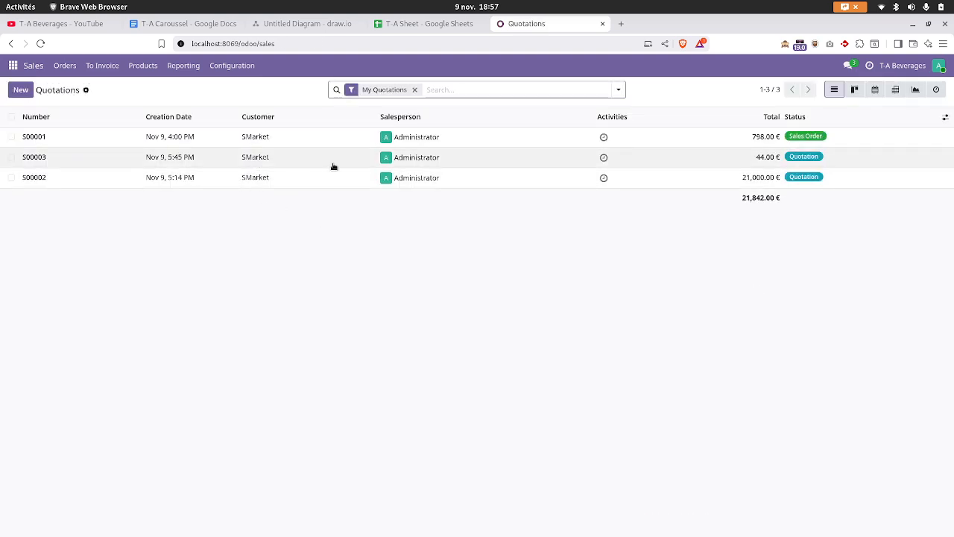
pyautogui.click(463, 161)
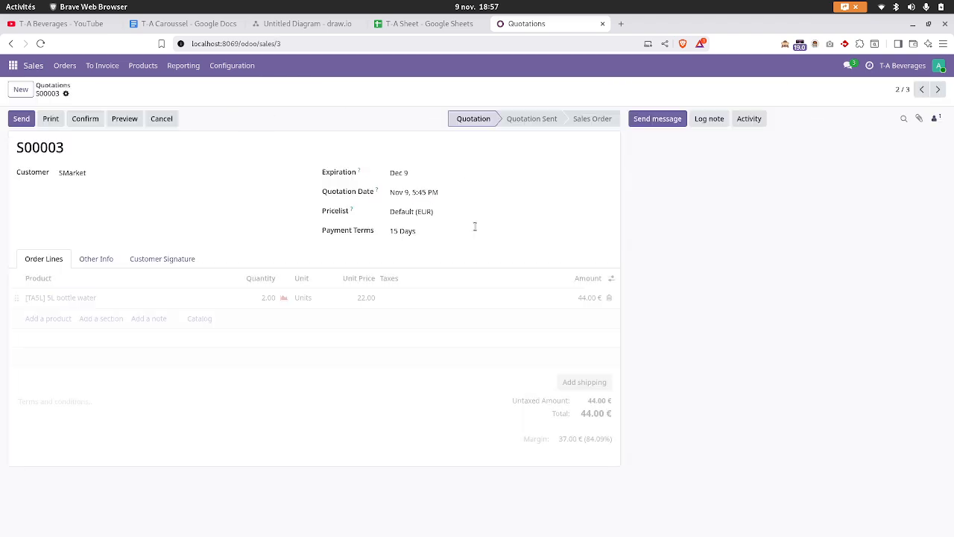
pyautogui.click(55, 123)
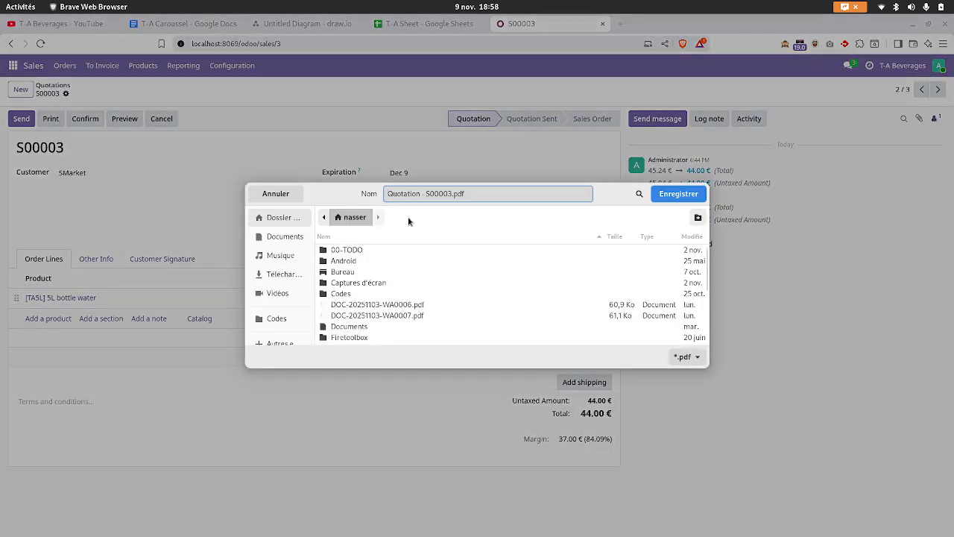
pyautogui.click(271, 193)
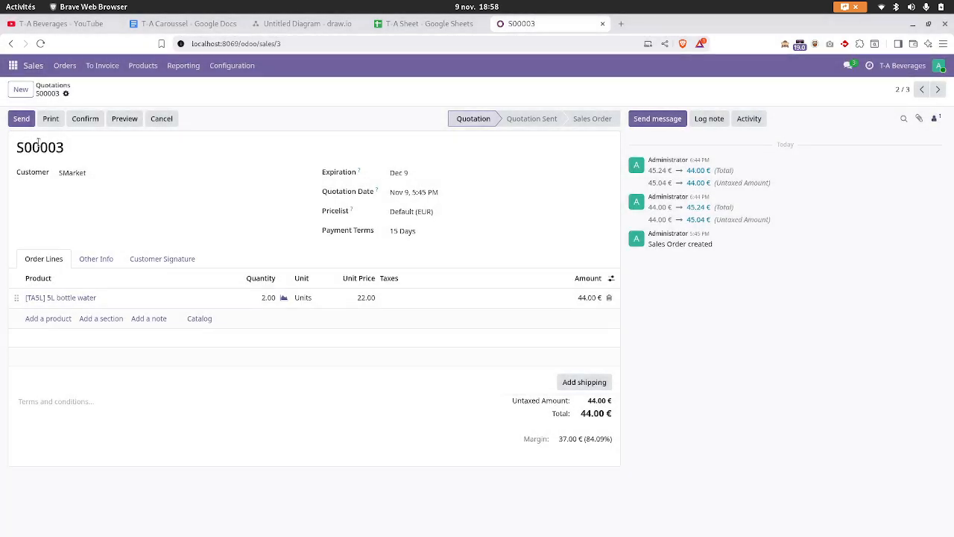
pyautogui.click(125, 119)
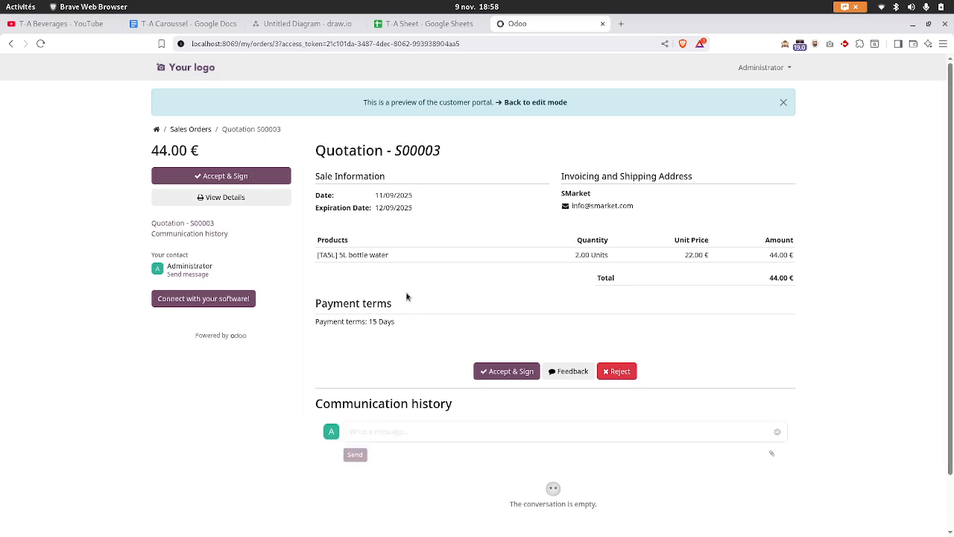
pyautogui.scroll(-2, 406, 292)
pyautogui.scroll(2, 406, 292)
# Step: Switch to the T-A Carousel document and review the legacy-system point about quotes printed and sent via email
pyautogui.click(185, 27)
pyautogui.moveTo(379, 291); pyautogui.dragTo(491, 289)
pyautogui.click(488, 289)
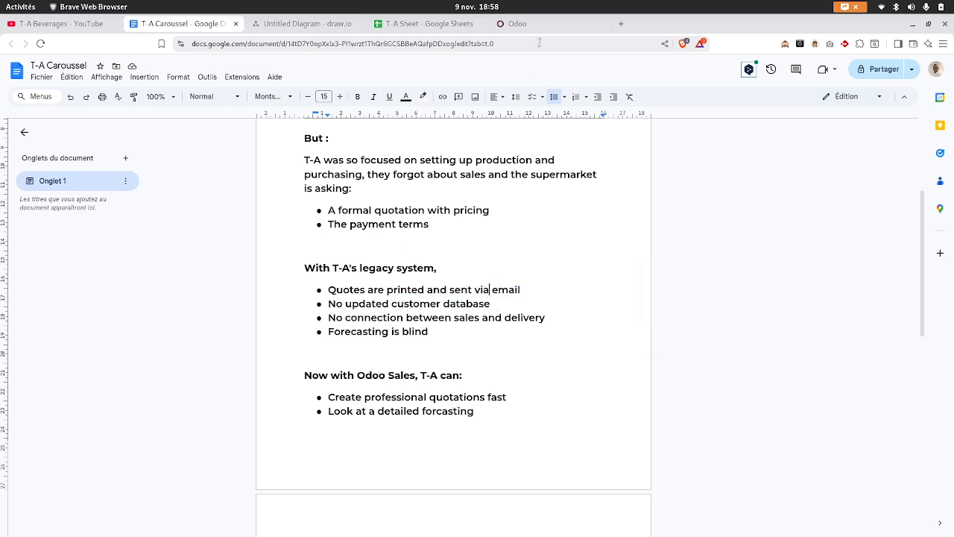
# Step: Return to the quotation preview in Odoo and examine its portal link, pricing, payment terms and acceptance options
pyautogui.click(536, 24)
pyautogui.doubleClick(399, 43)
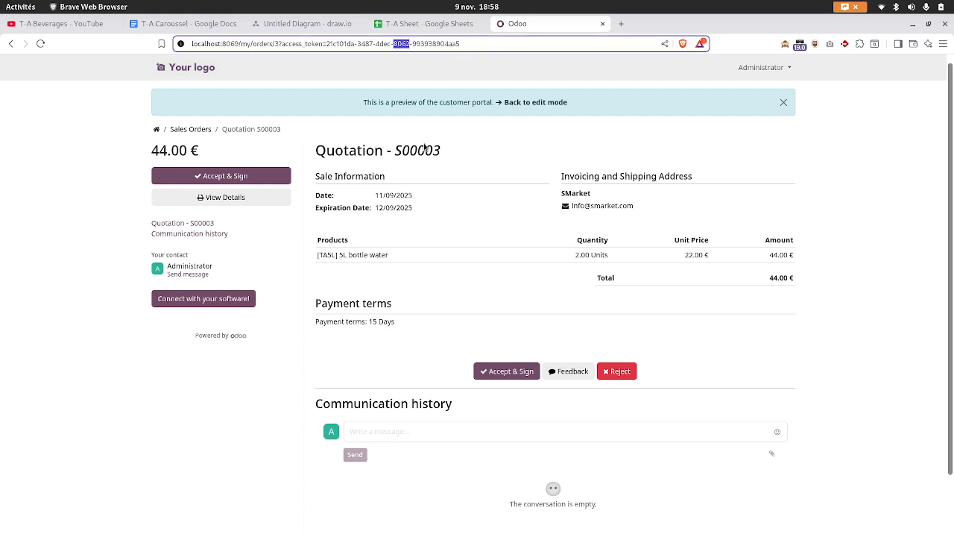
pyautogui.scroll(-1, 478, 230)
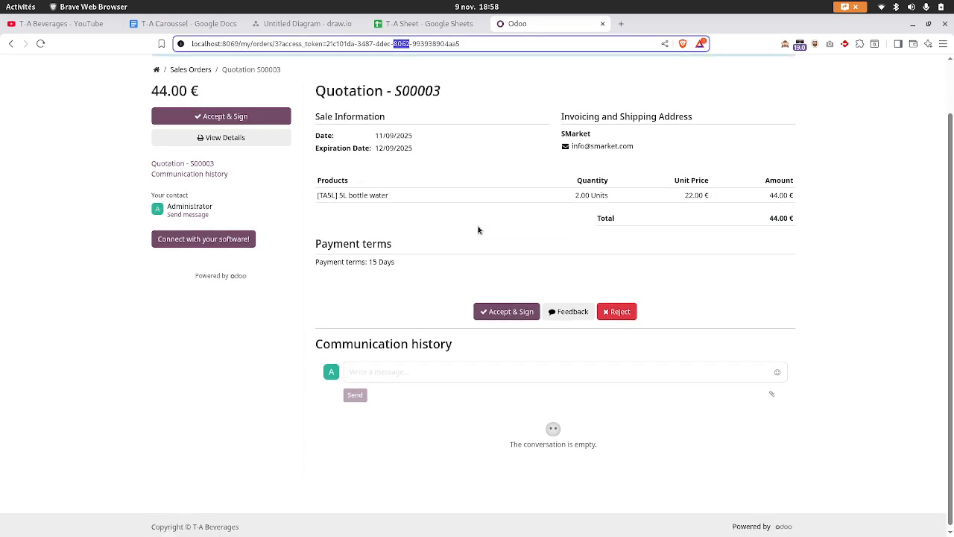
pyautogui.scroll(1, 479, 230)
pyautogui.click(470, 200)
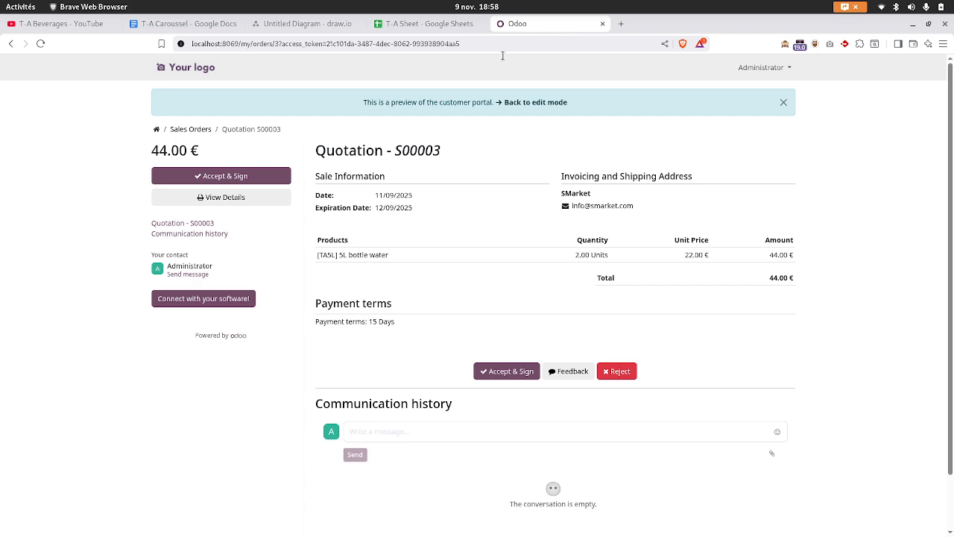
# Step: Confirm the 5L bottle water quotation and complete its delivery of 2 units in a pack
pyautogui.click(10, 43)
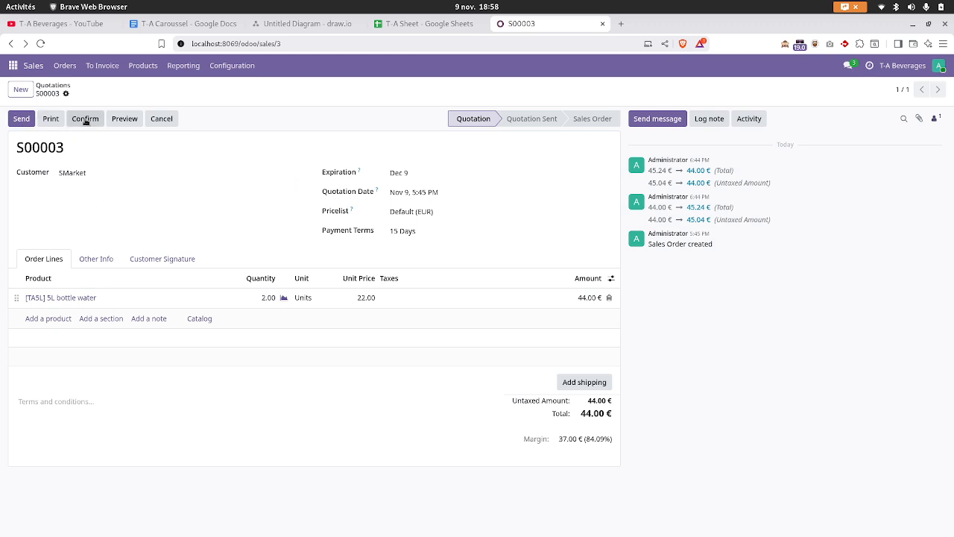
pyautogui.click(86, 120)
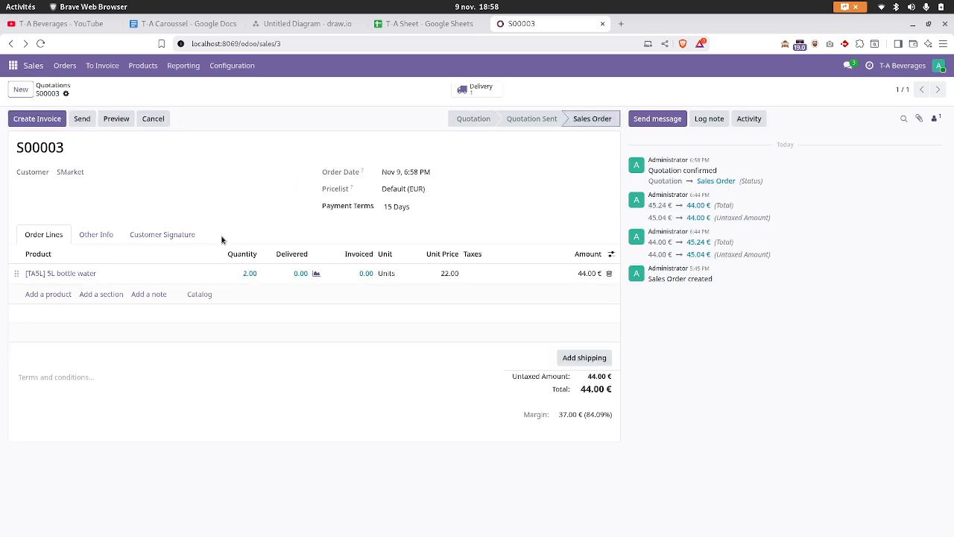
pyautogui.click(477, 90)
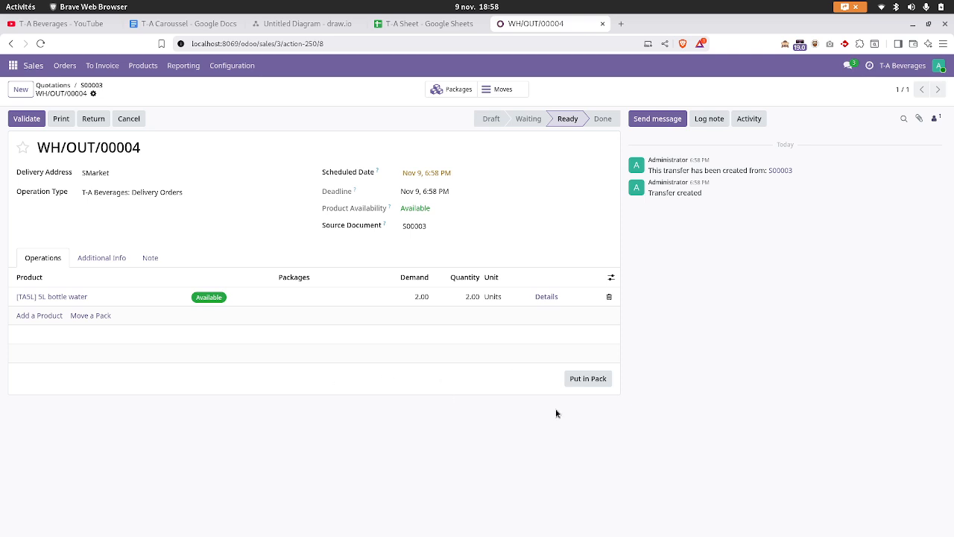
pyautogui.click(588, 379)
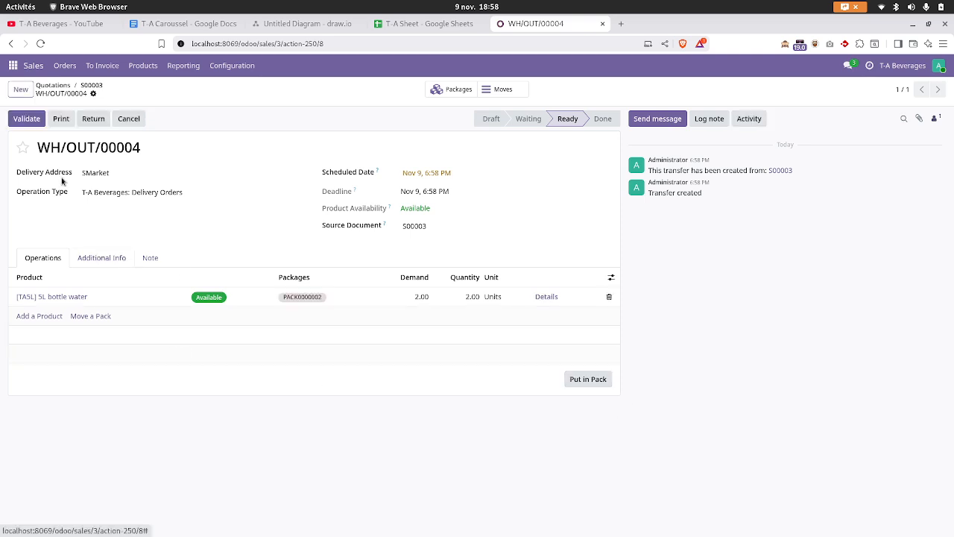
pyautogui.click(33, 120)
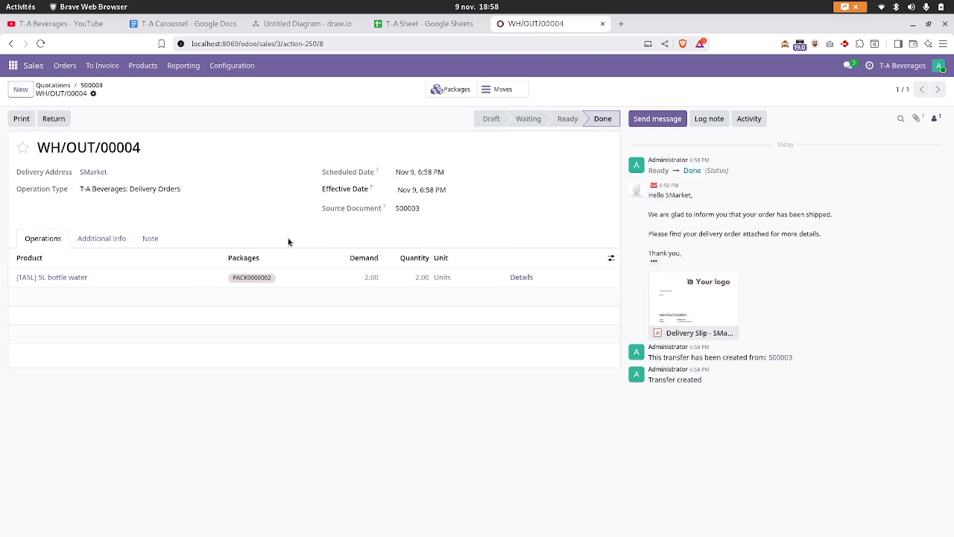
# Step: Open SMarket's remaining quotation, for 350 packs of 1L bottle water, and confirm it
pyautogui.click(92, 84)
pyautogui.click(61, 85)
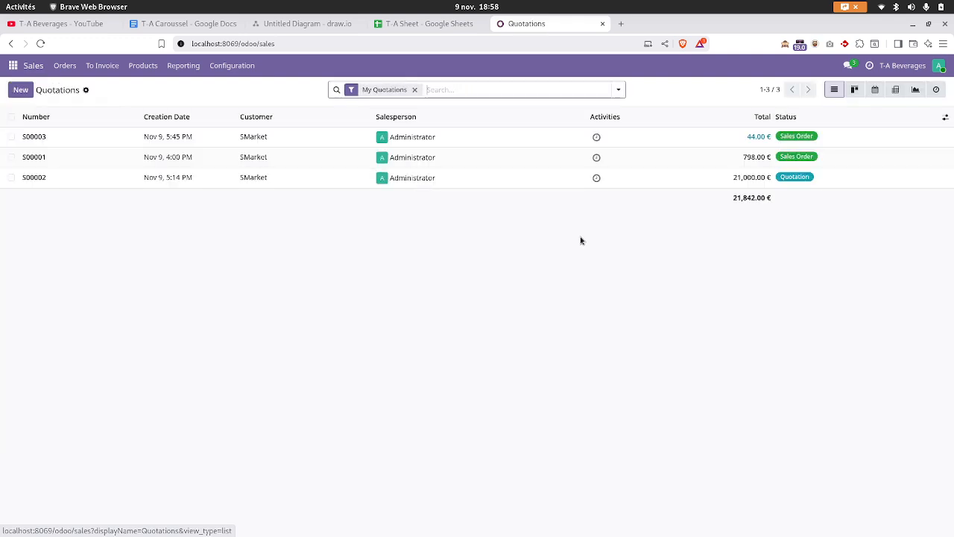
pyautogui.click(471, 178)
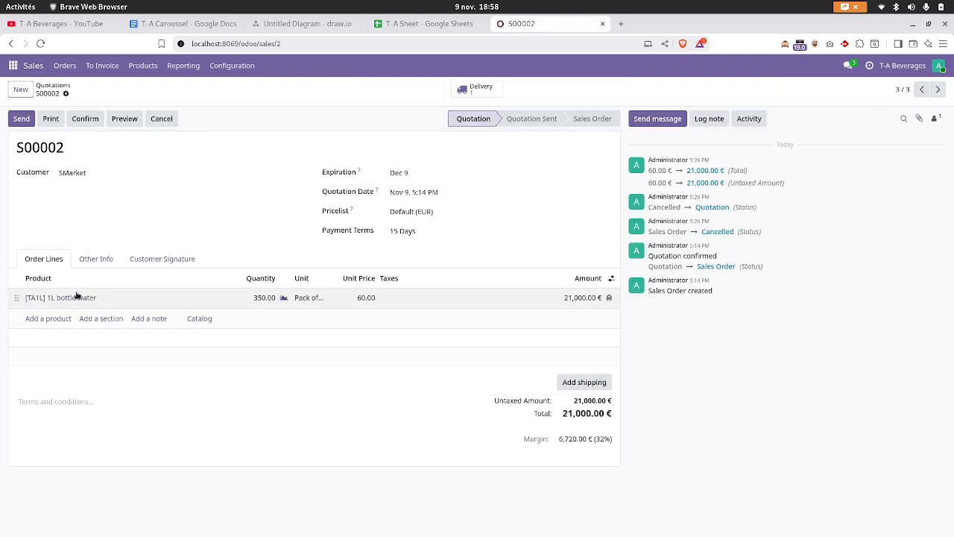
pyautogui.click(88, 120)
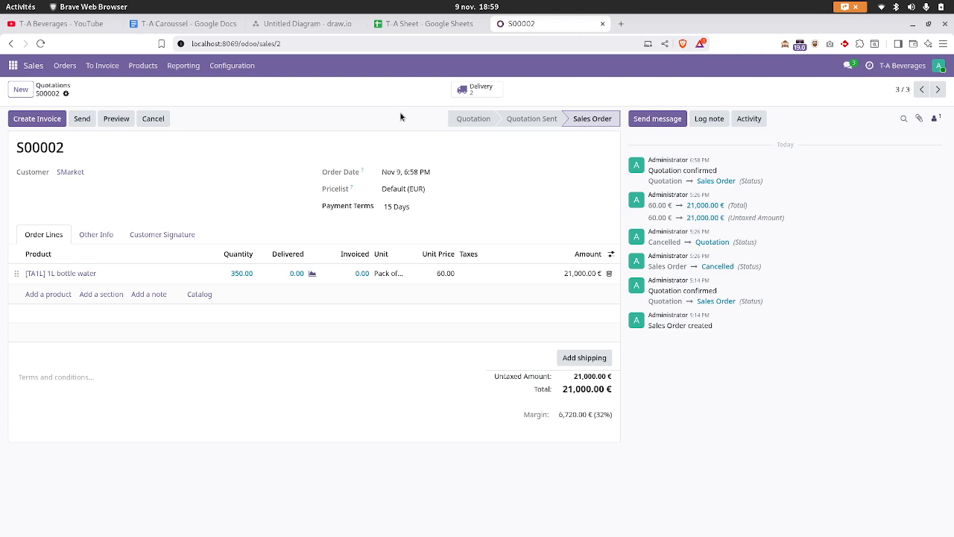
# Step: Put the Ready 1L bottle water delivery in a pack and, after checking its detailed operations, validate it
pyautogui.click(477, 88)
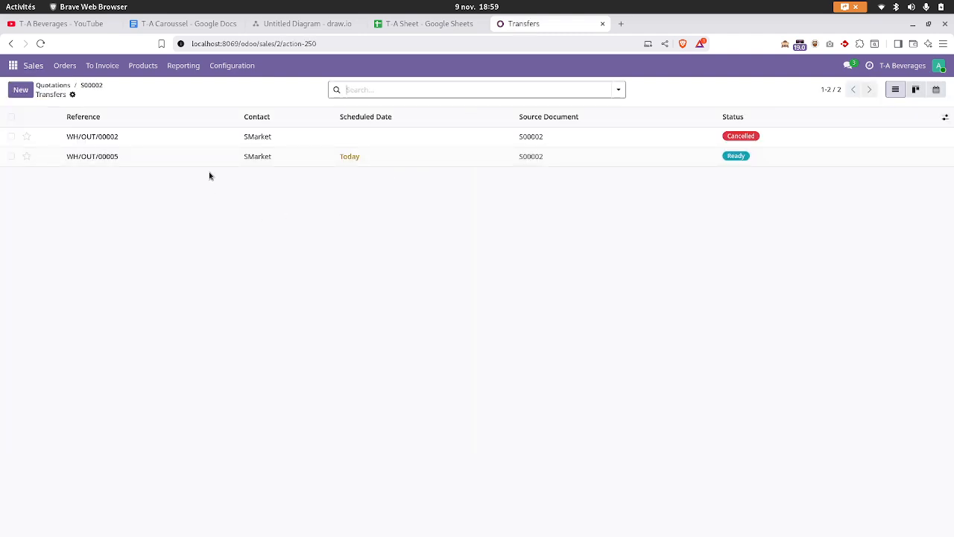
pyautogui.click(194, 158)
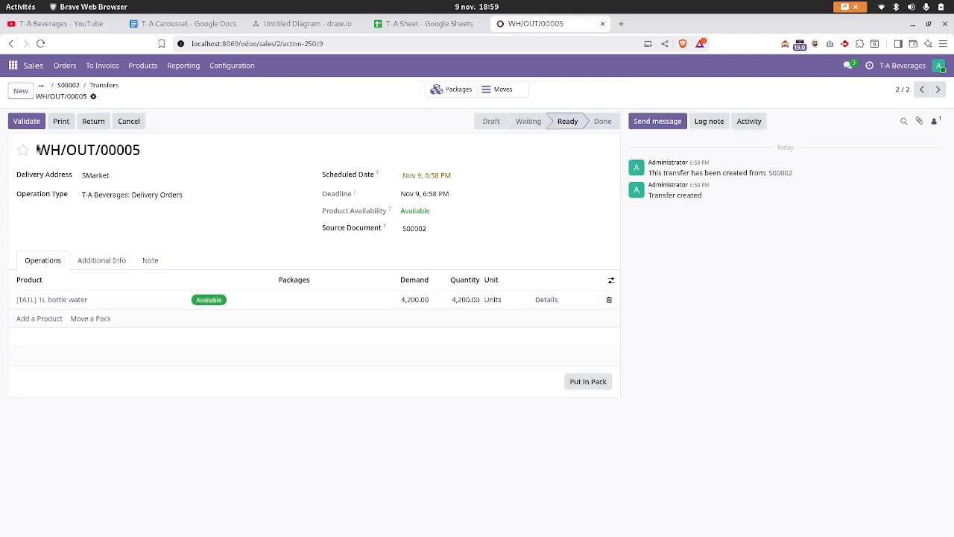
pyautogui.click(607, 382)
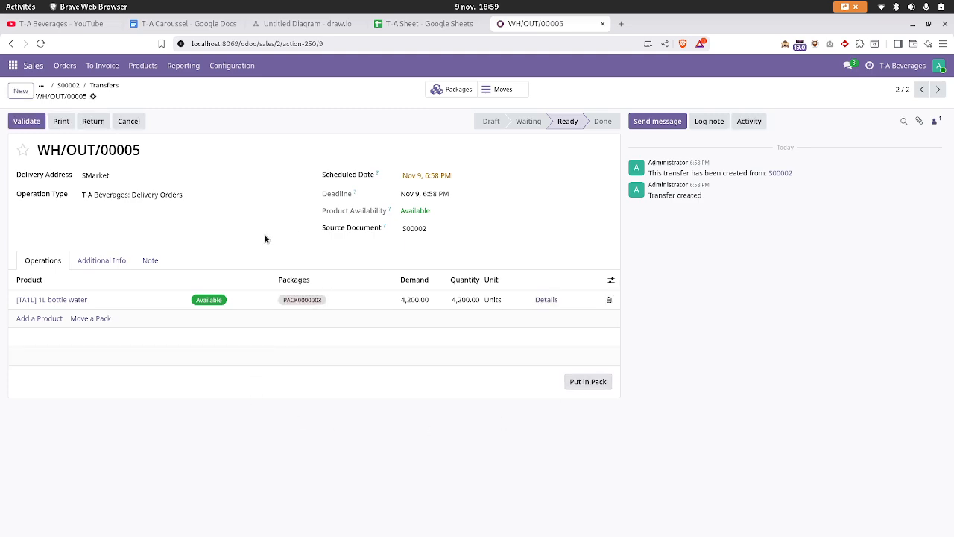
pyautogui.click(547, 301)
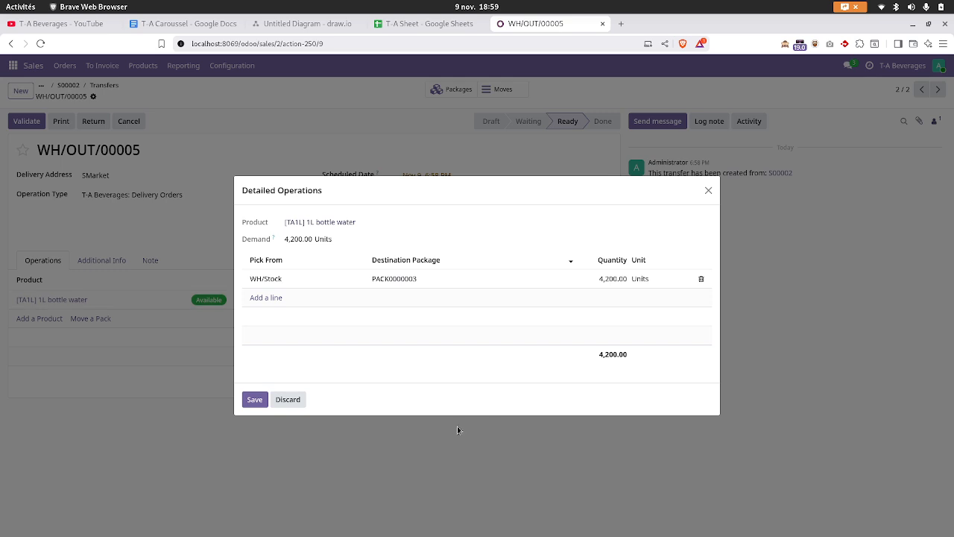
pyautogui.click(708, 190)
pyautogui.click(23, 125)
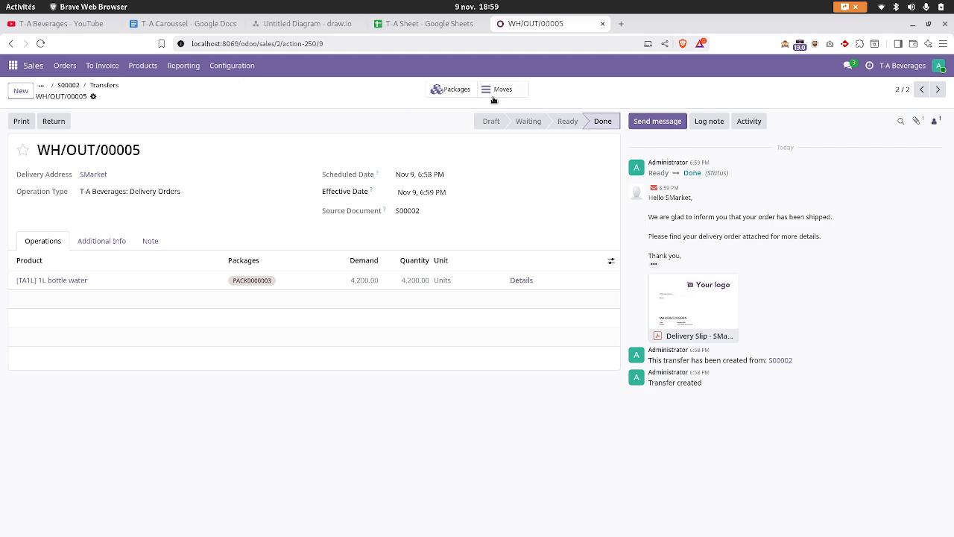
# Step: Examine the Sales, Warehouse Metrics and Invoicing dashboards, ending on the Sales dashboard
pyautogui.click(13, 65)
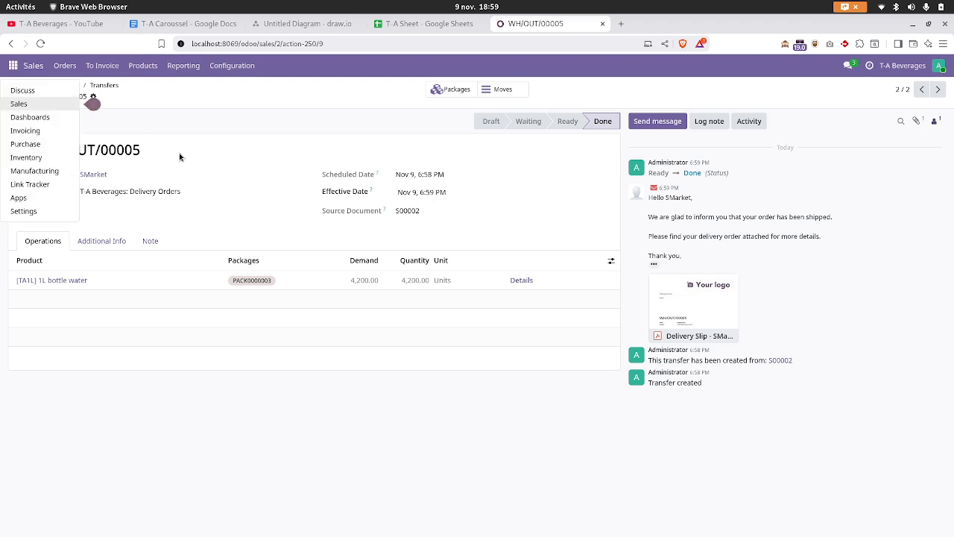
pyautogui.click(281, 191)
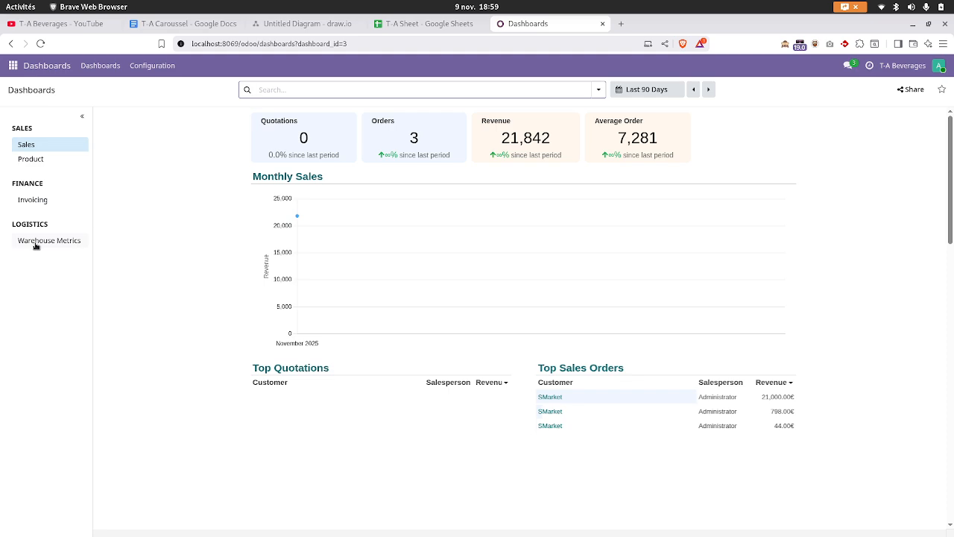
pyautogui.click(37, 243)
pyautogui.scroll(-8, 213, 322)
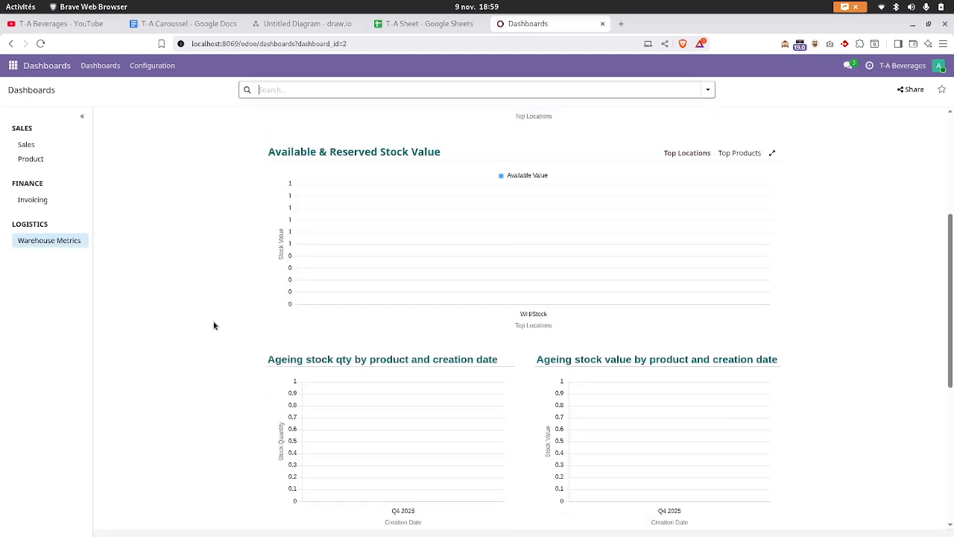
pyautogui.scroll(5, 202, 322)
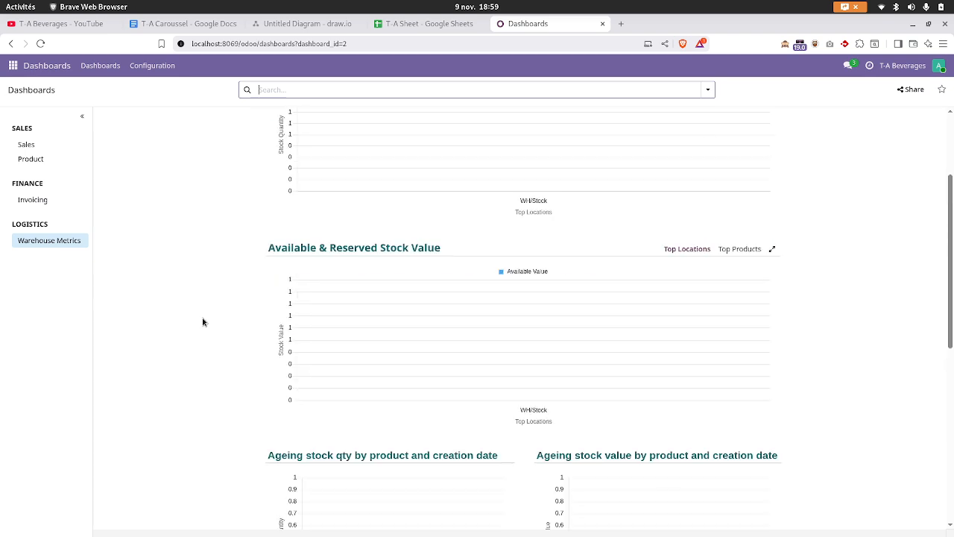
pyautogui.click(45, 202)
pyautogui.click(26, 145)
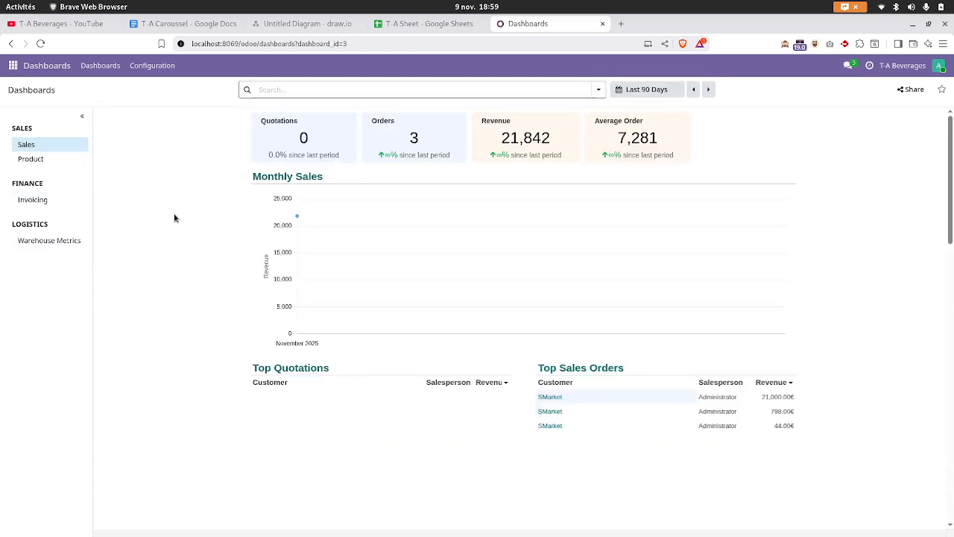
# Step: Open the Inventory overview
pyautogui.click(12, 65)
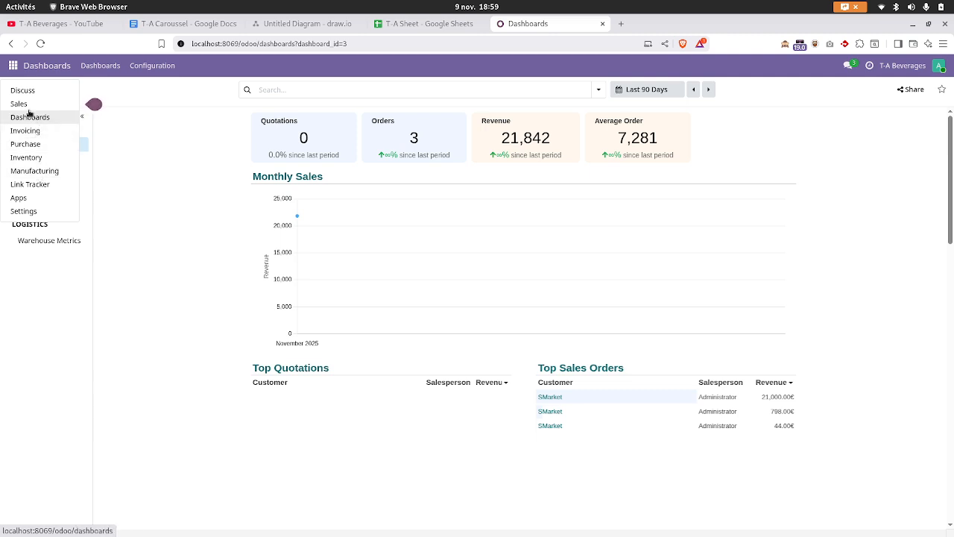
pyautogui.click(29, 159)
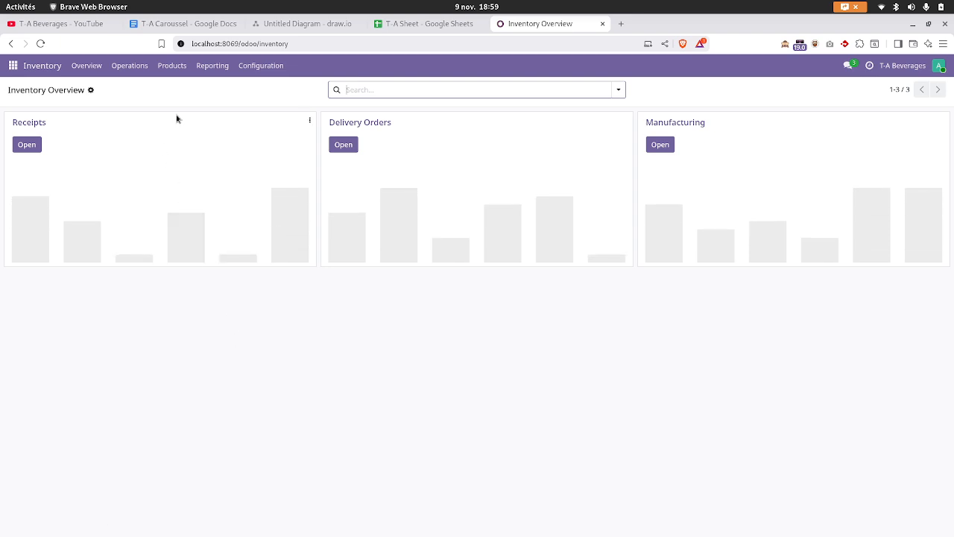